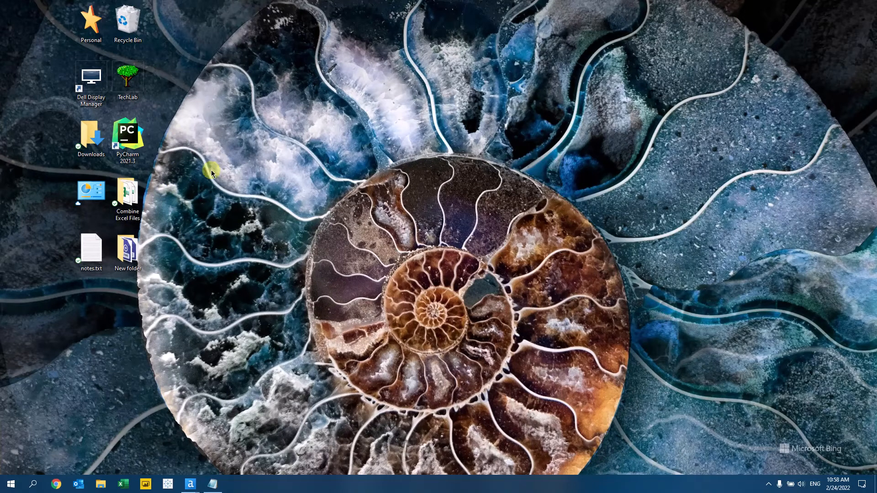
Open the Combine Excel Files folder from the desktop and preview Sample one sheet 1.xlsx and Sample one sheet 2.xlsx
{"action": "double_click", "coordinate": [131, 199]}
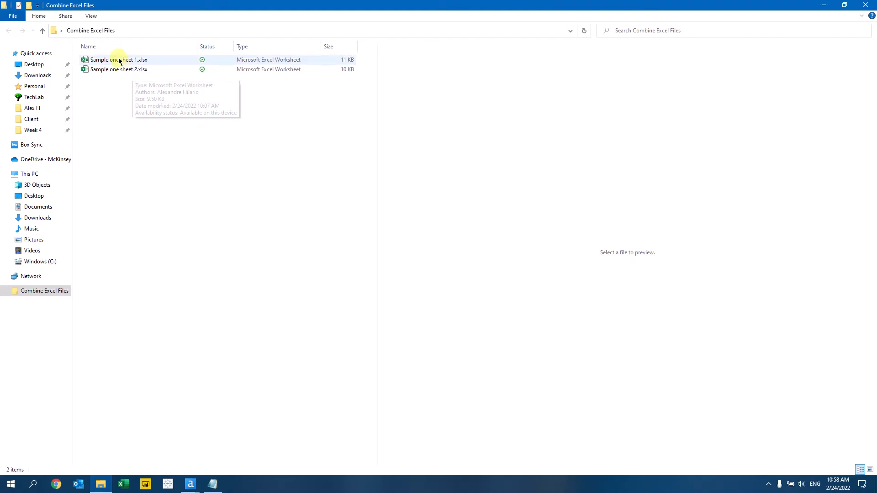
{"action": "left_click", "coordinate": [119, 61]}
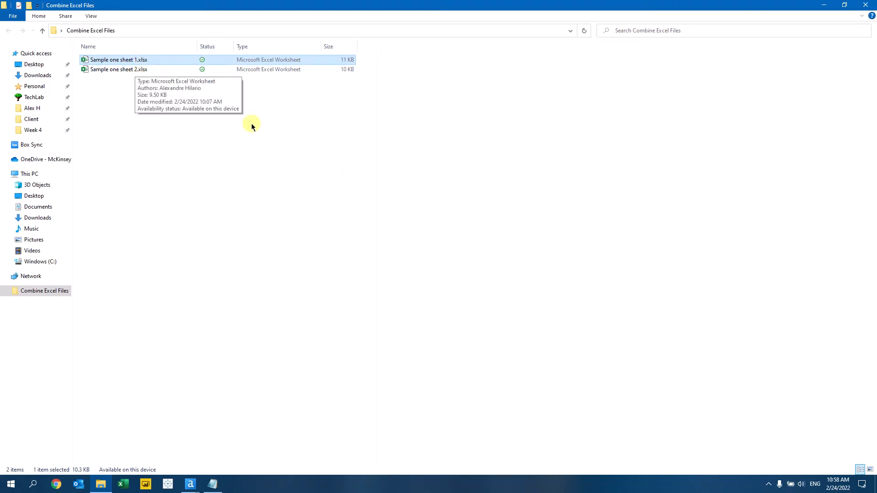
{"action": "left_click", "coordinate": [147, 73]}
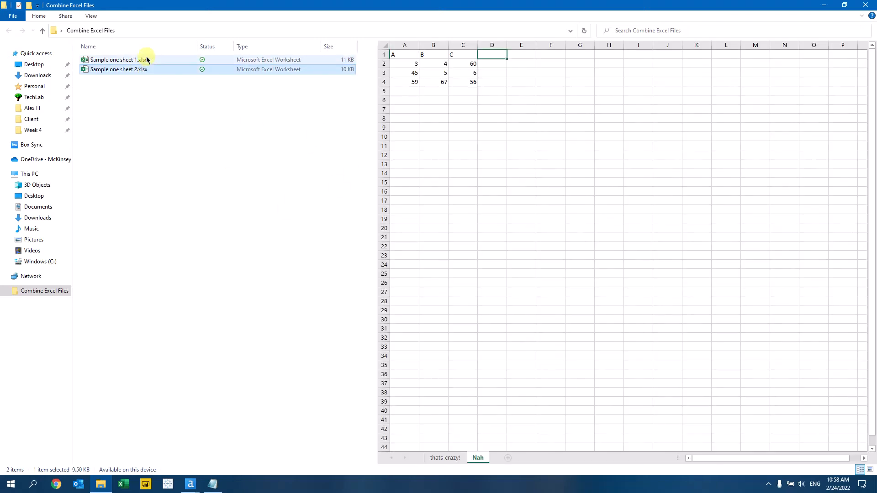
{"action": "left_click", "coordinate": [143, 60]}
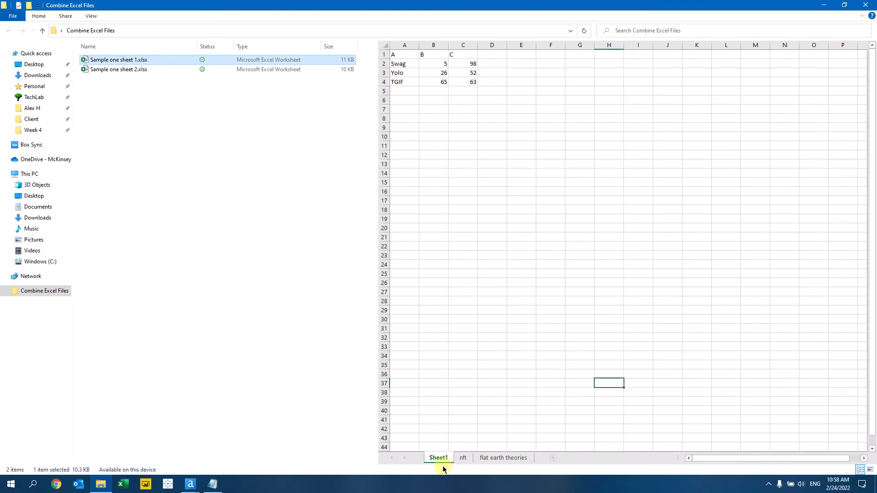
{"action": "left_click", "coordinate": [153, 69]}
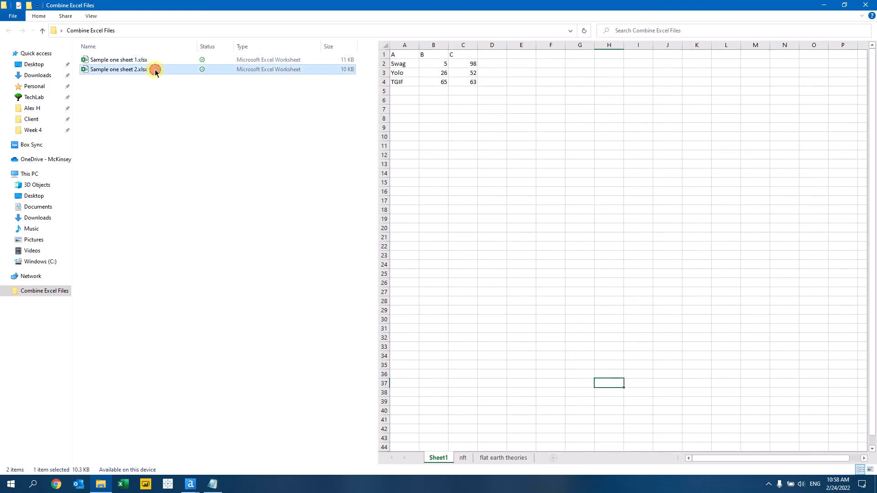
{"action": "left_click", "coordinate": [133, 61]}
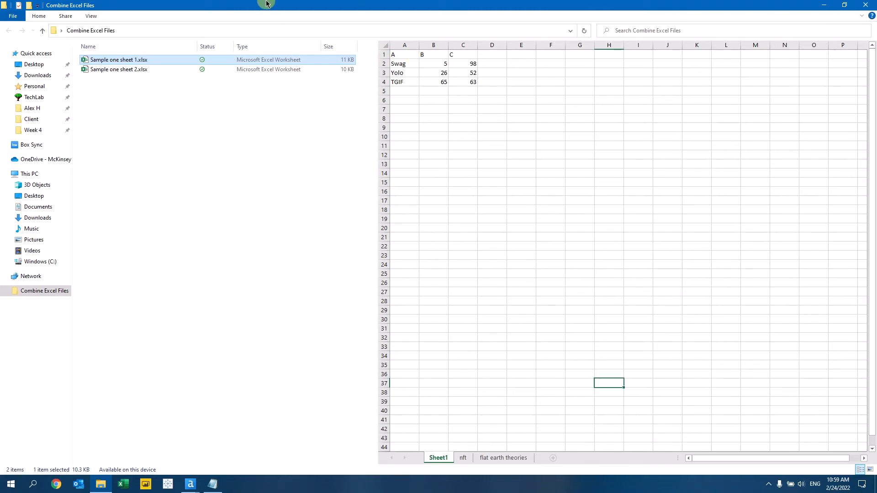
Compare the header rows A1:C1 in the previews of both sample workbooks
{"action": "left_click_drag", "start_coordinate": [396, 52], "coordinate": [466, 54]}
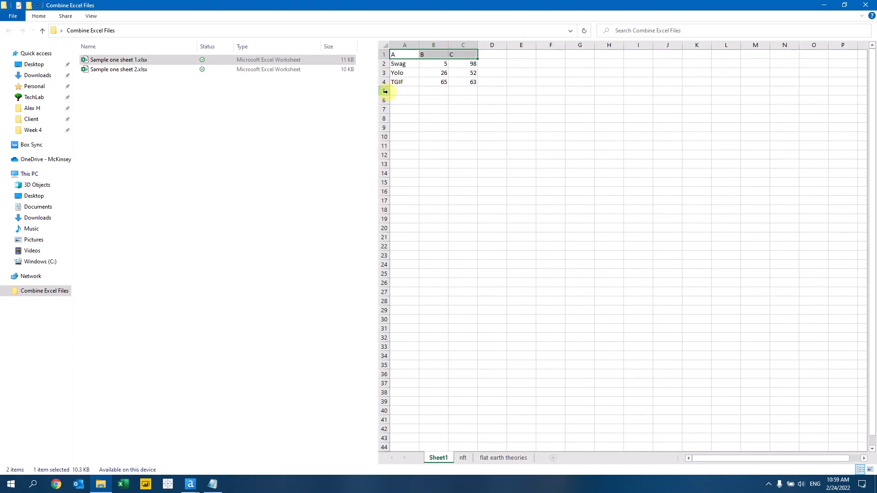
{"action": "left_click", "coordinate": [503, 93]}
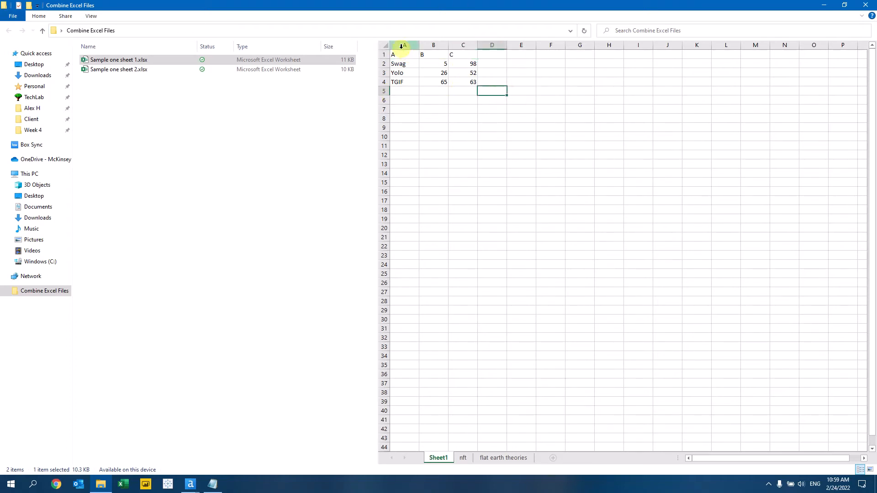
{"action": "left_click_drag", "start_coordinate": [404, 56], "coordinate": [465, 57]}
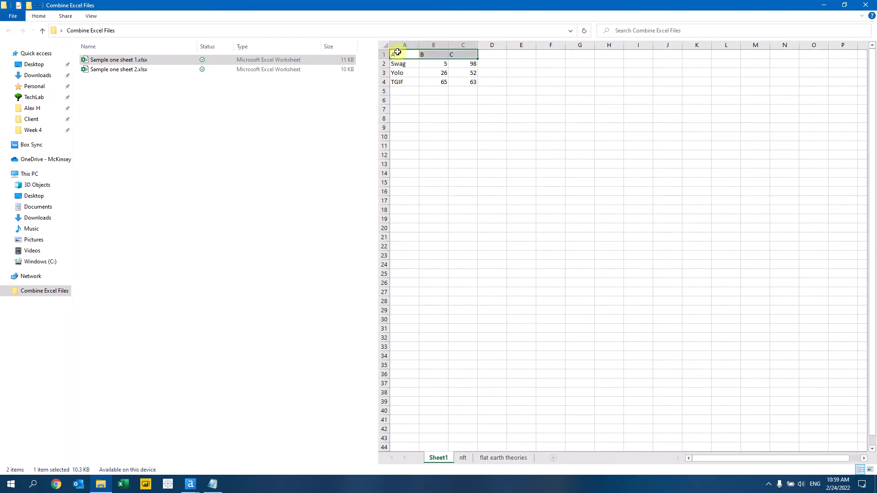
{"action": "left_click_drag", "start_coordinate": [397, 55], "coordinate": [465, 52]}
{"action": "left_click", "coordinate": [251, 69]}
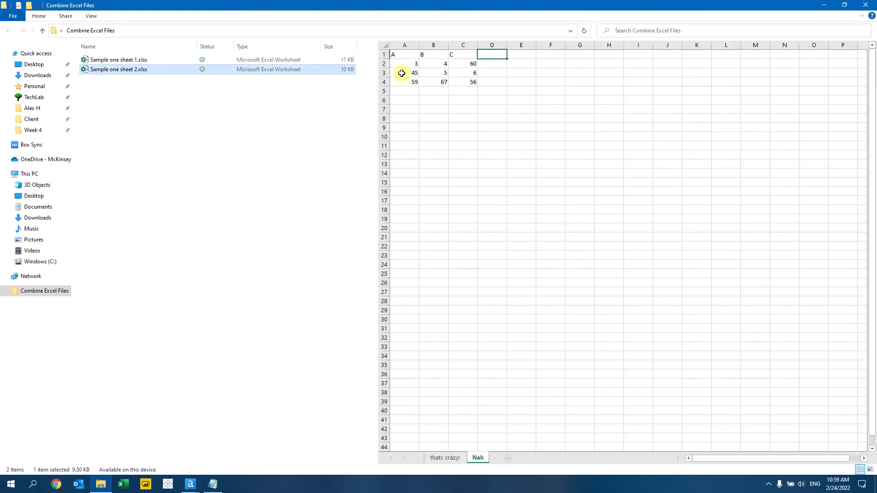
{"action": "left_click_drag", "start_coordinate": [399, 55], "coordinate": [462, 53]}
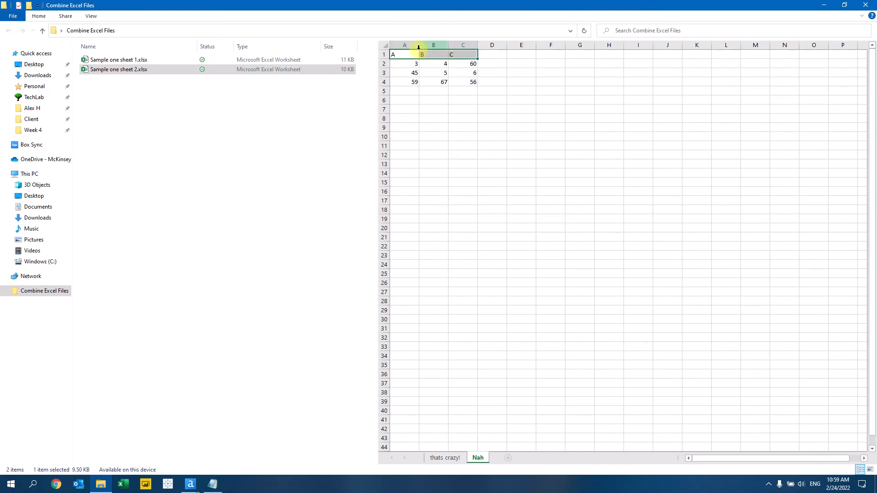
Compare the column A data in rows 2 to 4 of both workbook previews
{"action": "left_click", "coordinate": [138, 60]}
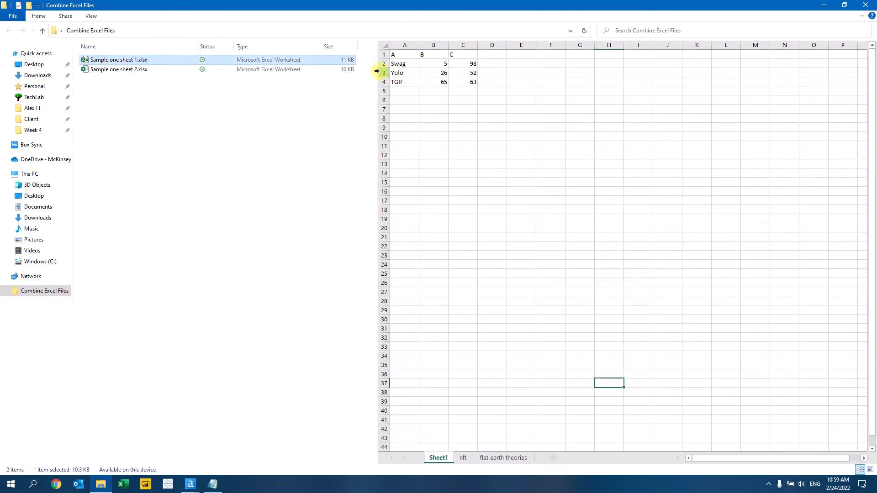
{"action": "left_click_drag", "start_coordinate": [397, 66], "coordinate": [399, 84]}
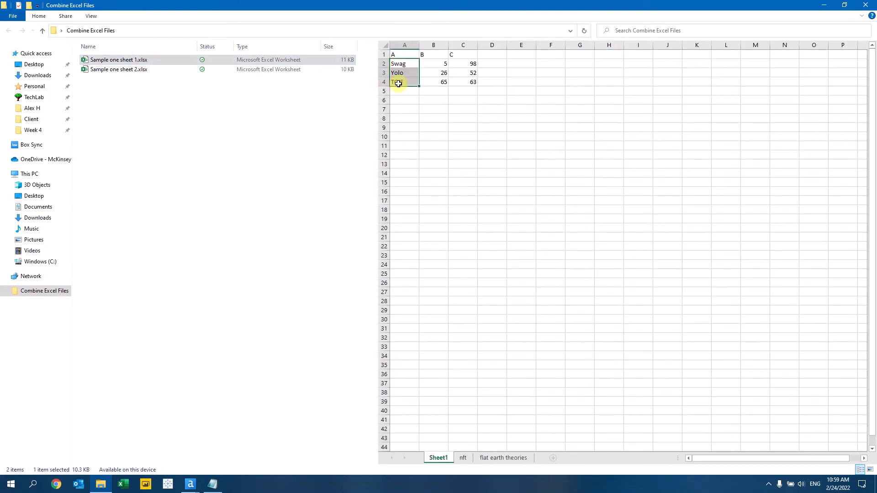
{"action": "left_click", "coordinate": [181, 69]}
{"action": "left_click_drag", "start_coordinate": [399, 66], "coordinate": [403, 82]}
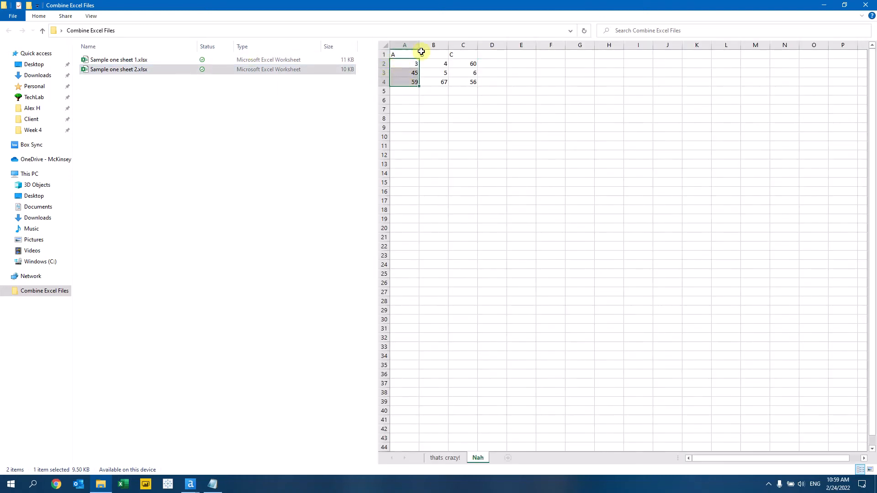
Examine the data layout on the "Nah" and "thats crazy!" sheets of Sample one sheet 2.xlsx, checking back against Sample one sheet 1.xlsx
{"action": "left_click_drag", "start_coordinate": [397, 52], "coordinate": [466, 71]}
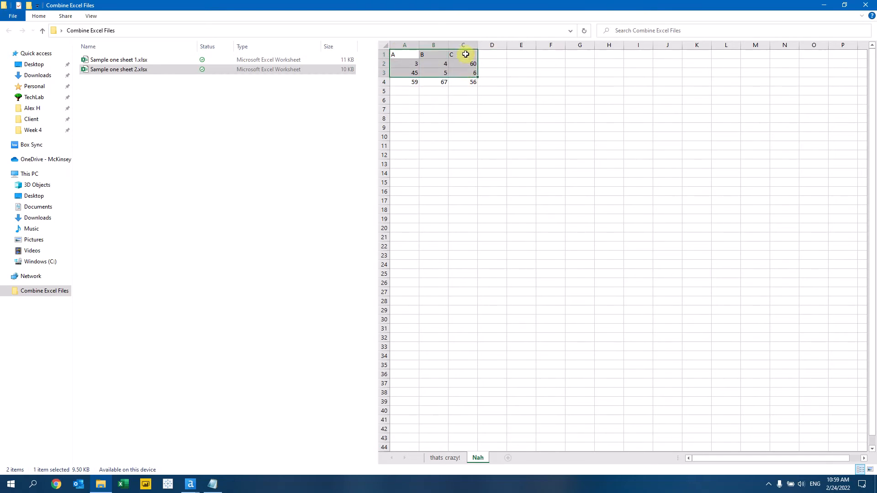
{"action": "left_click", "coordinate": [444, 458]}
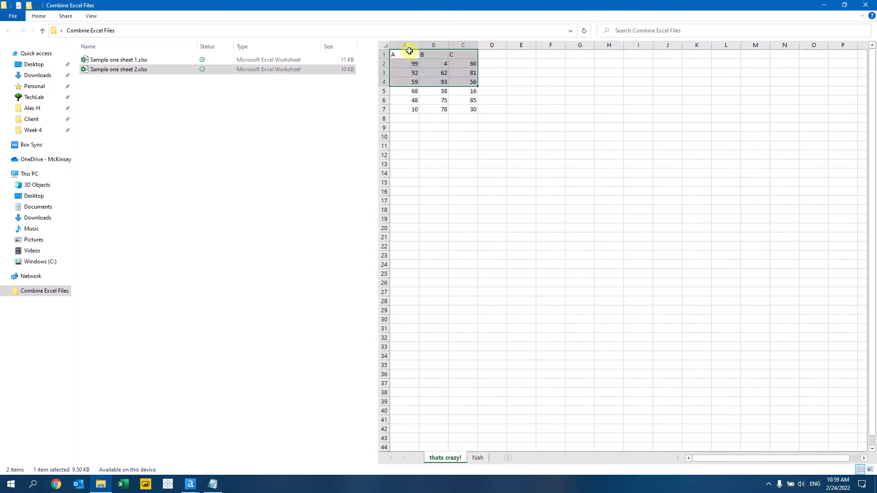
{"action": "left_click_drag", "start_coordinate": [400, 51], "coordinate": [463, 111]}
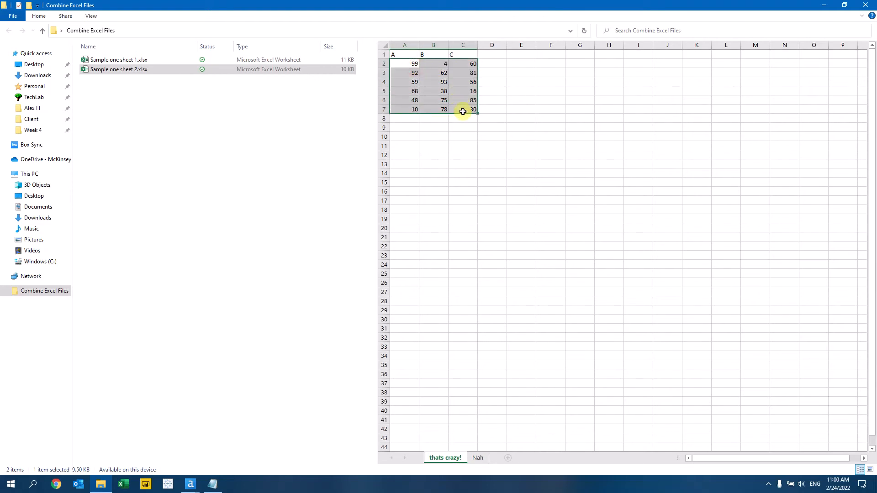
{"action": "left_click", "coordinate": [125, 61]}
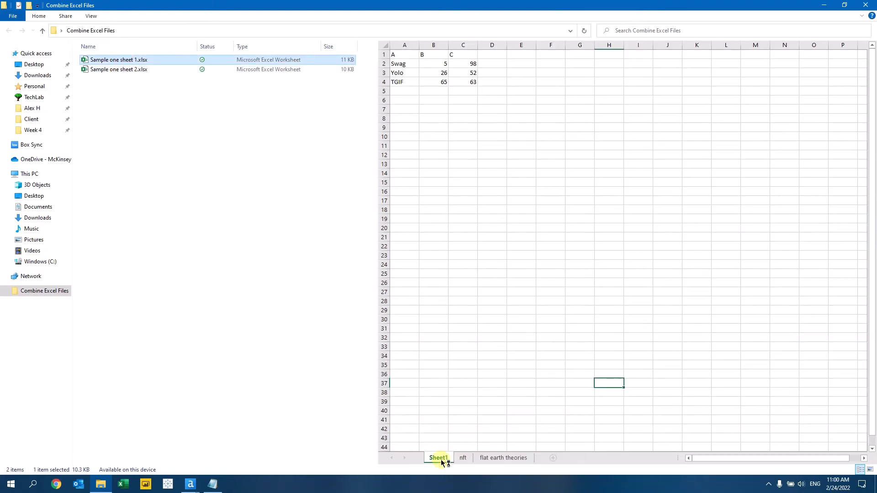
{"action": "left_click", "coordinate": [108, 70]}
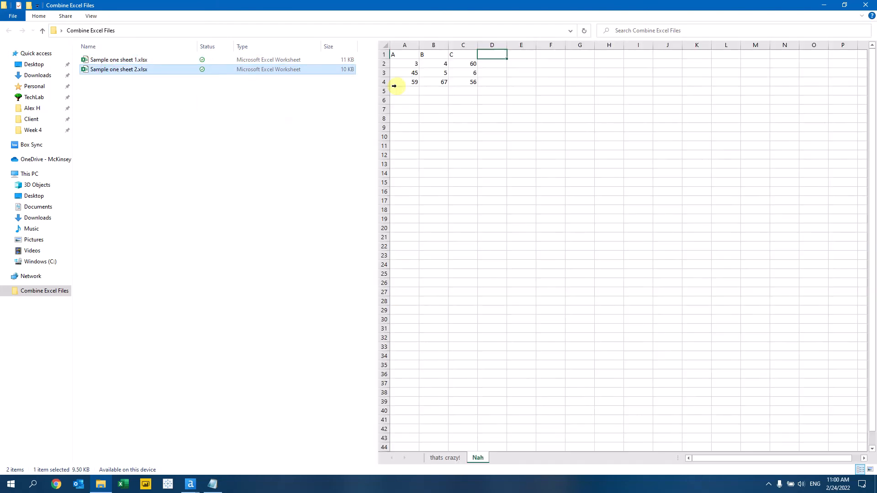
{"action": "left_click", "coordinate": [448, 457]}
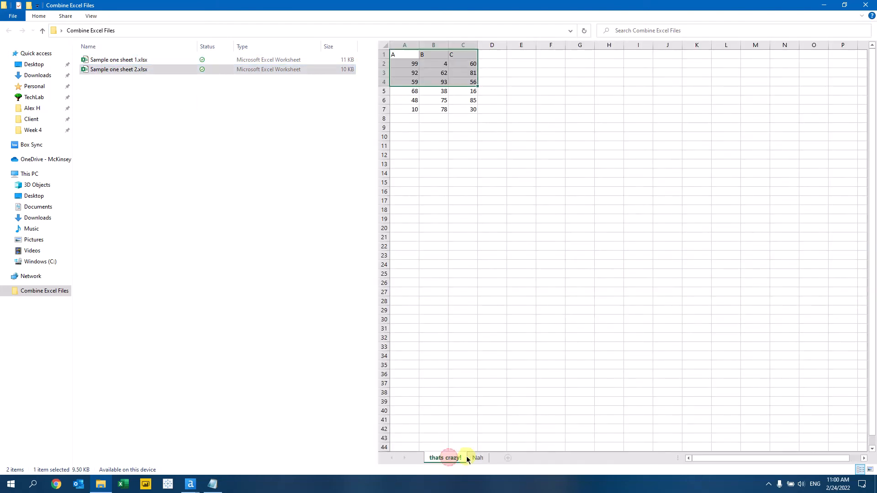
{"action": "left_click", "coordinate": [477, 458]}
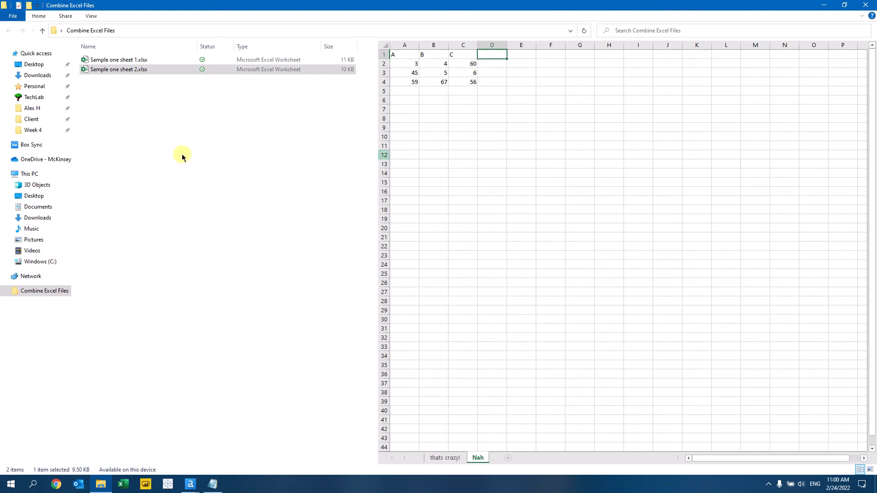
Switch to the empty workflow in Alteryx Designer and add a Directory tool to the canvas
{"action": "mouse_move", "coordinate": [192, 481]}
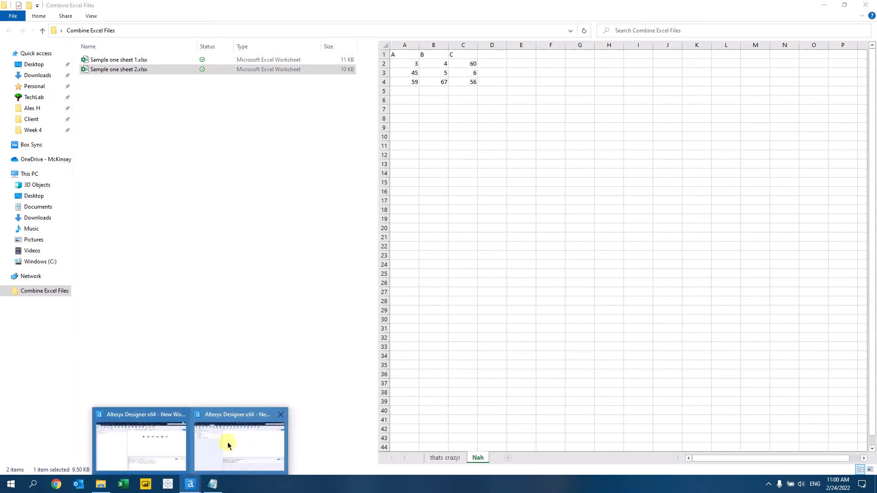
{"action": "left_click", "coordinate": [228, 442]}
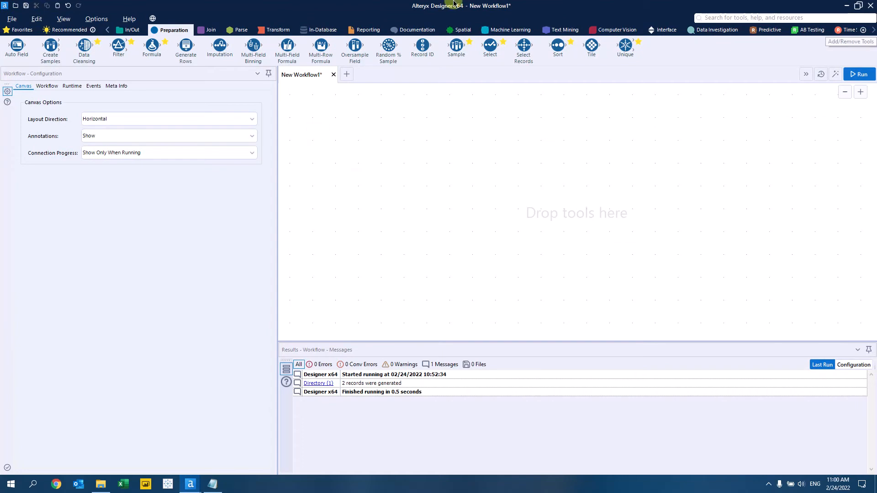
{"action": "left_click", "coordinate": [134, 29]}
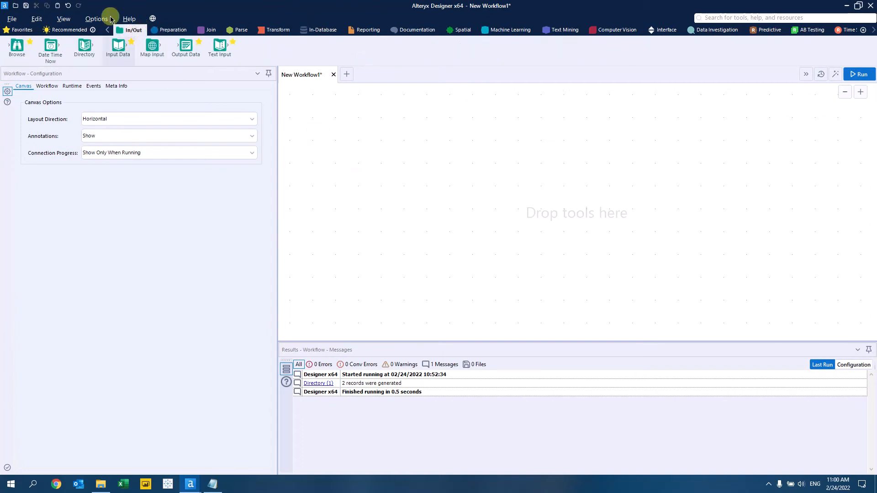
{"action": "left_click_drag", "start_coordinate": [98, 46], "coordinate": [372, 176]}
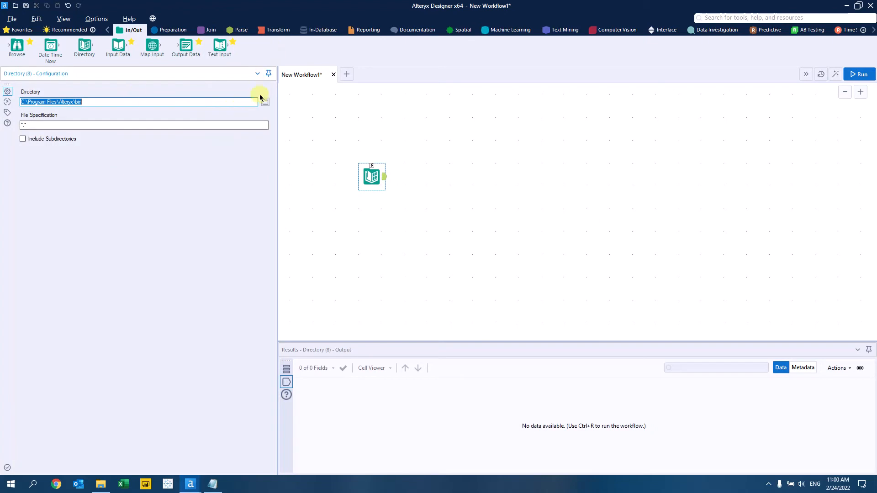
Set the Directory tool's folder to Combine Excel Files on the Desktop and run the workflow
{"action": "left_click", "coordinate": [265, 102]}
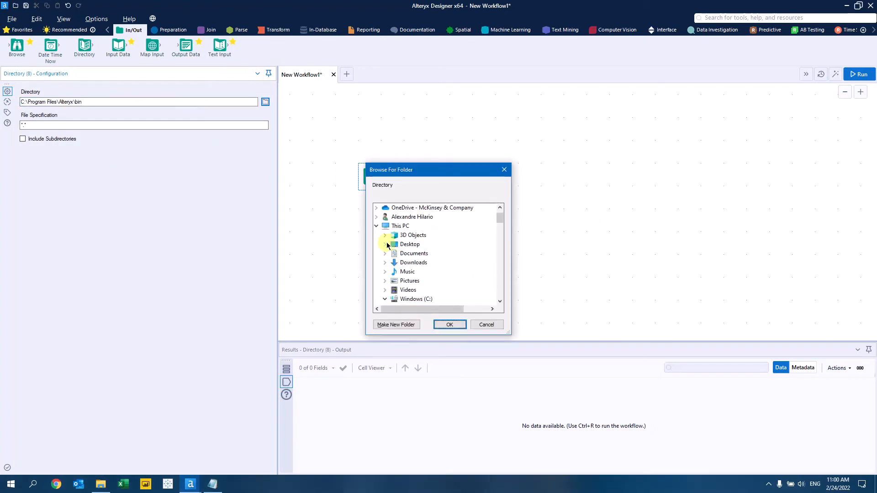
{"action": "left_click", "coordinate": [385, 244]}
{"action": "left_click", "coordinate": [426, 255]}
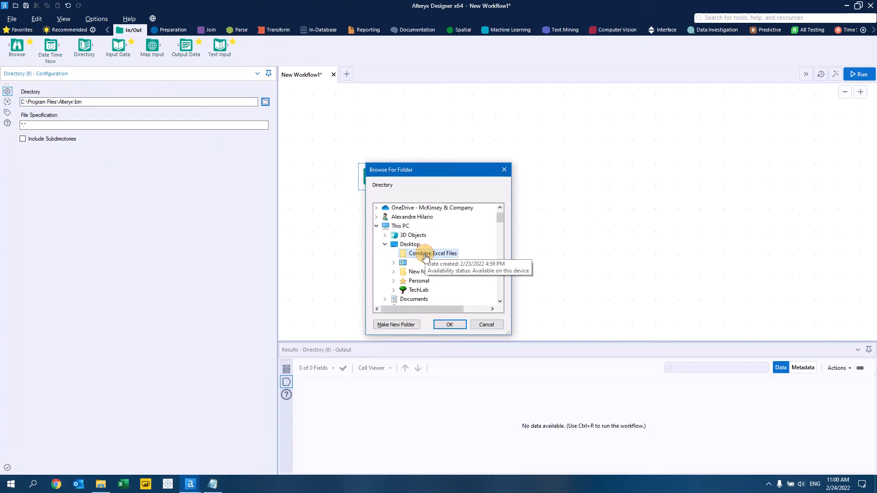
{"action": "left_click", "coordinate": [454, 327]}
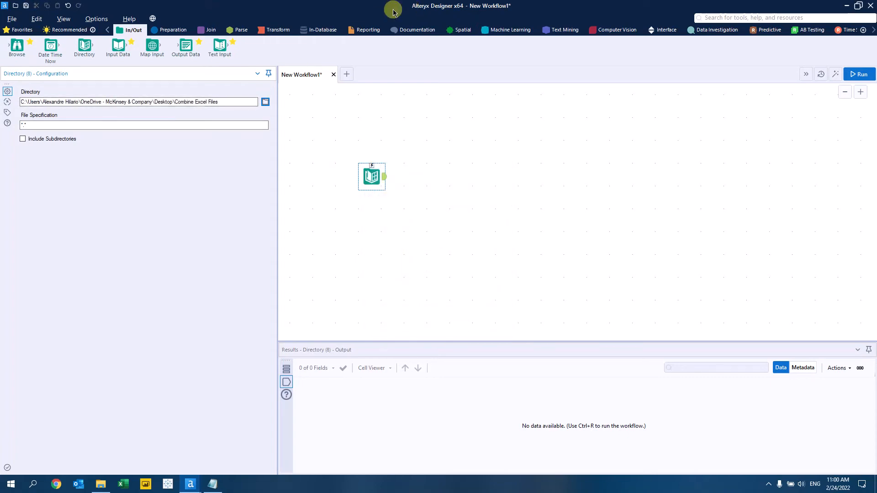
{"action": "left_click", "coordinate": [859, 74]}
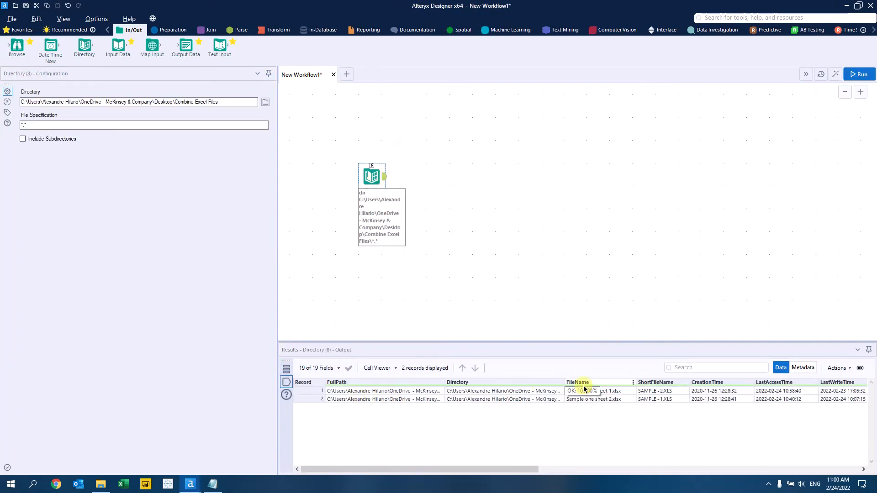
Move the Directory tool down and add a Folder Browse tool above it with the prompt text "Choose the folder:"
{"action": "left_click", "coordinate": [174, 29]}
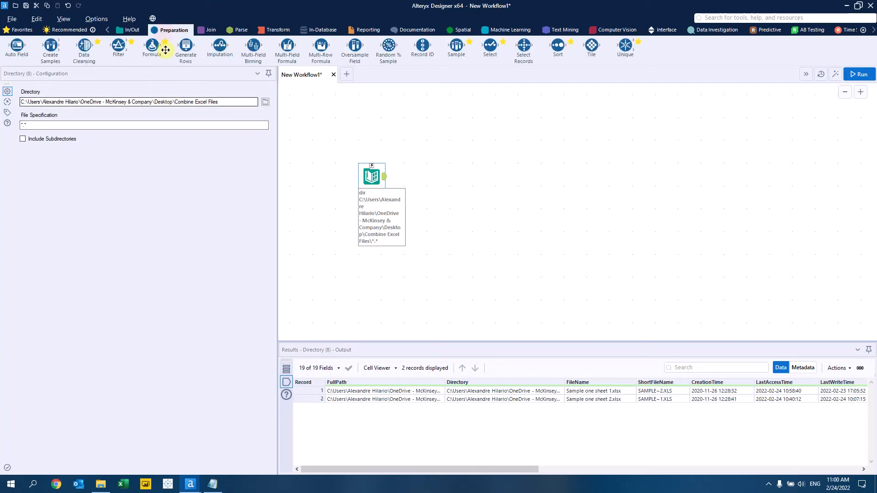
{"action": "left_click_drag", "start_coordinate": [370, 174], "coordinate": [370, 221]}
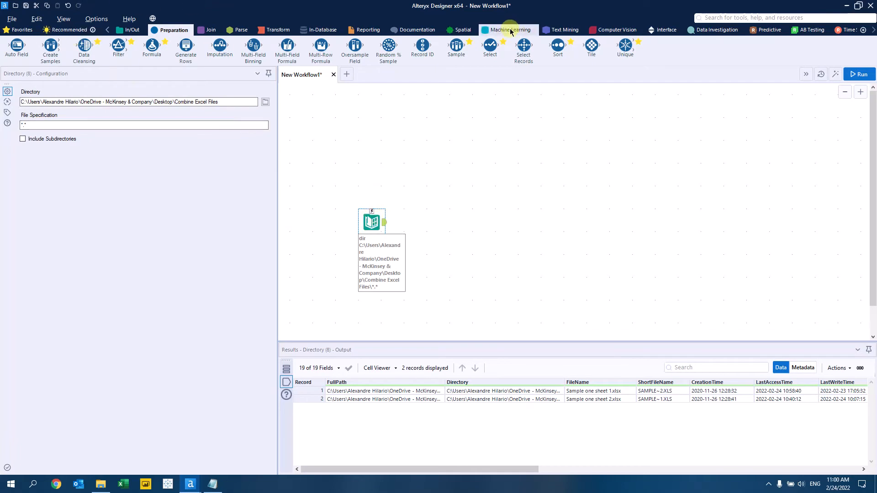
{"action": "left_click", "coordinate": [670, 33]}
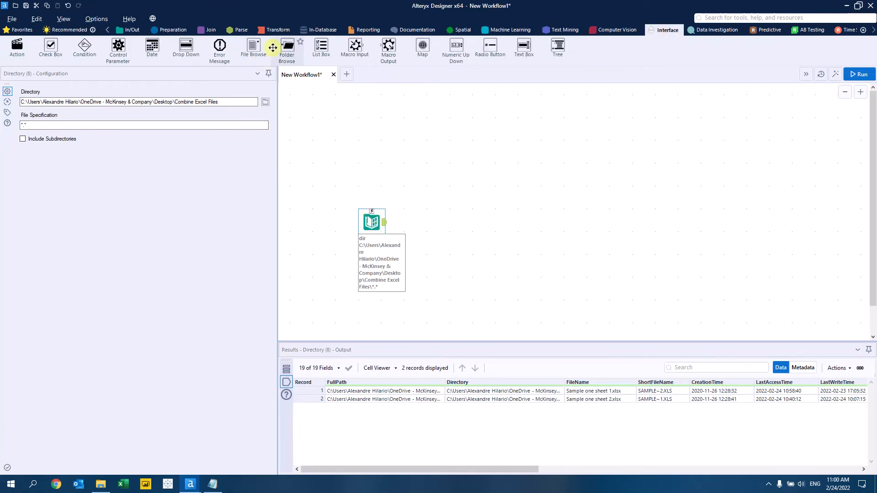
{"action": "left_click_drag", "start_coordinate": [287, 47], "coordinate": [371, 131]}
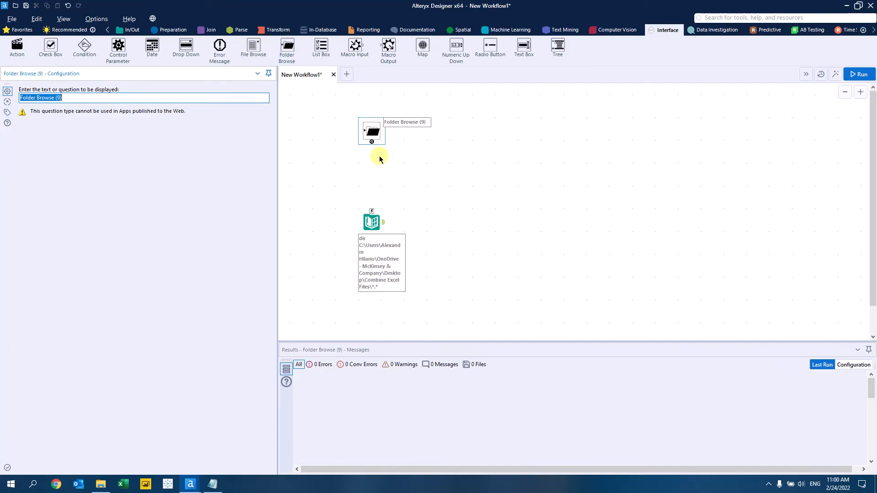
{"action": "key", "text": "BackSpace"}
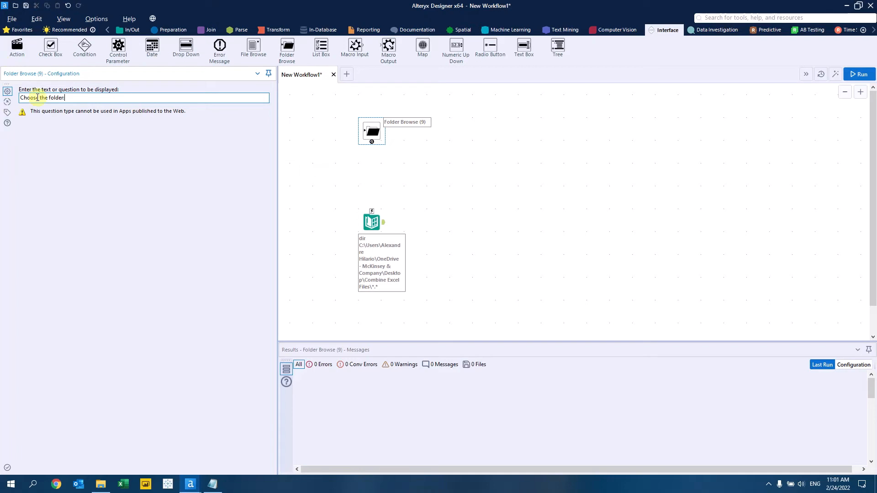
{"action": "left_click", "coordinate": [388, 179]}
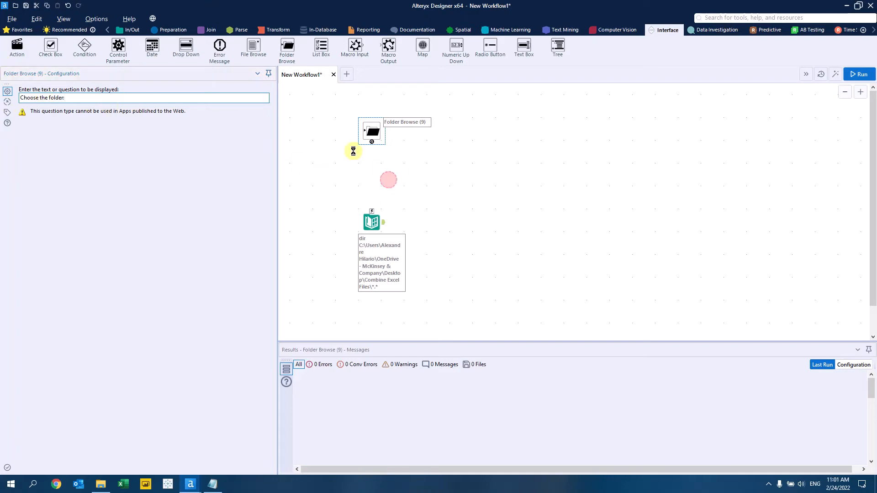
Connect the Folder Browse tool to the Directory tool with the default Update Directory with Folder Browse action and run the workflow
{"action": "left_click_drag", "start_coordinate": [372, 144], "coordinate": [371, 211]}
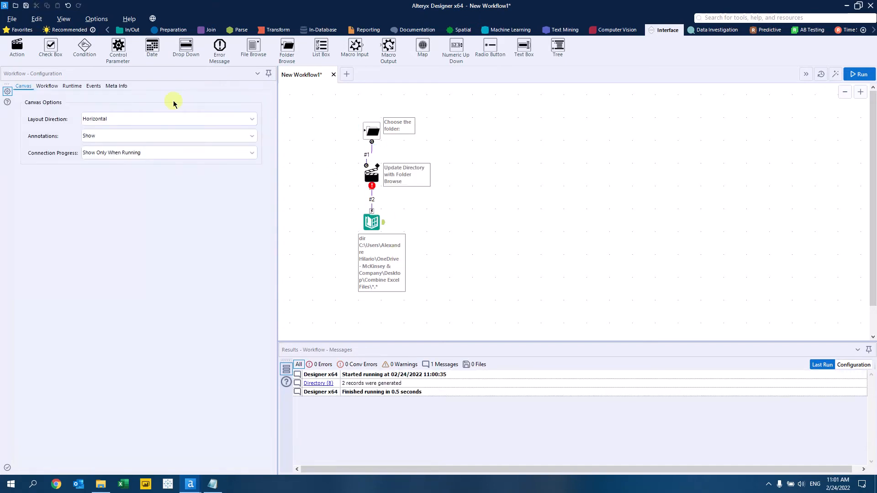
{"action": "left_click", "coordinate": [365, 174]}
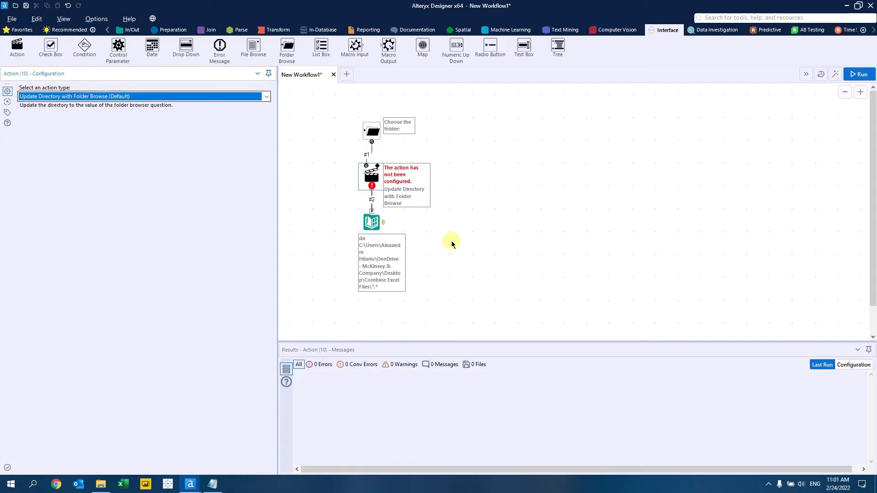
{"action": "left_click", "coordinate": [475, 239]}
{"action": "key", "text": "ctrl+r"}
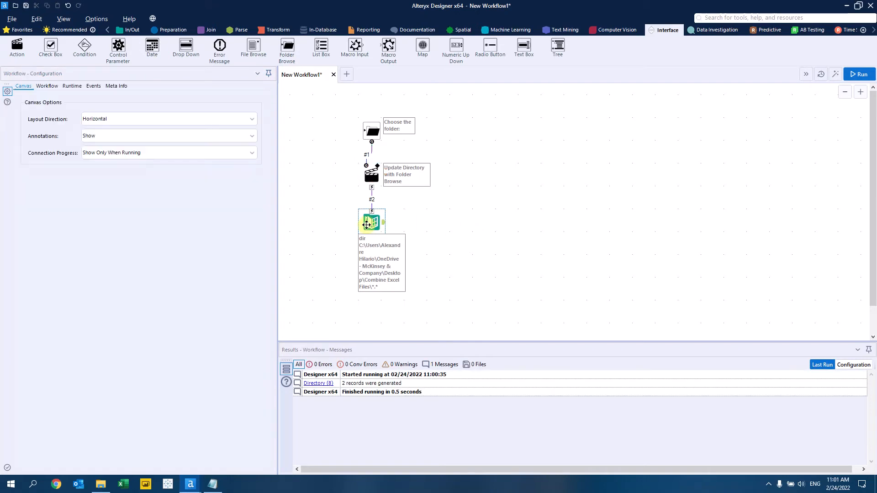
Examine the Directory tool's output with the FullPath column widened to show the complete file paths
{"action": "left_click", "coordinate": [378, 231]}
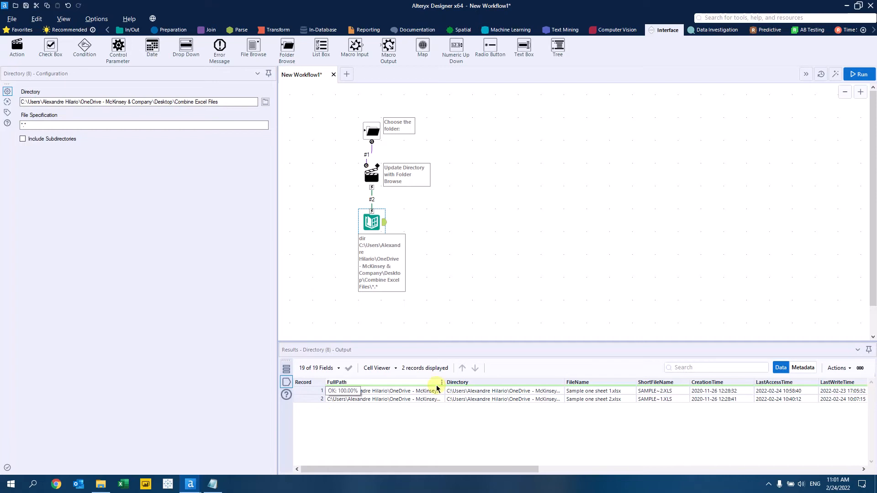
{"action": "left_click_drag", "start_coordinate": [444, 383], "coordinate": [450, 382]}
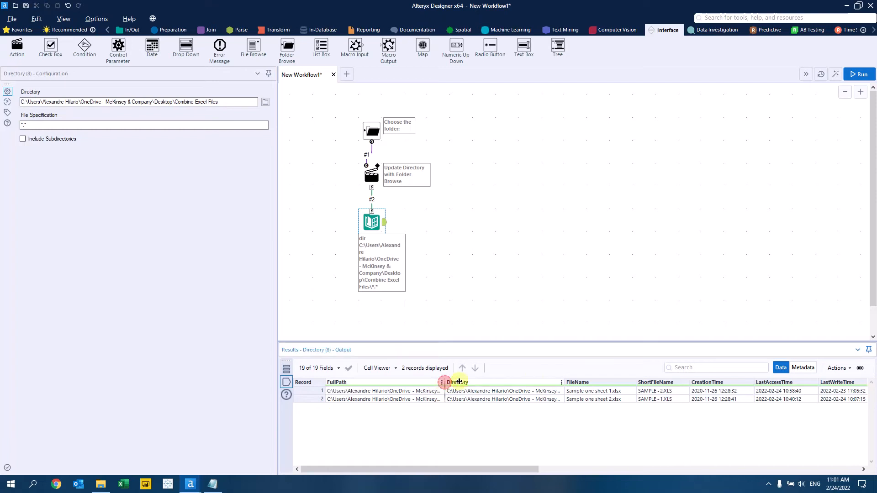
{"action": "left_click_drag", "start_coordinate": [630, 377], "coordinate": [629, 378]}
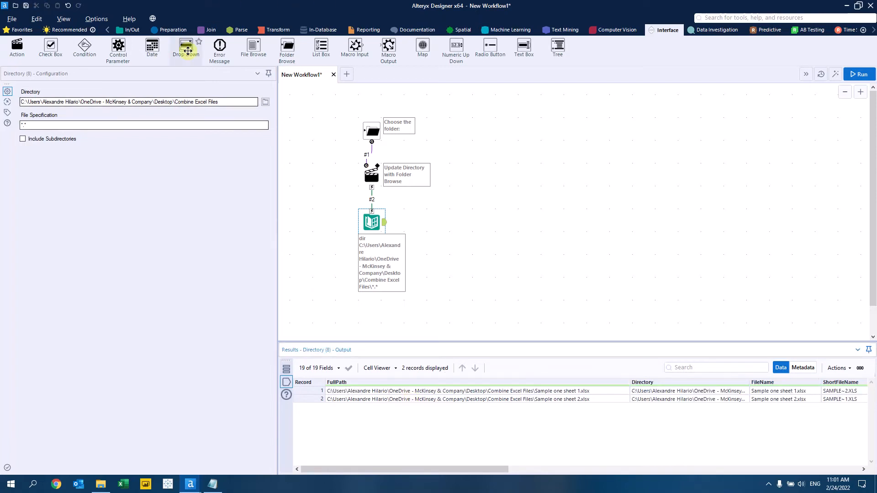
Add a Select tool after the Directory tool and keep only the FullPath field
{"action": "left_click", "coordinate": [164, 30]}
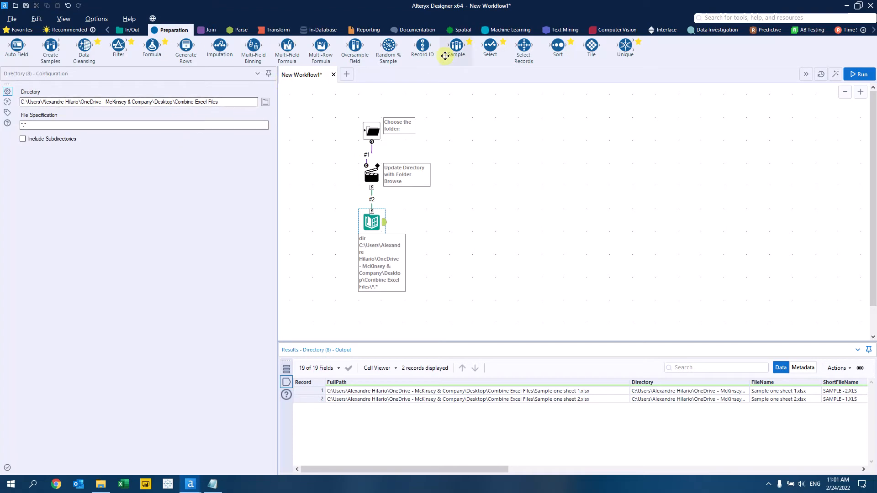
{"action": "left_click_drag", "start_coordinate": [481, 48], "coordinate": [441, 222]}
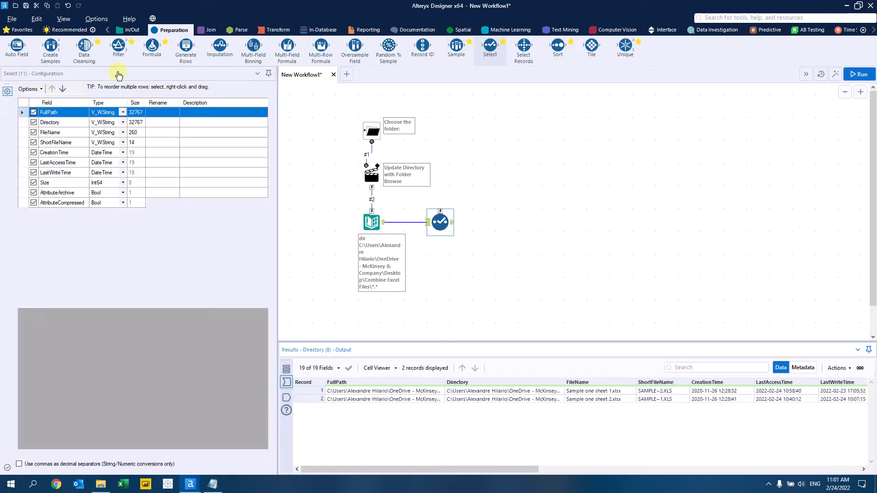
{"action": "left_click", "coordinate": [42, 89]}
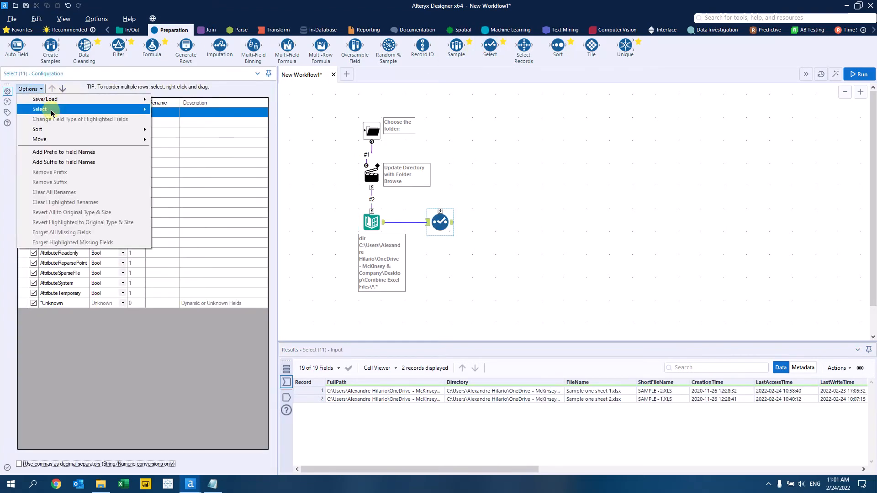
{"action": "mouse_move", "coordinate": [137, 110]}
{"action": "left_click", "coordinate": [180, 121]}
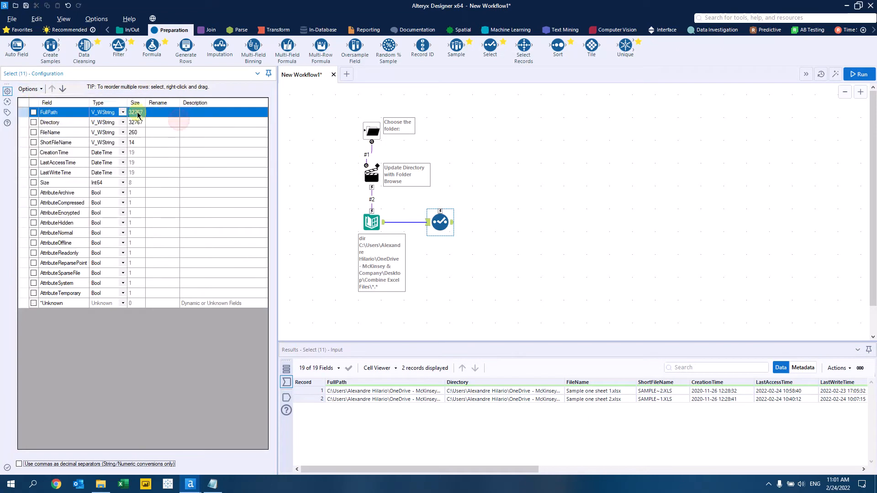
{"action": "left_click", "coordinate": [33, 113]}
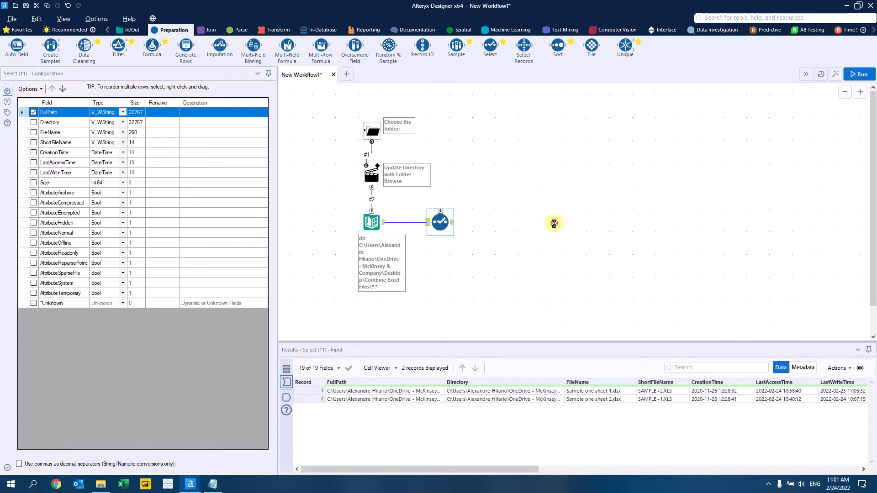
Run the workflow and examine the complete paths in the Select tool's output
{"action": "left_click", "coordinate": [859, 74]}
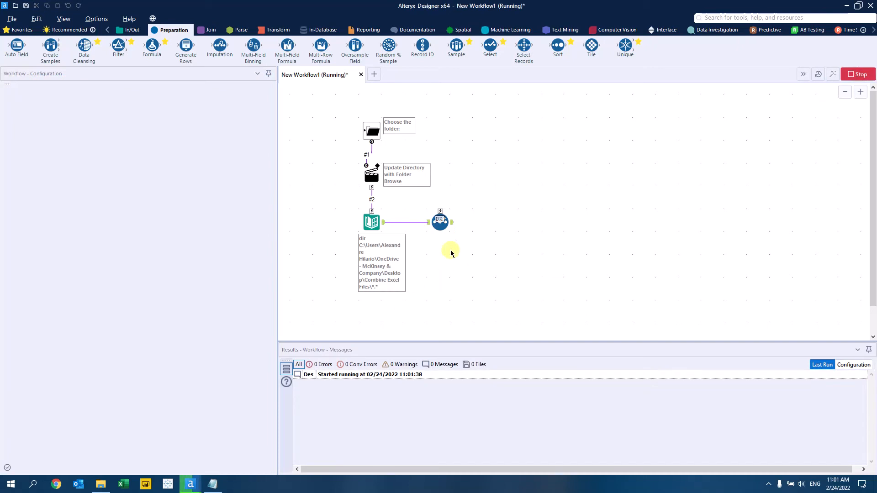
{"action": "left_click", "coordinate": [457, 223]}
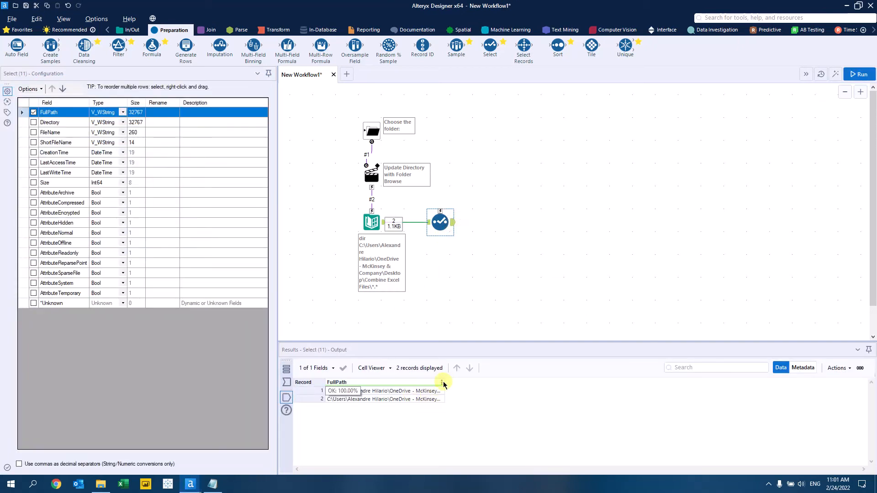
{"action": "left_click_drag", "start_coordinate": [444, 382], "coordinate": [823, 367]}
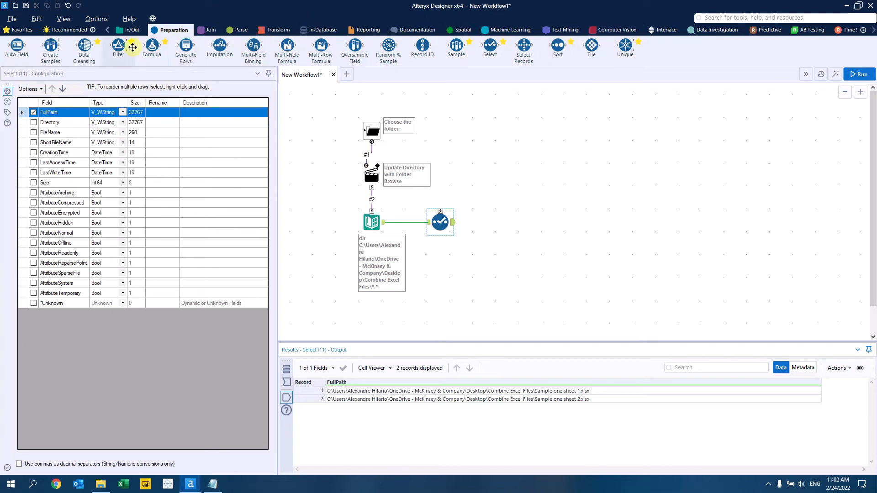
Add a Formula tool after the Select tool with FullPath as its output column
{"action": "left_click_drag", "start_coordinate": [152, 45], "coordinate": [509, 223]}
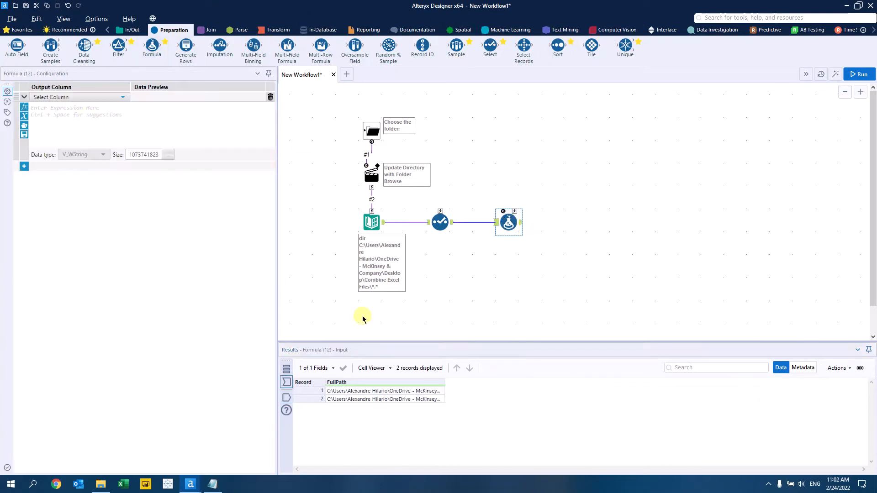
{"action": "left_click", "coordinate": [78, 97]}
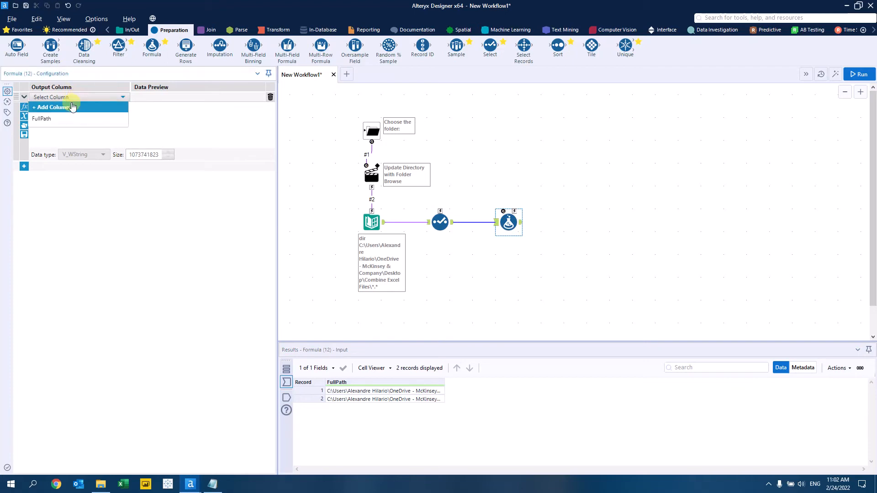
{"action": "left_click", "coordinate": [66, 117]}
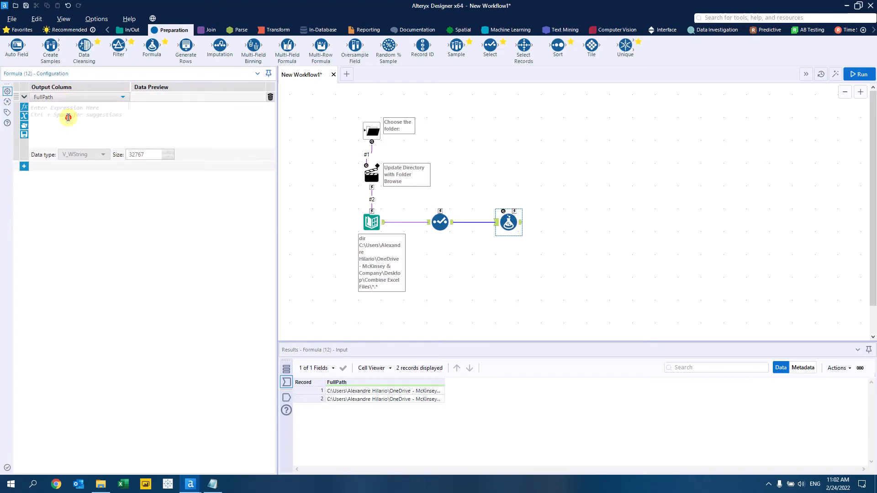
{"action": "left_click", "coordinate": [611, 190]}
Copy the expression [FullPath]+"|||<List of Sheet Names>" from the Notepad notes into the Formula tool's FullPath expression
{"action": "left_click", "coordinate": [205, 490]}
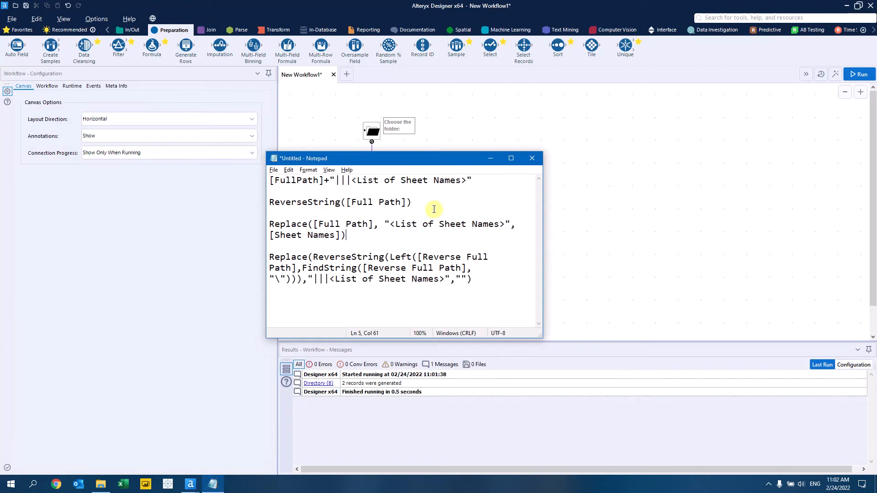
{"action": "left_click_drag", "start_coordinate": [473, 181], "coordinate": [268, 182]}
{"action": "key", "text": "ctrl+c"}
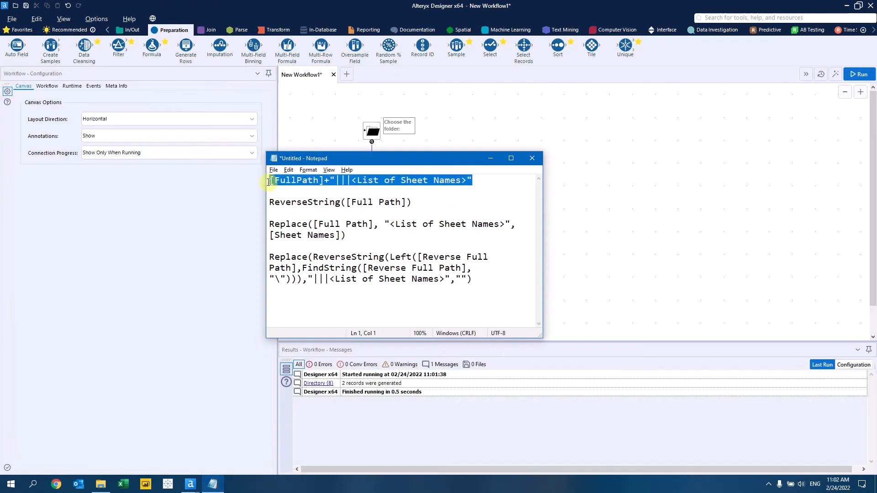
{"action": "left_click", "coordinate": [622, 170]}
{"action": "left_click", "coordinate": [509, 223]}
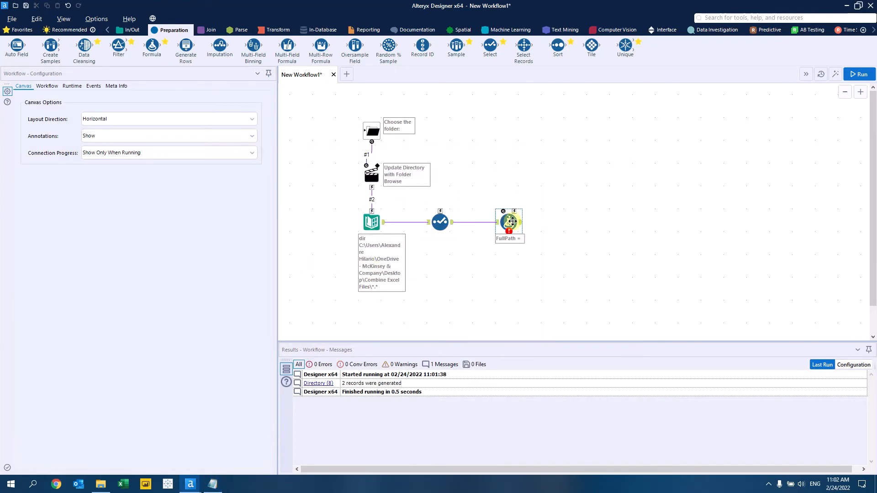
{"action": "left_click", "coordinate": [94, 117]}
{"action": "key", "text": "ctrl+v"}
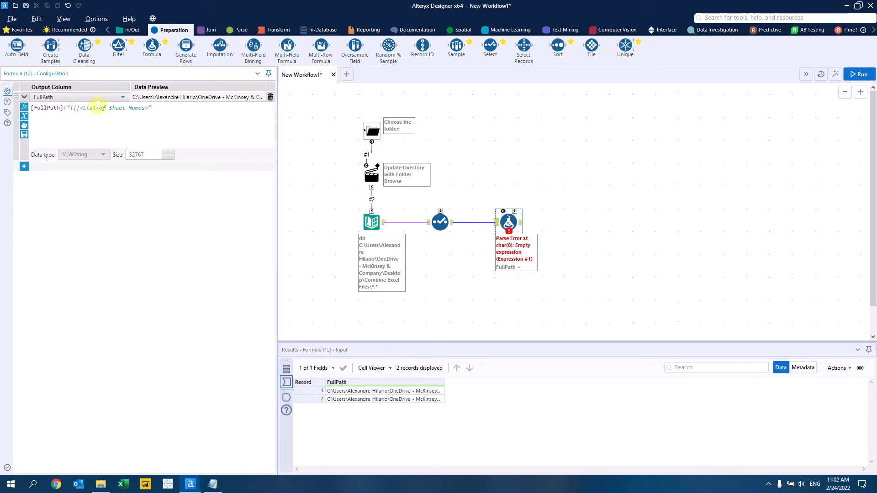
{"action": "left_click_drag", "start_coordinate": [143, 110], "coordinate": [70, 111]}
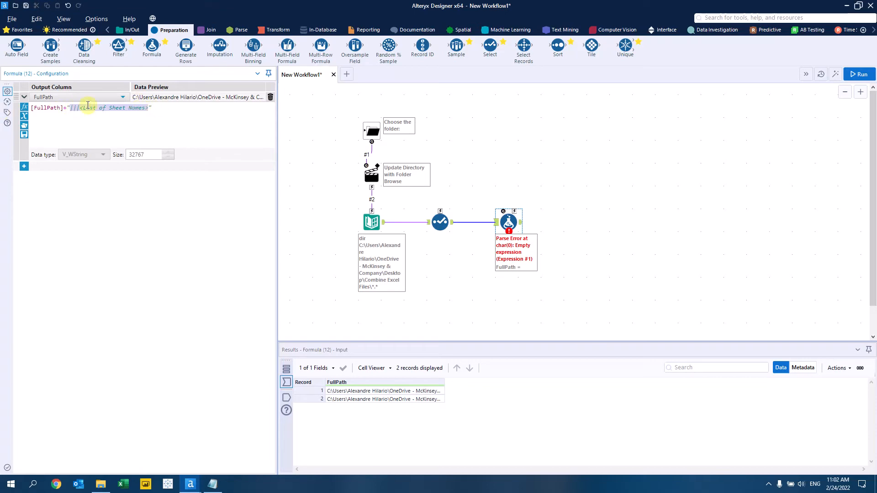
{"action": "left_click", "coordinate": [580, 191]}
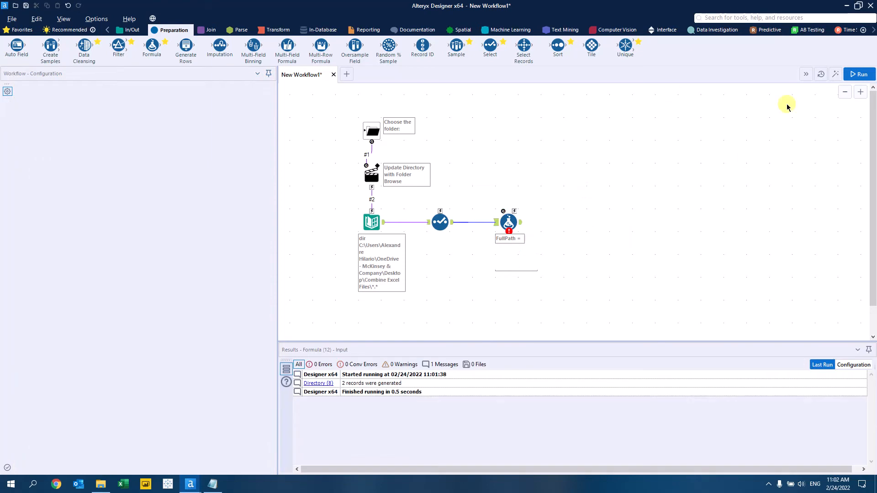
{"action": "left_click", "coordinate": [506, 224]}
{"action": "left_click", "coordinate": [633, 210]}
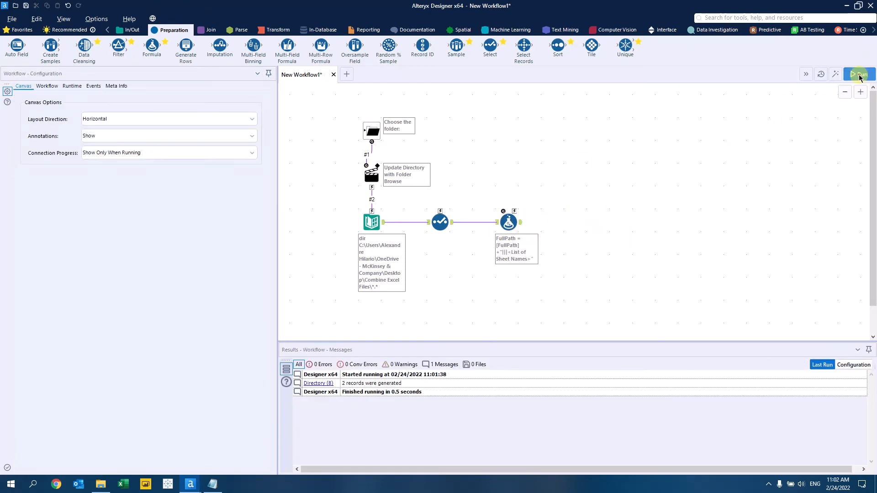
Run the workflow and examine the full FullPath values in the Formula tool's output
{"action": "left_click", "coordinate": [859, 74]}
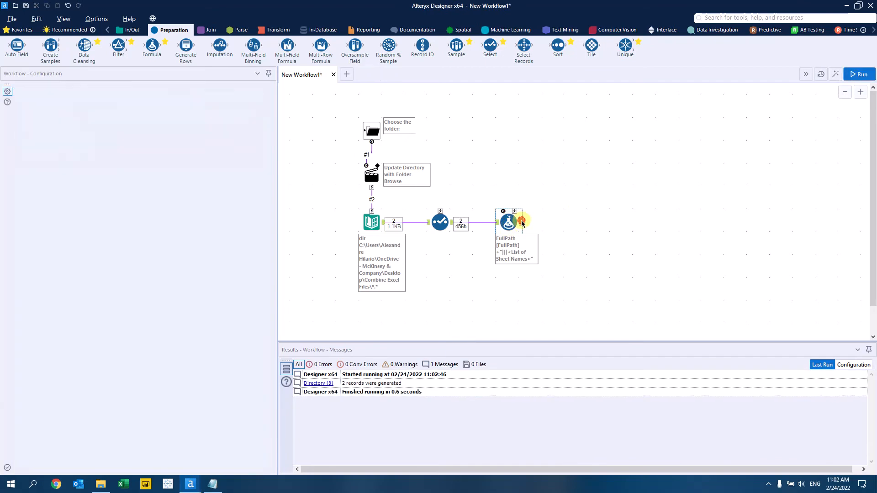
{"action": "left_click", "coordinate": [517, 221]}
{"action": "left_click_drag", "start_coordinate": [444, 381], "coordinate": [790, 380]}
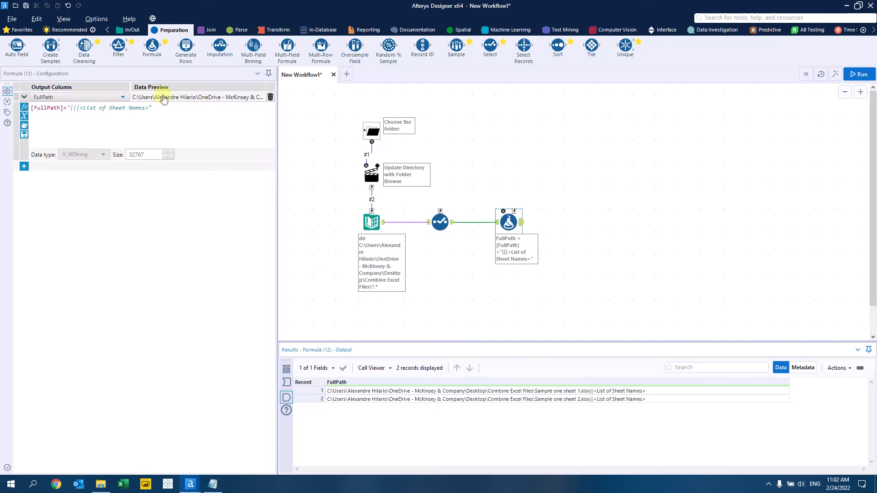
{"action": "left_click", "coordinate": [604, 200]}
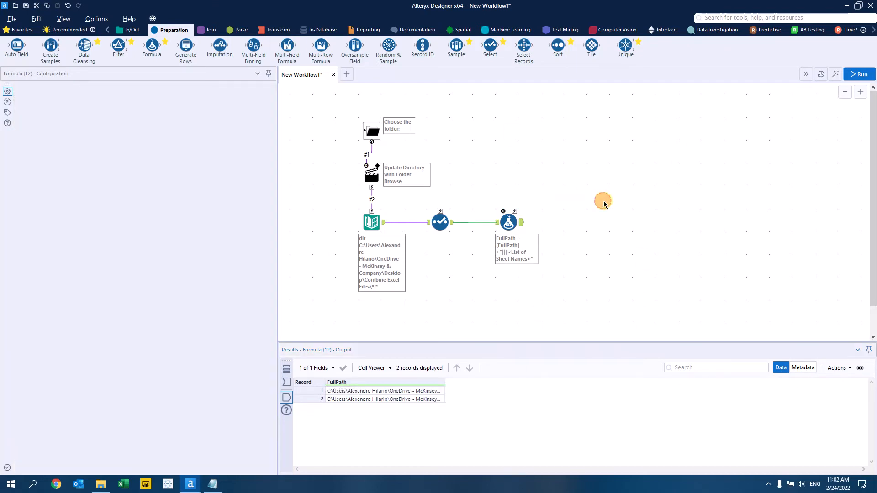
Add a Record ID tool after the Formula tool, followed by a Macro Output tool
{"action": "left_click_drag", "start_coordinate": [422, 44], "coordinate": [573, 221]}
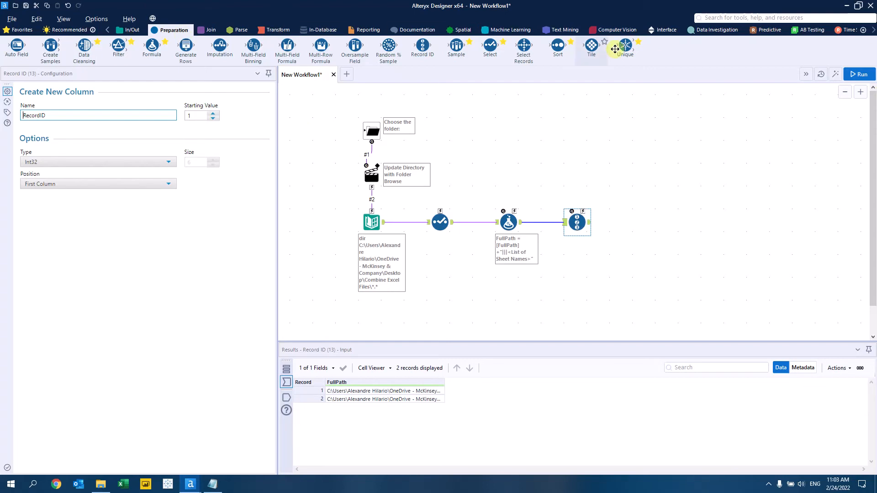
{"action": "left_click", "coordinate": [666, 29]}
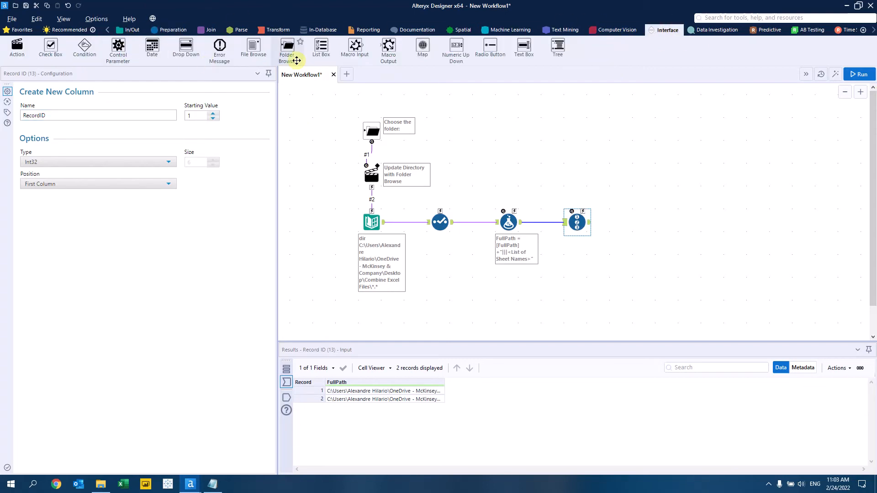
{"action": "left_click_drag", "start_coordinate": [389, 53], "coordinate": [629, 225]}
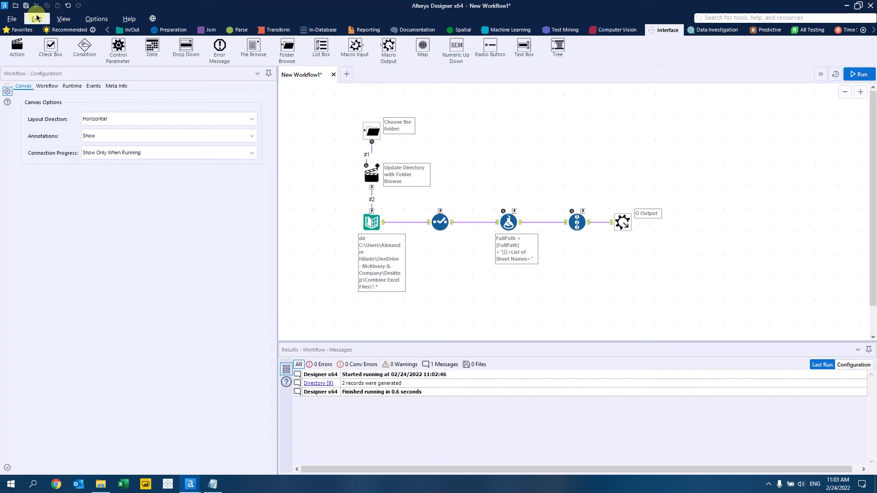
Save the workflow as the macro Directory.yxmc in New folder on the Desktop
{"action": "left_click", "coordinate": [11, 19]}
{"action": "mouse_move", "coordinate": [45, 107]}
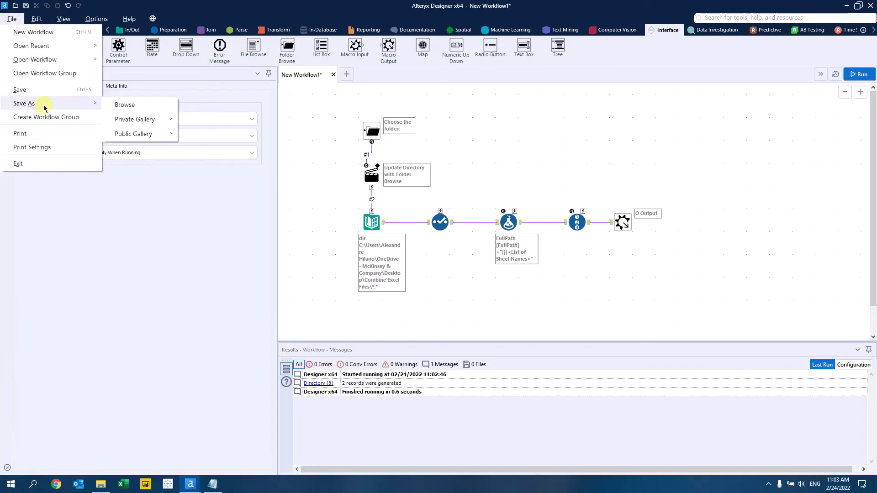
{"action": "left_click", "coordinate": [118, 105]}
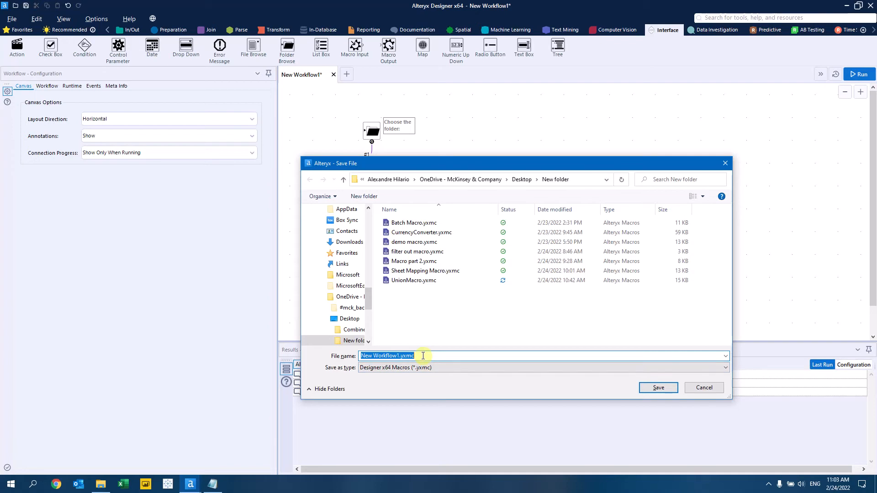
{"action": "left_click_drag", "start_coordinate": [398, 355], "coordinate": [340, 349]}
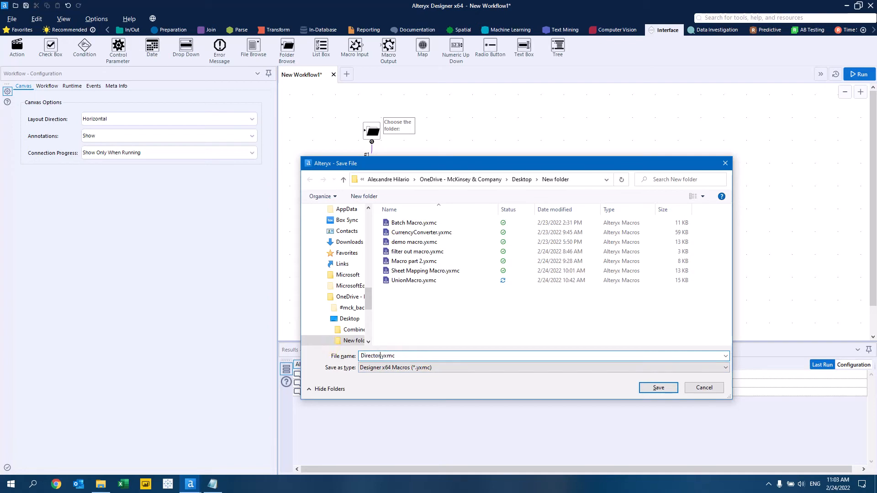
{"action": "left_click", "coordinate": [658, 387]}
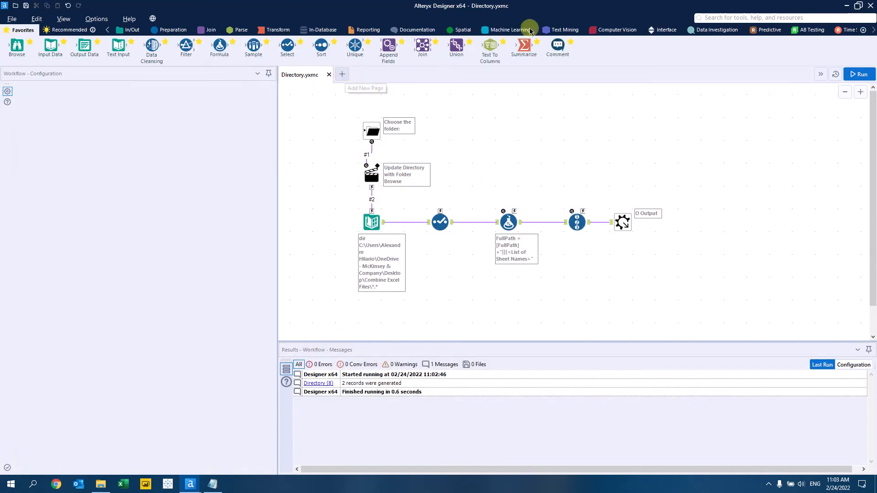
Create a new workflow and insert the Directory macro on its canvas
{"action": "left_click", "coordinate": [342, 74]}
{"action": "right_click", "coordinate": [408, 153]}
{"action": "mouse_move", "coordinate": [429, 170]}
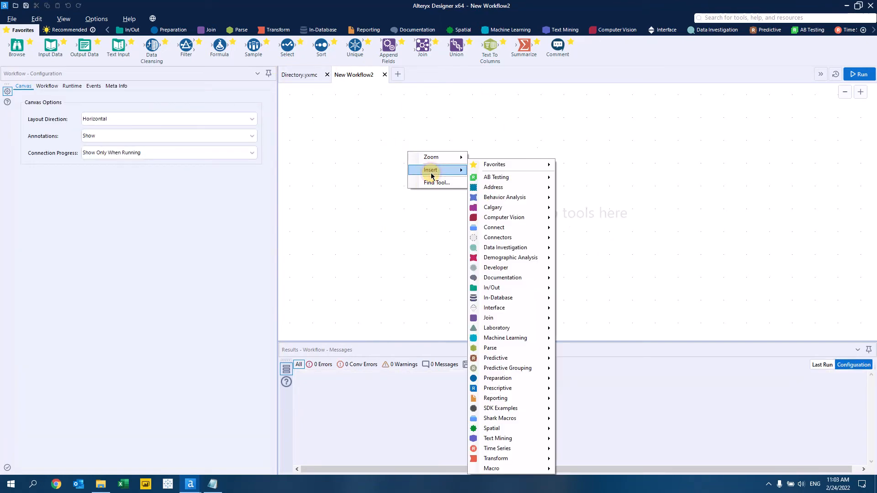
{"action": "mouse_move", "coordinate": [498, 468]}
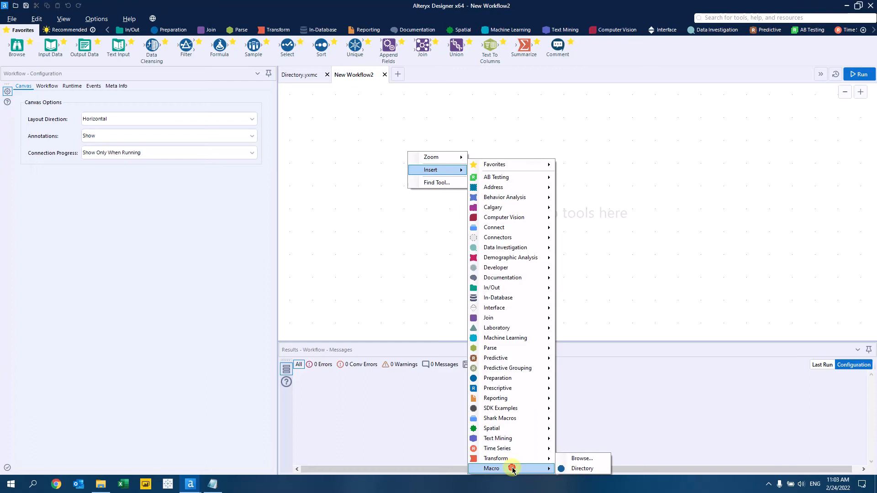
{"action": "left_click", "coordinate": [573, 469]}
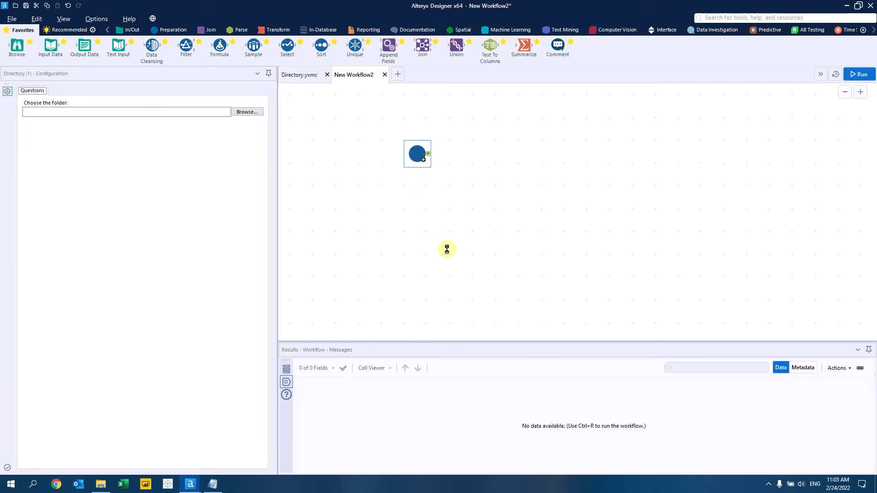
Set the Directory macro's folder to Combine Excel Files on the Desktop
{"action": "left_click", "coordinate": [407, 148]}
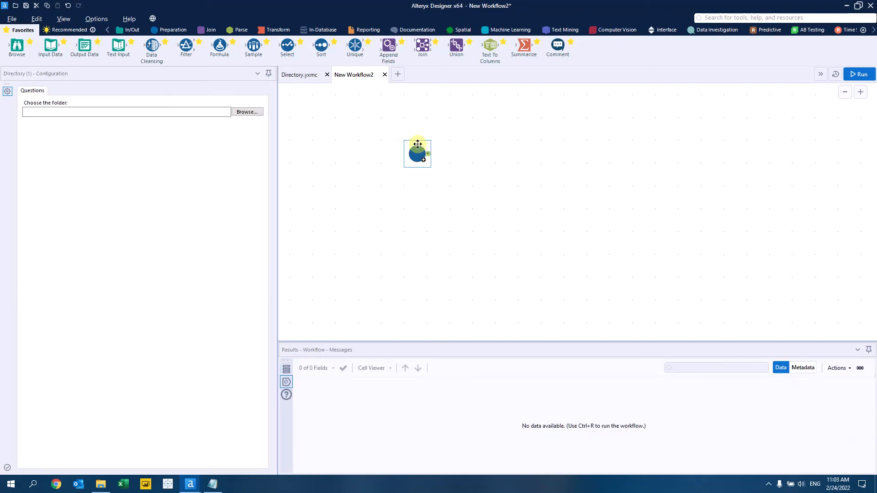
{"action": "left_click", "coordinate": [244, 112]}
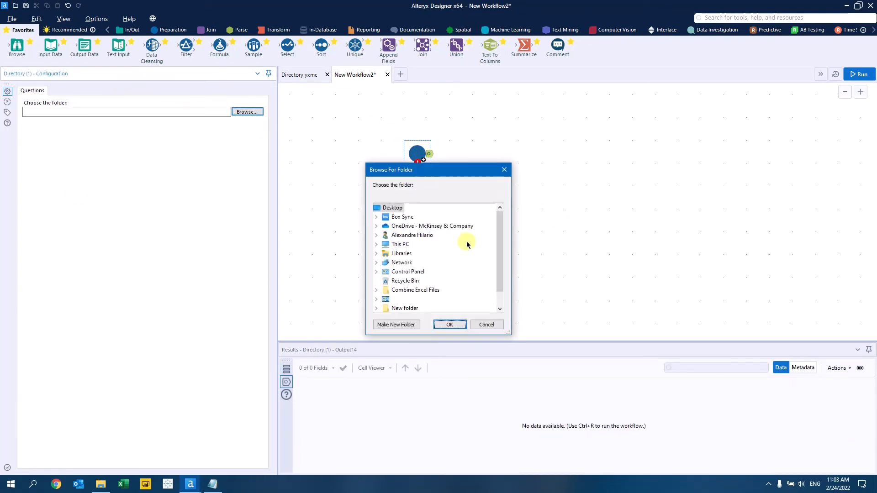
{"action": "left_click", "coordinate": [407, 291]}
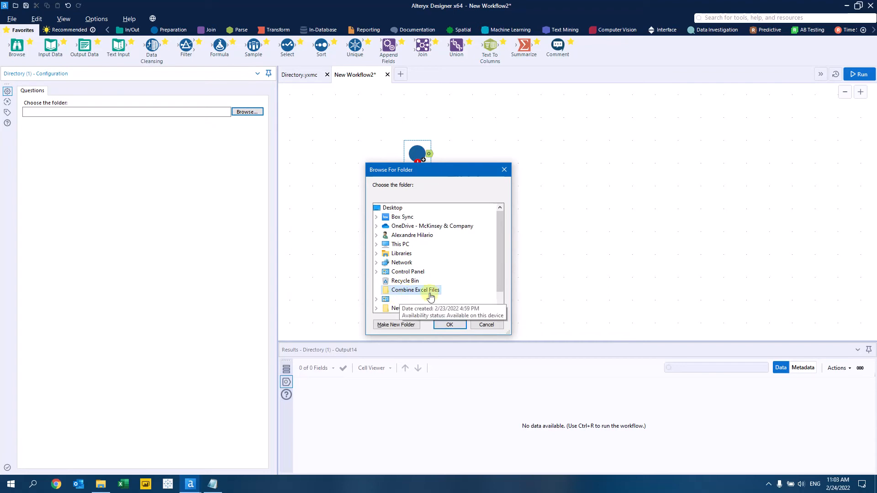
{"action": "left_click", "coordinate": [452, 327]}
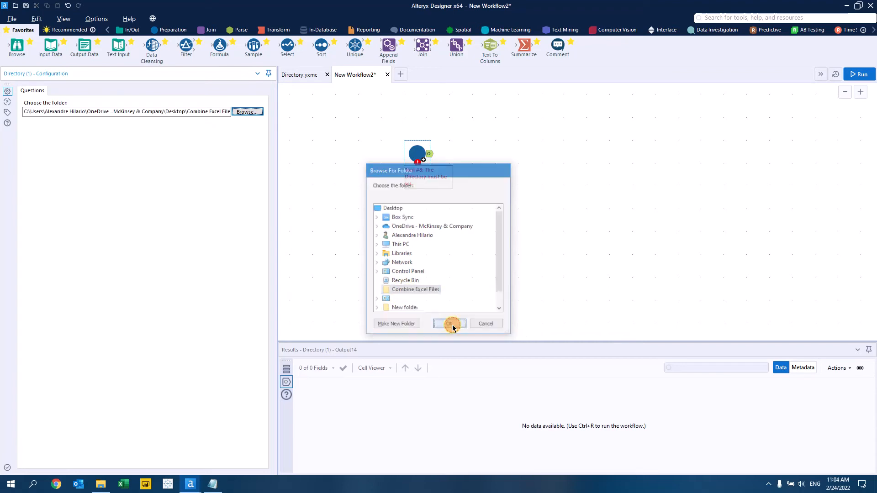
Run the workflow and examine the Directory macro's RecordID and full FullPath values in a widened column
{"action": "left_click", "coordinate": [863, 76]}
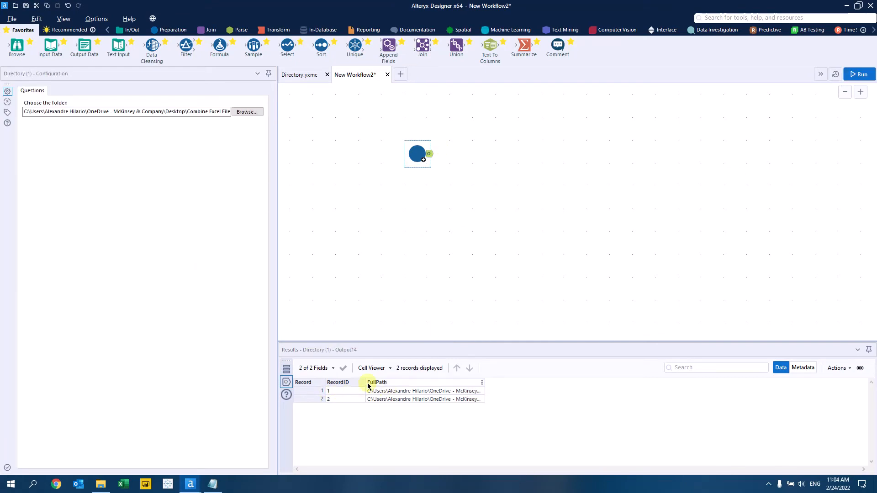
{"action": "left_click_drag", "start_coordinate": [484, 384], "coordinate": [664, 382]}
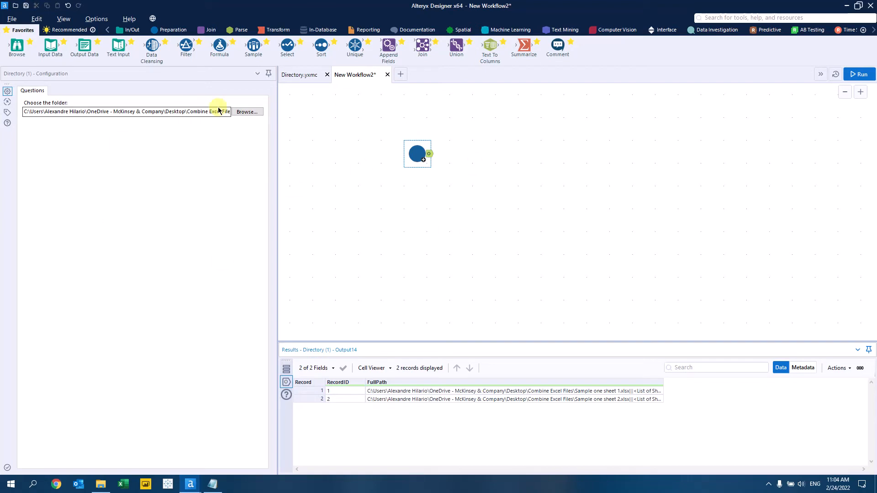
{"action": "left_click", "coordinate": [242, 112]}
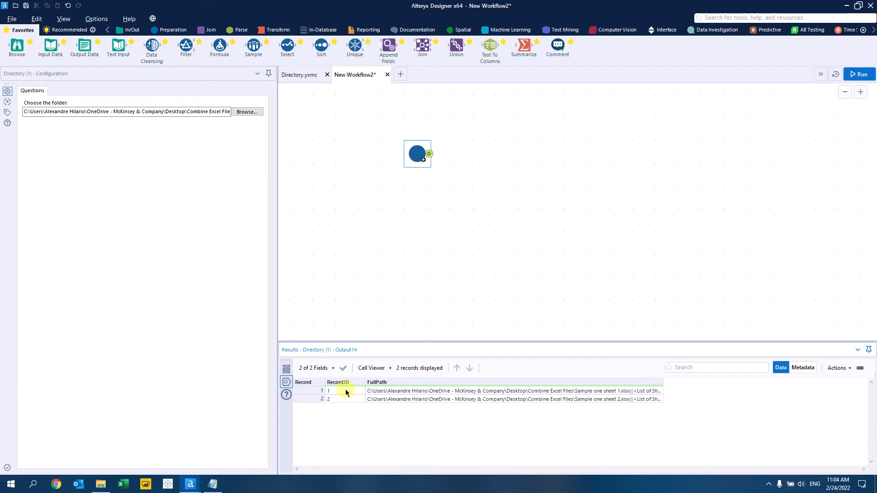
{"action": "left_click", "coordinate": [554, 168]}
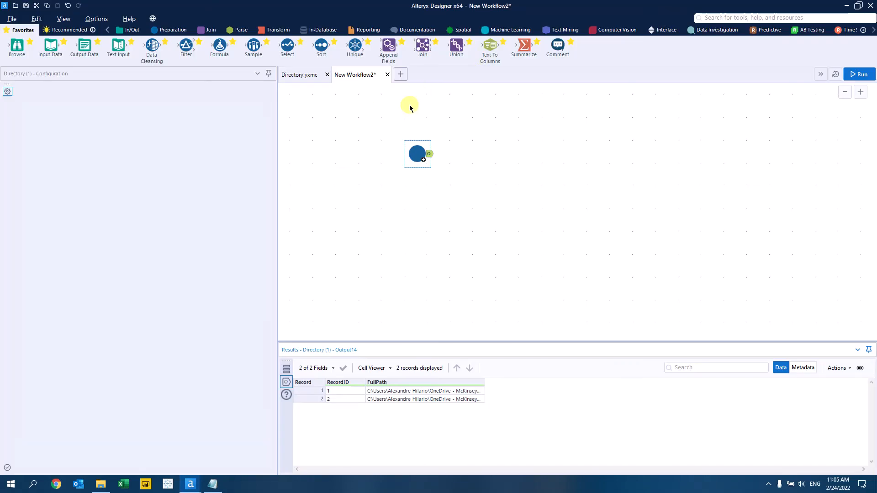
Create another new workflow and place a Control Parameter tool near the top of its canvas
{"action": "key", "text": "ctrl+n"}
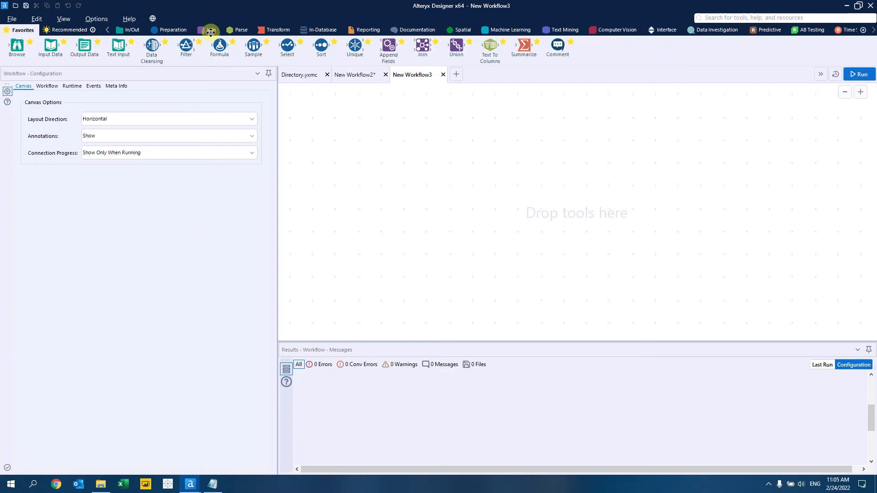
{"action": "left_click", "coordinate": [658, 31]}
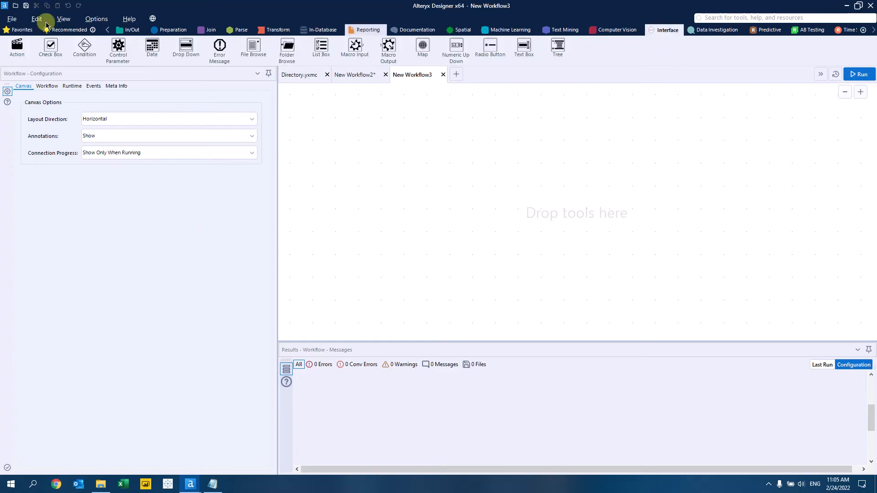
{"action": "left_click_drag", "start_coordinate": [117, 46], "coordinate": [450, 129]}
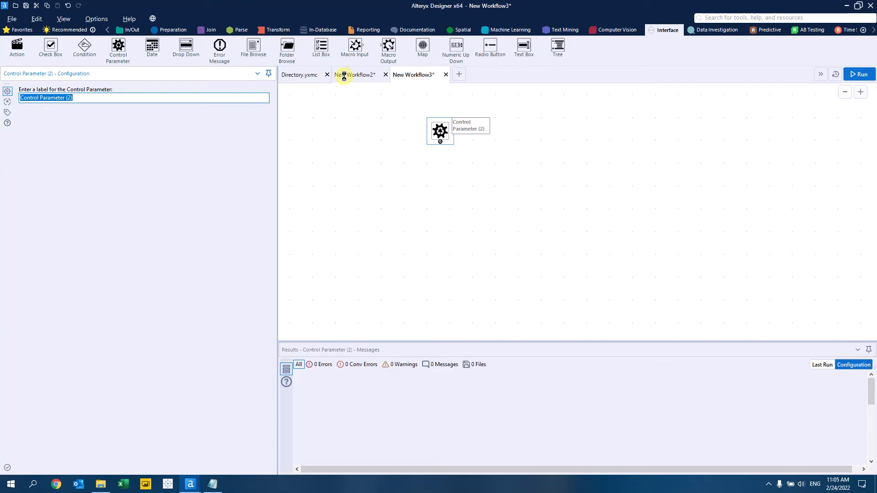
{"action": "left_click", "coordinate": [413, 74]}
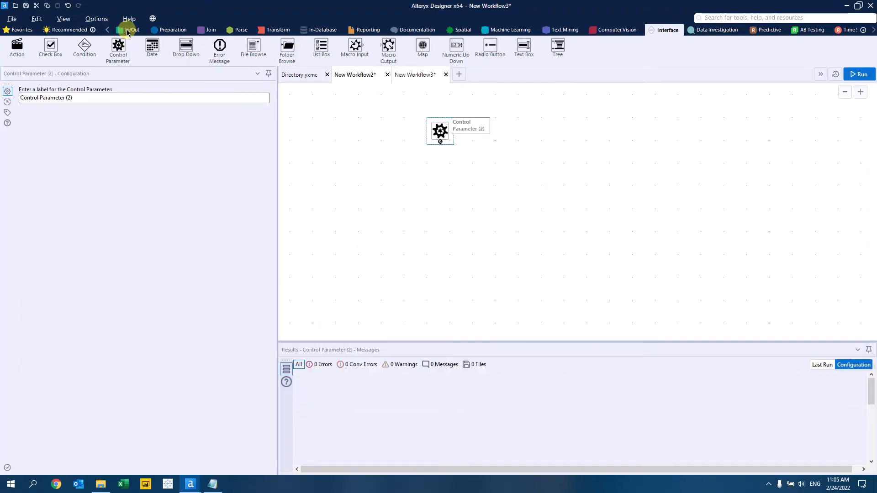
Add an Input Data tool below the Control Parameter, reading only the list of sheet names from Sample one sheet 1.xlsx
{"action": "left_click", "coordinate": [129, 30]}
{"action": "left_click_drag", "start_coordinate": [117, 48], "coordinate": [441, 232]}
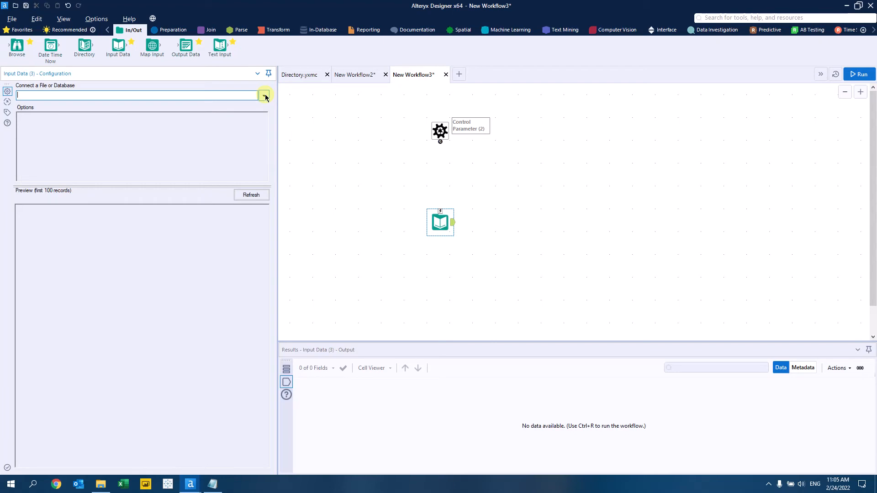
{"action": "left_click", "coordinate": [265, 95]}
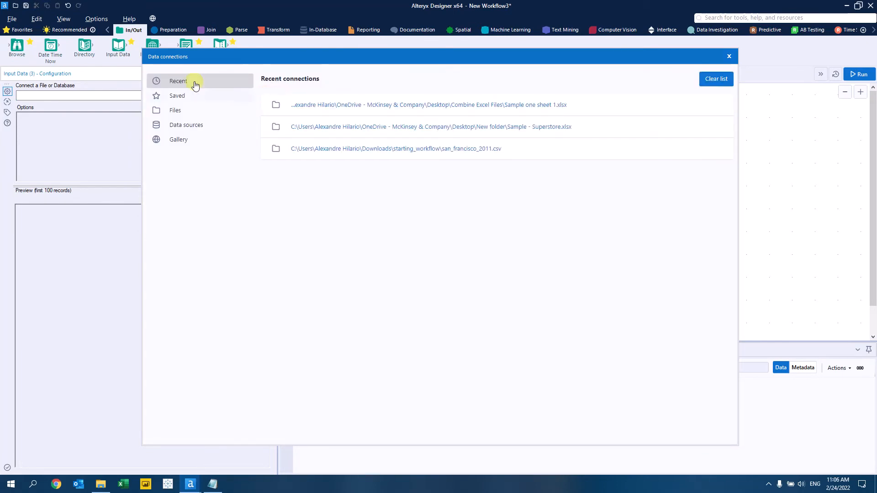
{"action": "left_click", "coordinate": [495, 107]}
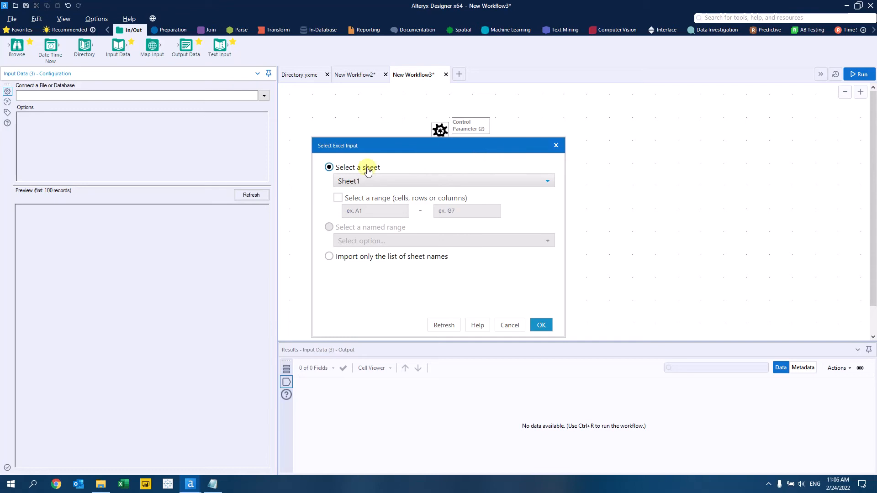
{"action": "left_click", "coordinate": [330, 257]}
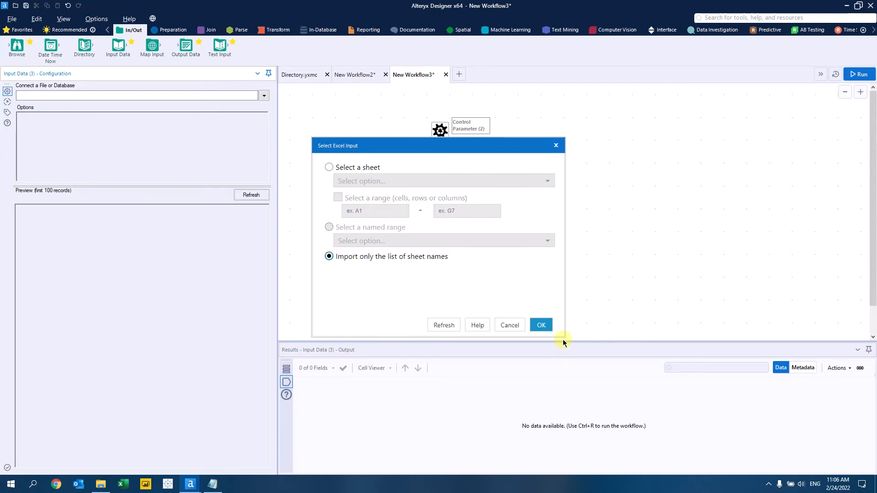
{"action": "left_click", "coordinate": [541, 325]}
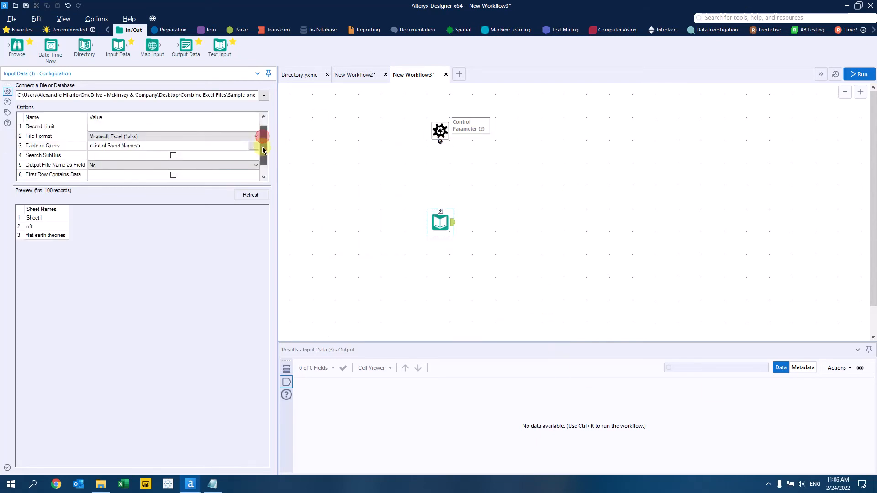
Set the Input Data tool's Output File Name as Field option to Full Path
{"action": "scroll", "coordinate": [263, 138], "scroll_direction": "down", "scroll_amount": 1}
{"action": "left_click", "coordinate": [122, 147]}
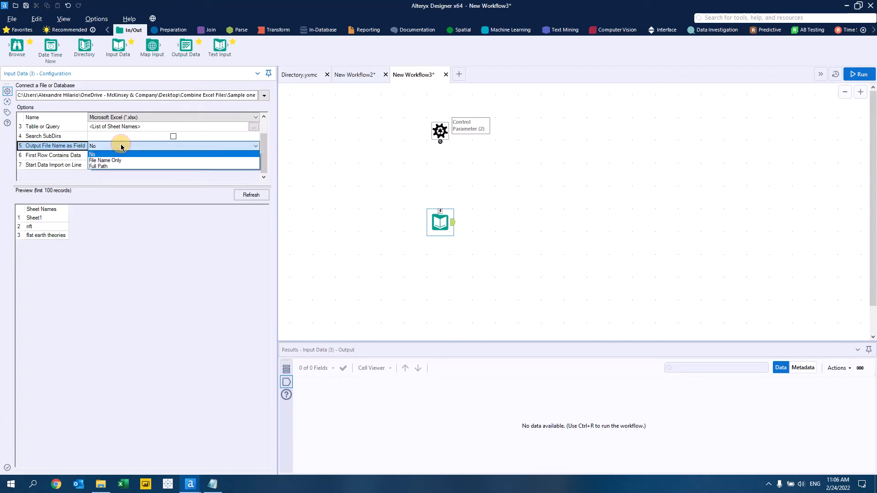
{"action": "left_click", "coordinate": [113, 167]}
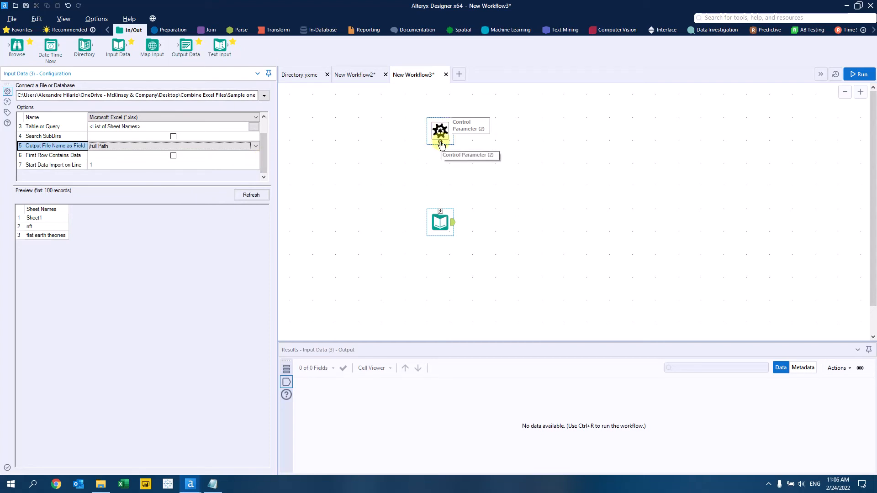
Connect the Control Parameter to the Input Data tool and configure the resulting Action to update the File value
{"action": "left_click_drag", "start_coordinate": [441, 143], "coordinate": [445, 209]}
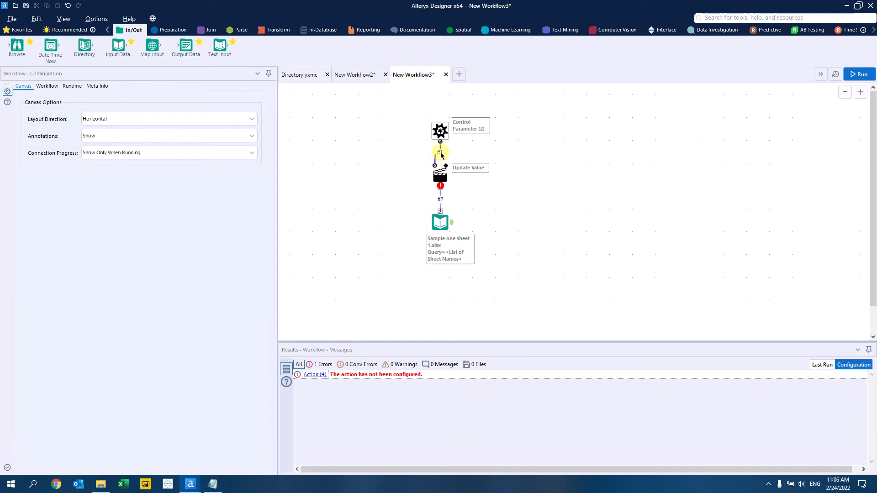
{"action": "left_click", "coordinate": [440, 174]}
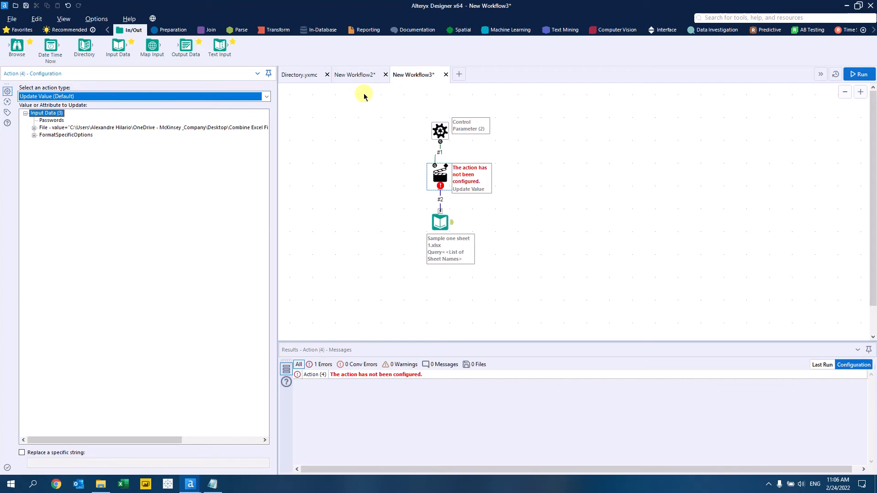
{"action": "left_click", "coordinate": [113, 130]}
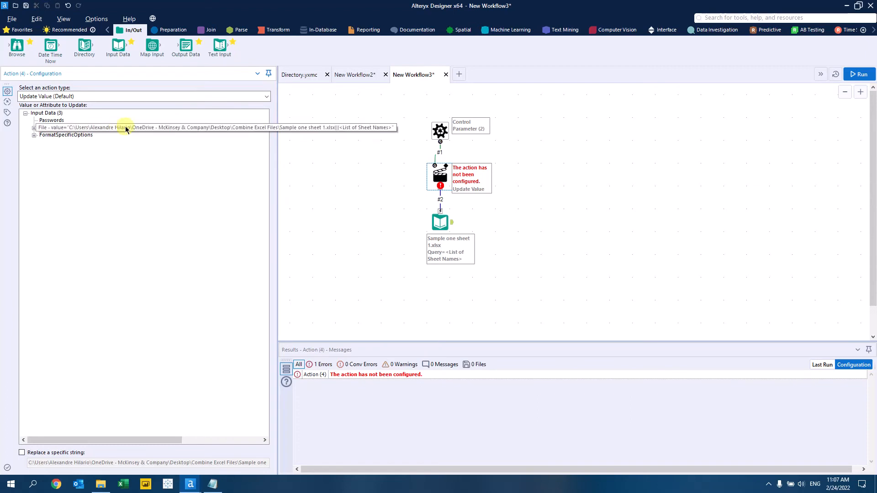
{"action": "left_click", "coordinate": [355, 282]}
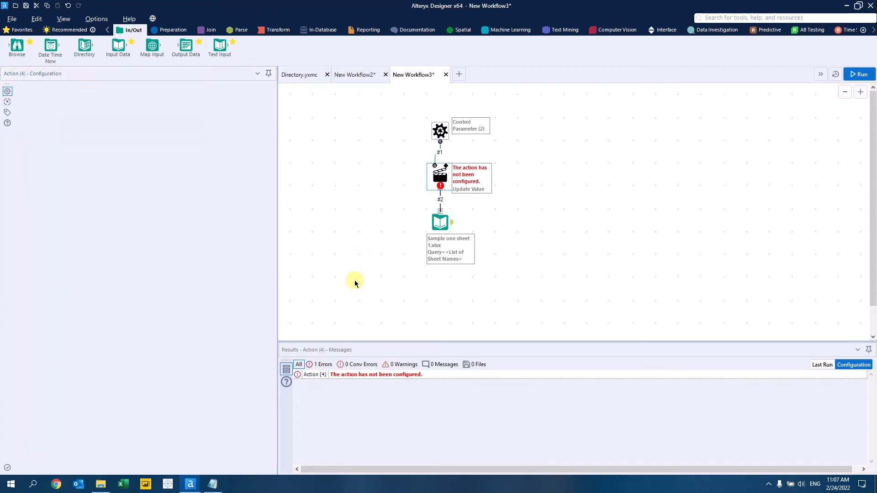
Open the Interface Designer properties and set the output mode to Auto Configure by Name (Wait Until All Iterations Run)
{"action": "left_click", "coordinate": [441, 128]}
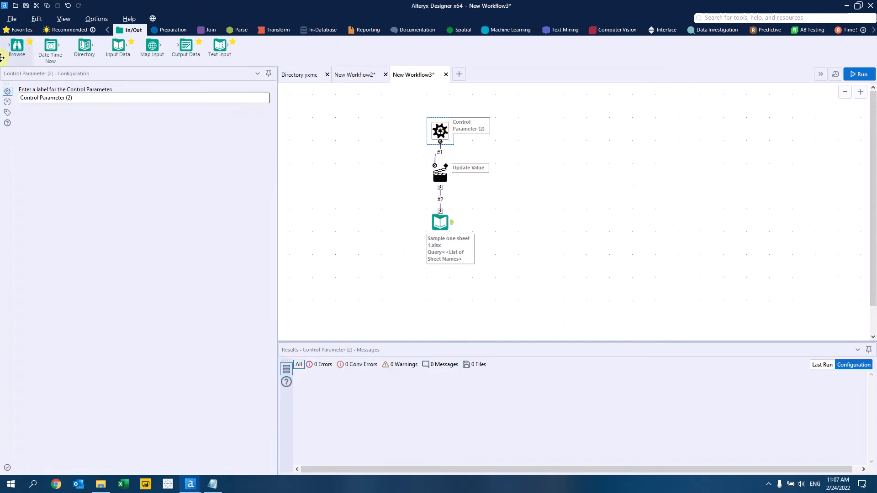
{"action": "left_click", "coordinate": [64, 19]}
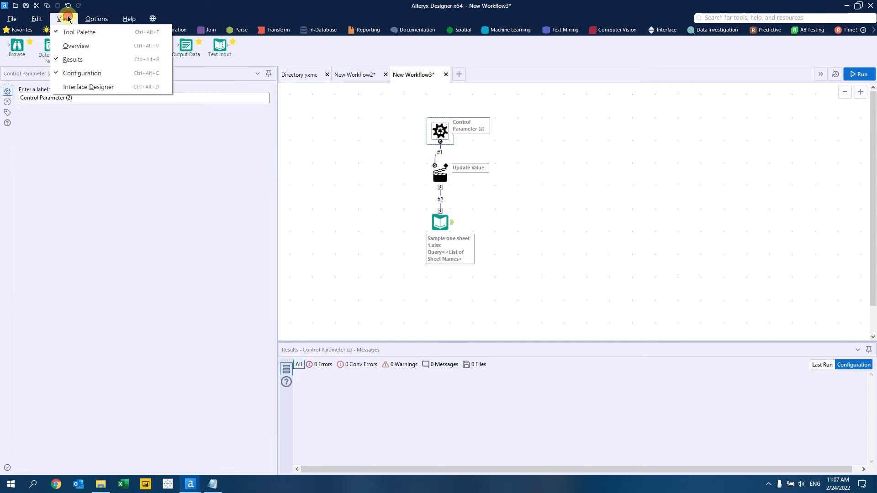
{"action": "left_click", "coordinate": [85, 88]}
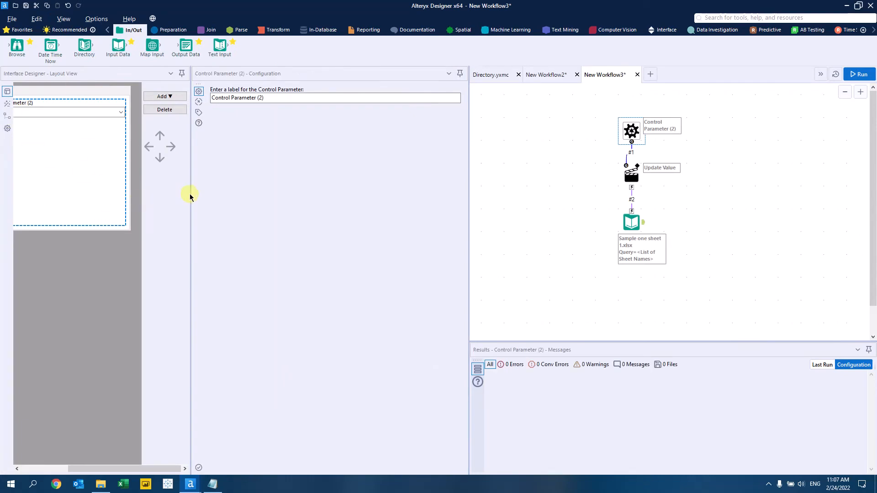
{"action": "left_click_drag", "start_coordinate": [191, 194], "coordinate": [293, 194]}
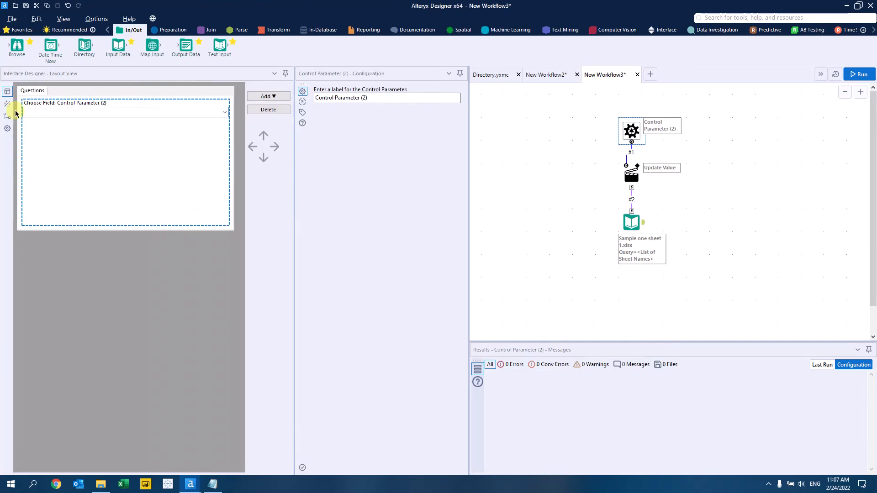
{"action": "left_click", "coordinate": [6, 132]}
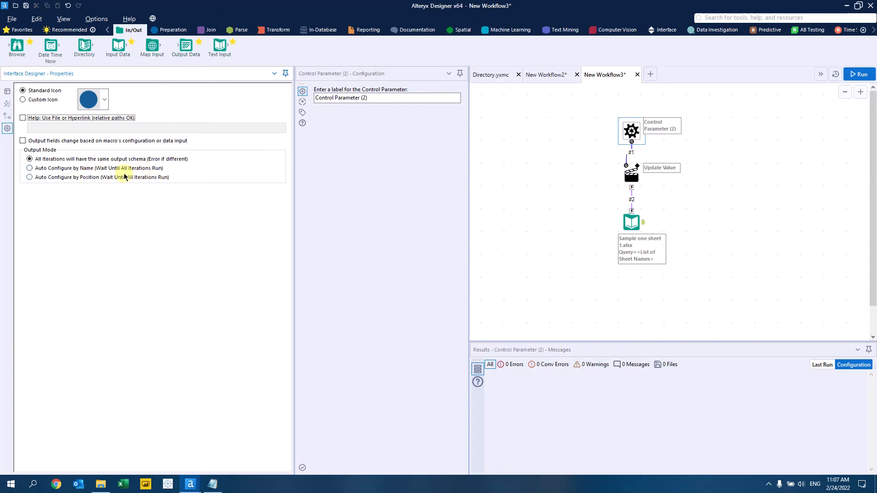
{"action": "left_click", "coordinate": [30, 169]}
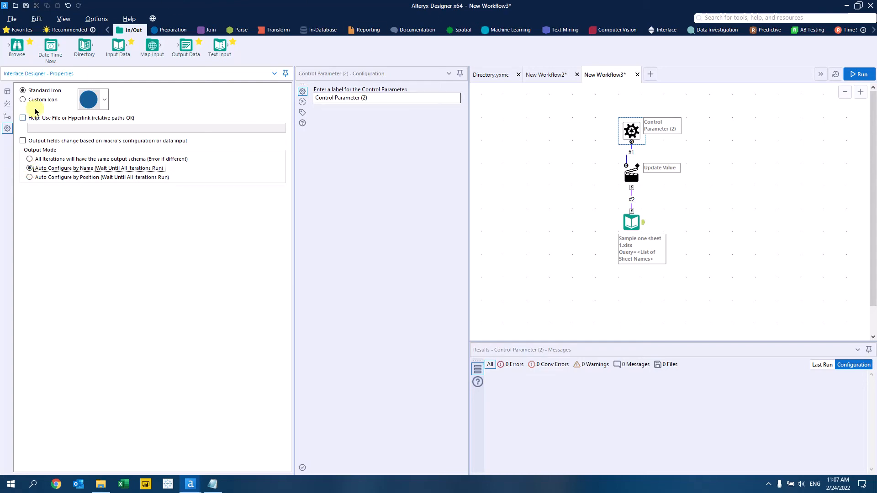
Change the macro's standard icon to the purple square and return the Interface Designer to its Layout View
{"action": "left_click", "coordinate": [105, 103]}
{"action": "scroll", "coordinate": [92, 226], "scroll_direction": "down", "scroll_amount": 3}
{"action": "left_click_drag", "start_coordinate": [103, 217], "coordinate": [104, 194]}
{"action": "left_click", "coordinate": [88, 176]}
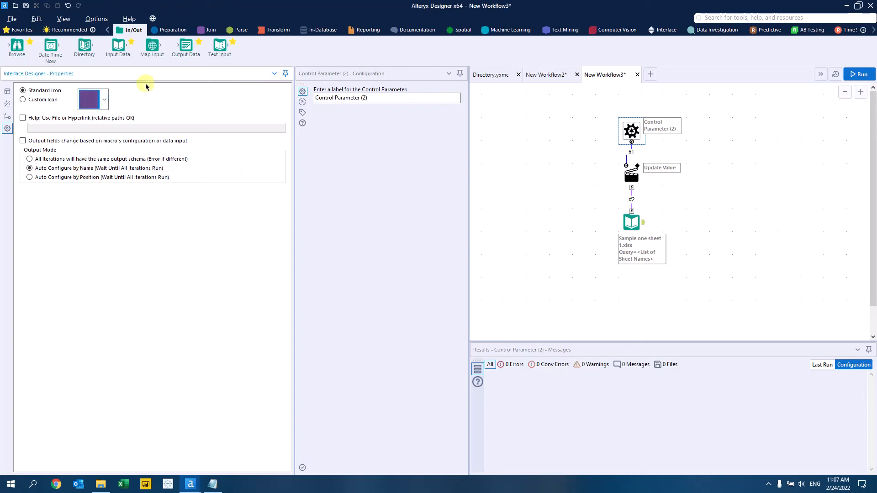
{"action": "left_click", "coordinate": [274, 74]}
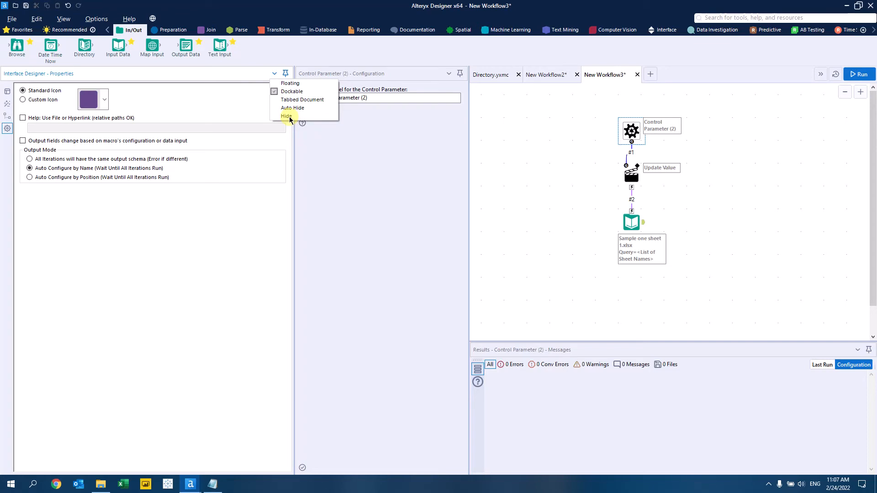
{"action": "left_click", "coordinate": [7, 91]}
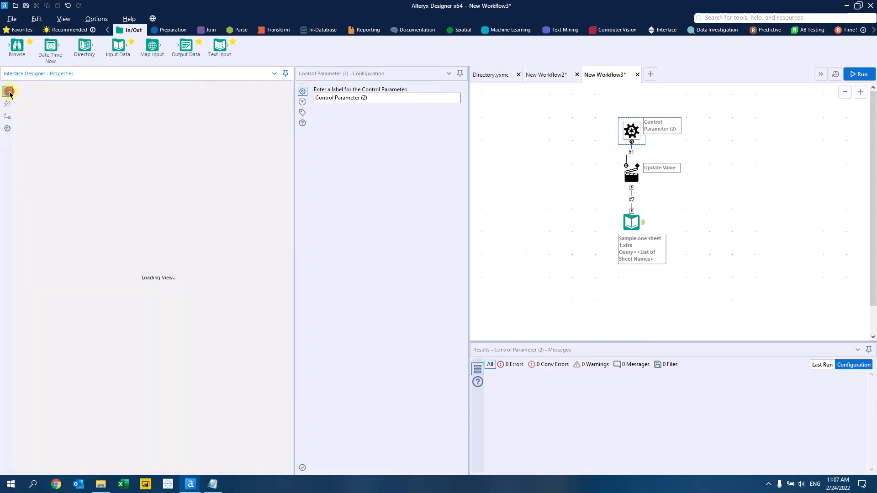
Hide the Interface Designer, review the Action and Input Data tools, and run the workflow
{"action": "left_click", "coordinate": [274, 74]}
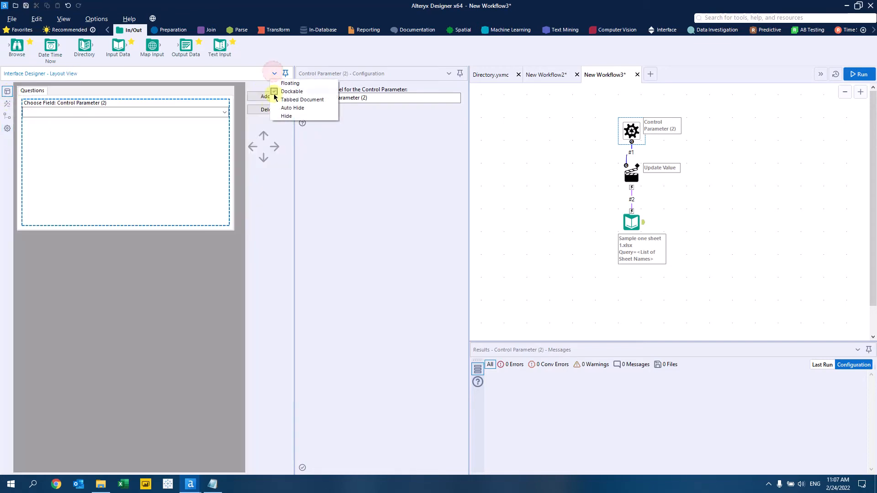
{"action": "left_click", "coordinate": [286, 115]}
{"action": "left_click", "coordinate": [336, 176]}
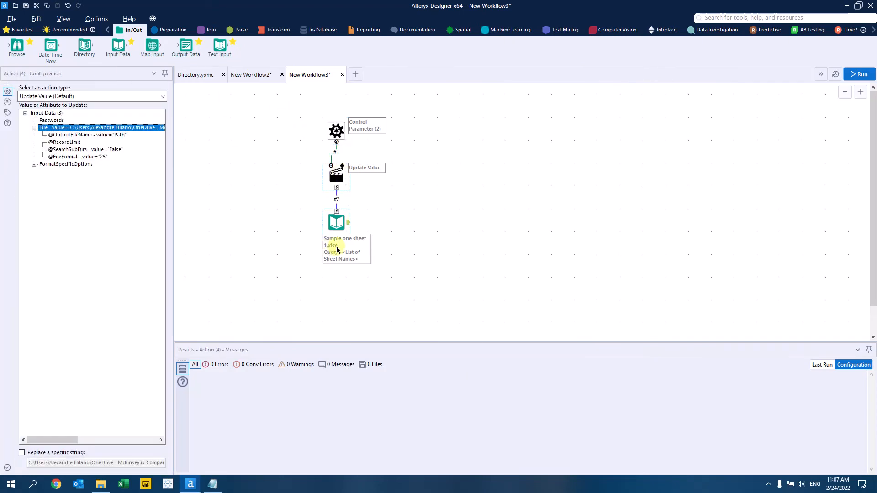
{"action": "left_click", "coordinate": [337, 222]}
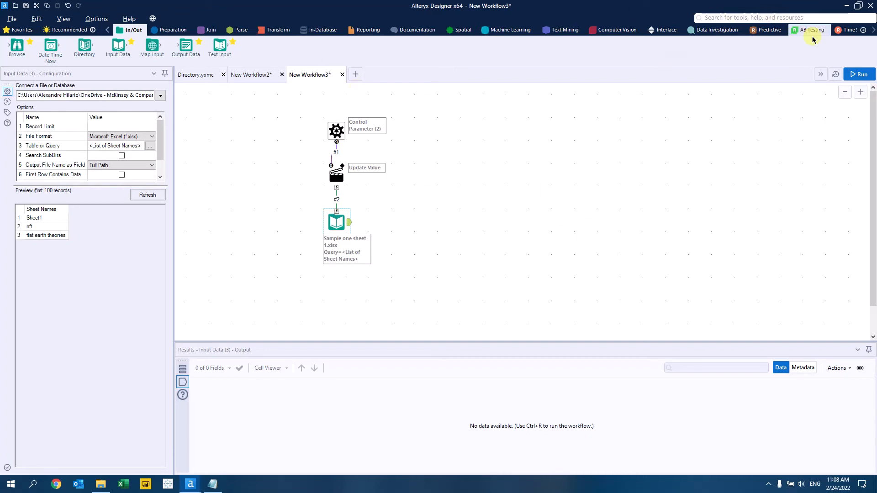
{"action": "left_click", "coordinate": [865, 78]}
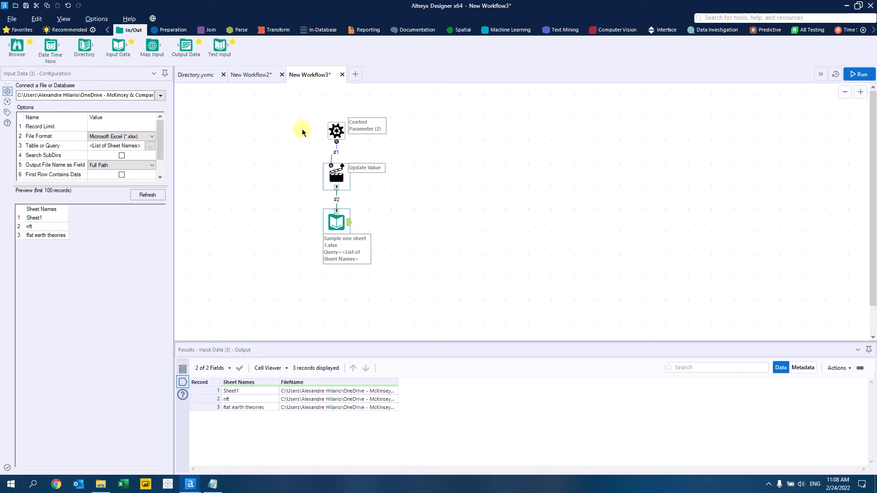
Add a Select tool after the Input Data tool and rename the FileName field to Full Path
{"action": "left_click", "coordinate": [176, 28]}
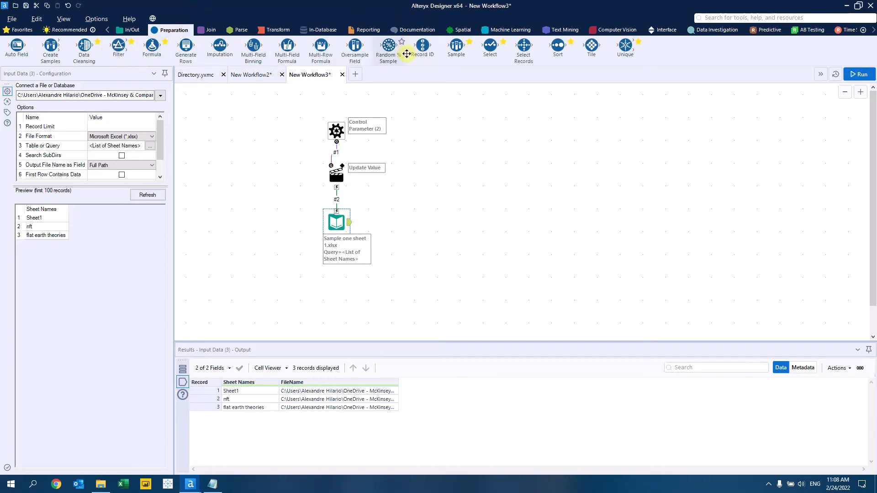
{"action": "left_click_drag", "start_coordinate": [492, 50], "coordinate": [405, 222]}
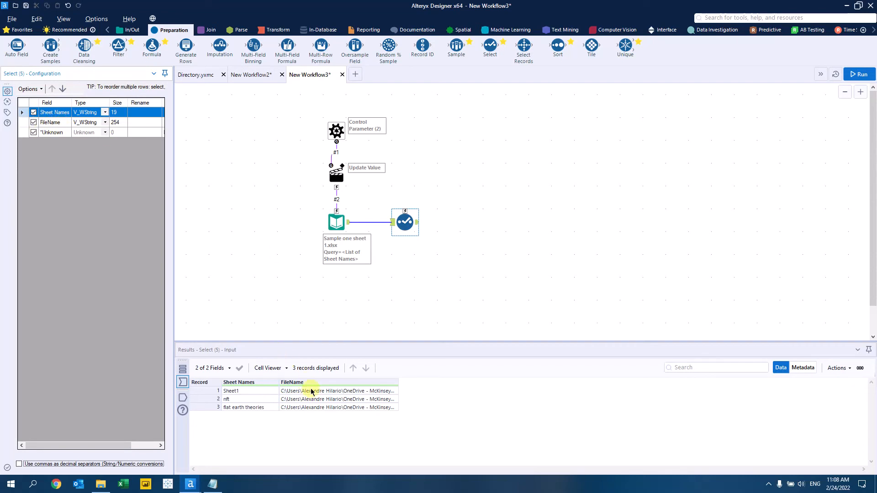
{"action": "left_click", "coordinate": [139, 121]}
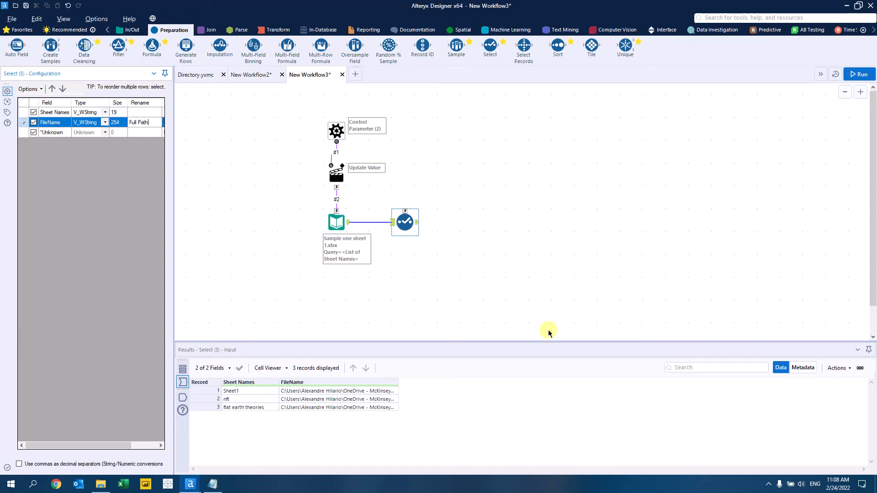
{"action": "left_click", "coordinate": [596, 215]}
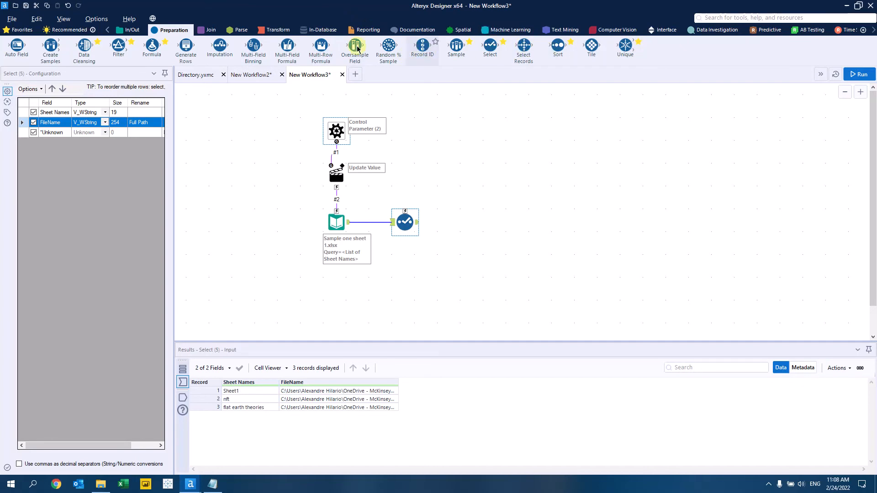
Add a Formula tool after the Select tool and create a new output column named Reverse Full Path
{"action": "left_click_drag", "start_coordinate": [150, 48], "coordinate": [248, 71]}
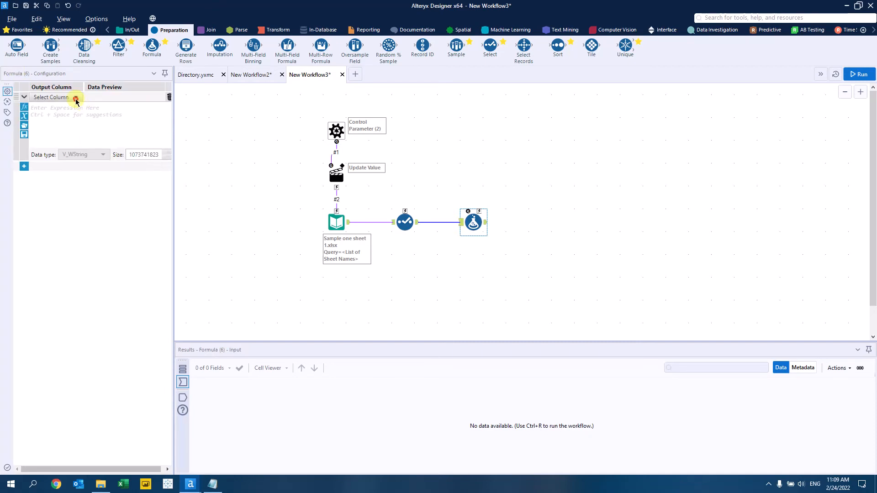
{"action": "left_click", "coordinate": [75, 98]}
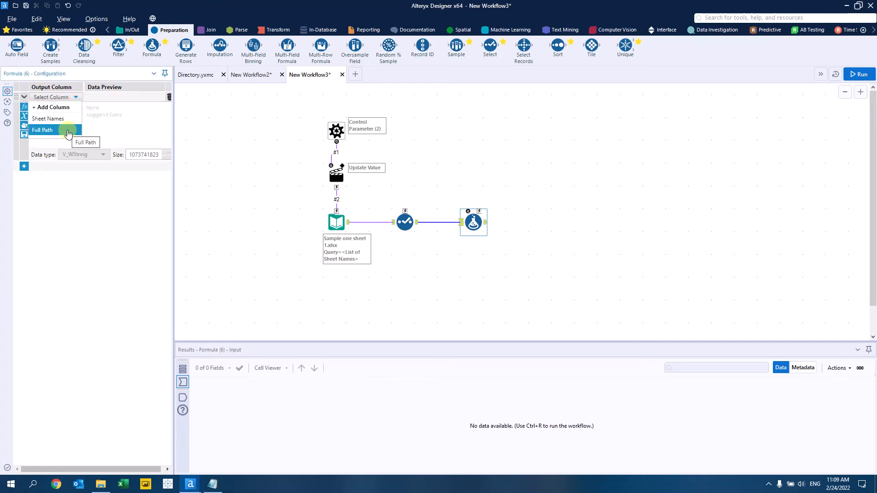
{"action": "left_click", "coordinate": [68, 107]}
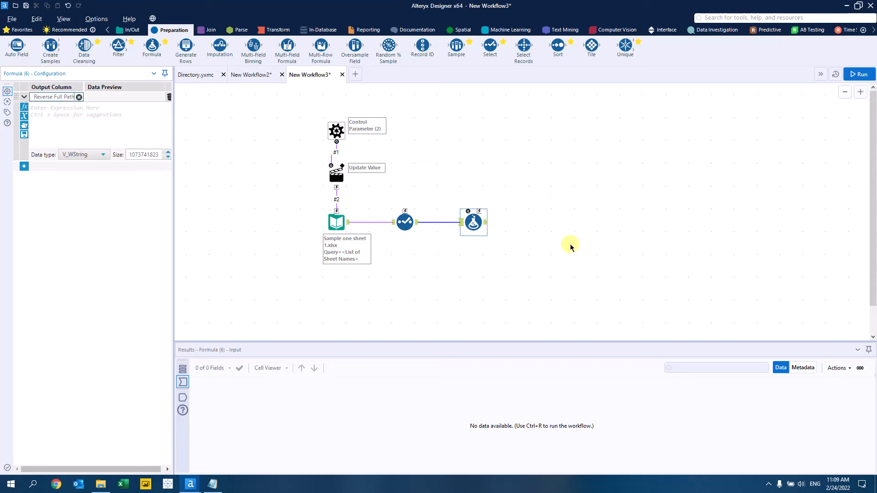
Copy ReverseString([Full Path]) from the Notepad notes into the Reverse Full Path column's expression in Alteryx Designer
{"action": "left_click", "coordinate": [208, 484]}
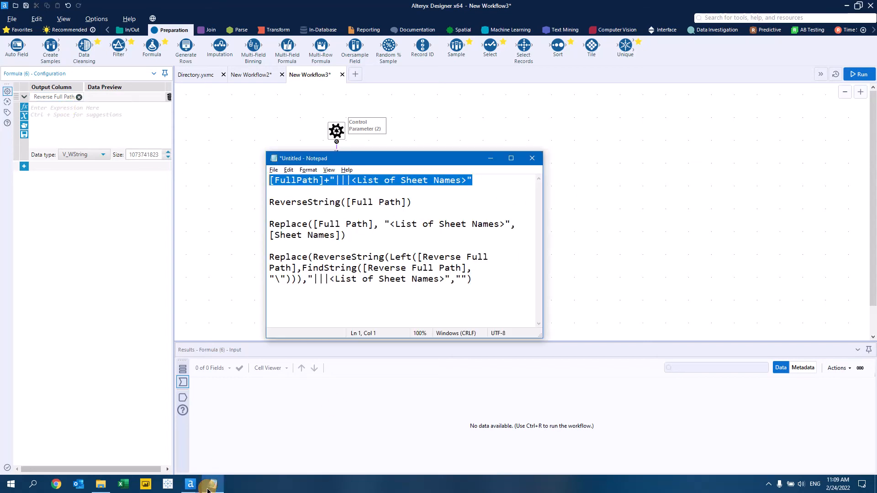
{"action": "left_click_drag", "start_coordinate": [412, 202], "coordinate": [227, 195]}
{"action": "key", "text": "ctrl+c"}
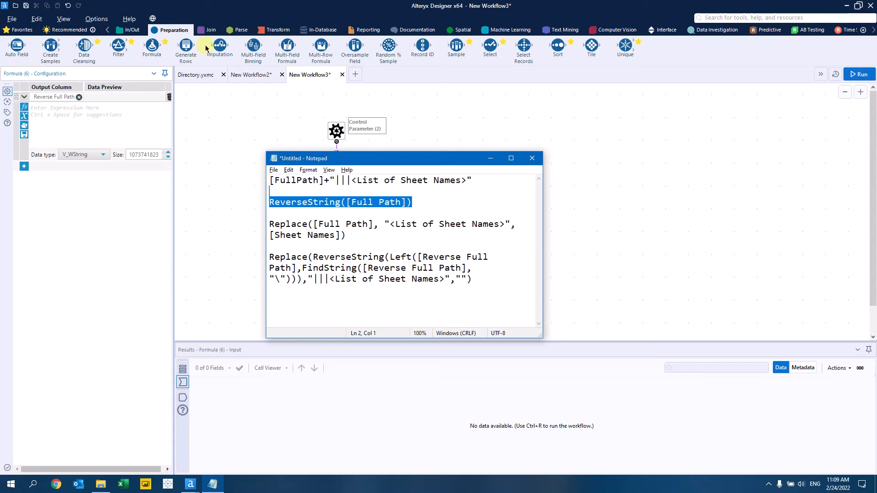
{"action": "left_click", "coordinate": [92, 128]}
{"action": "key", "text": "ctrl+v"}
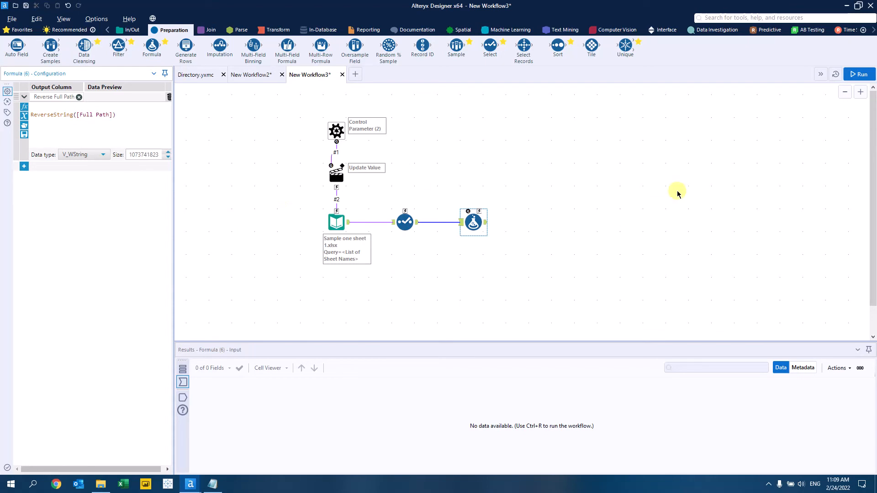
Run the workflow and compare the Full Path and Reverse Full Path values in the Formula tool's output
{"action": "left_click", "coordinate": [854, 74]}
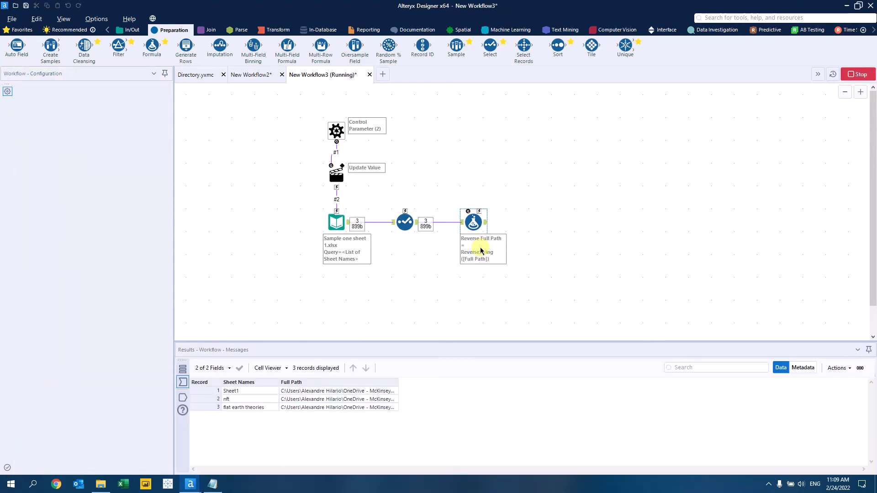
{"action": "left_click", "coordinate": [486, 223]}
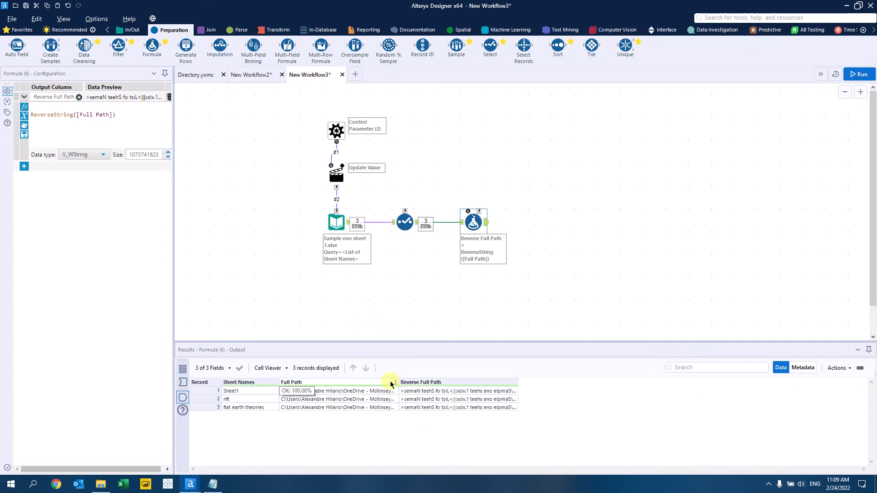
{"action": "left_click_drag", "start_coordinate": [398, 383], "coordinate": [805, 366]}
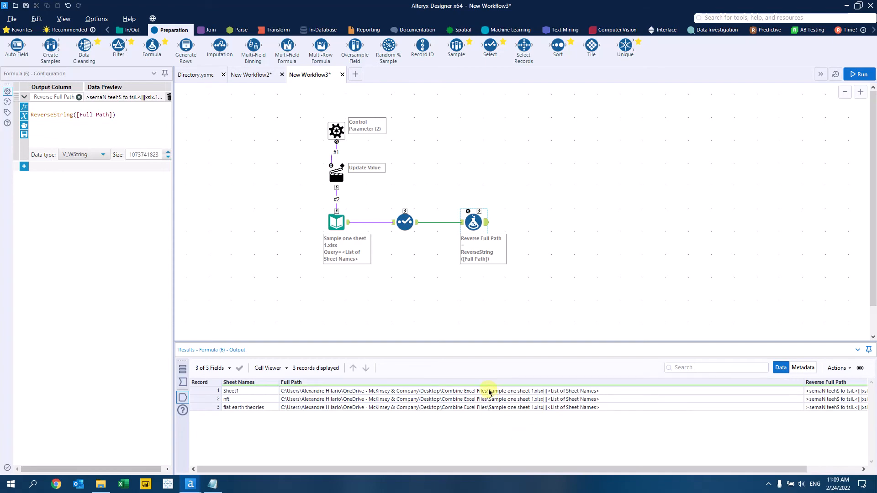
{"action": "left_click_drag", "start_coordinate": [515, 466], "coordinate": [658, 461]}
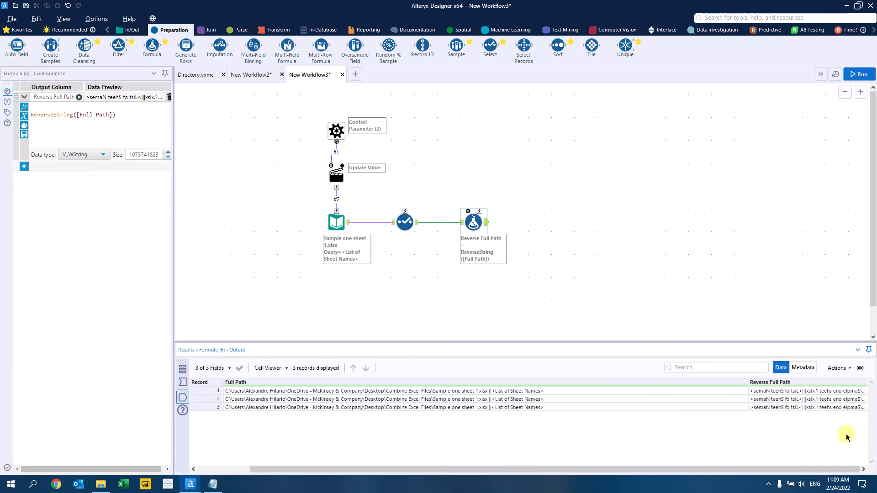
{"action": "left_click", "coordinate": [864, 470]}
{"action": "left_click_drag", "start_coordinate": [748, 386], "coordinate": [767, 408]}
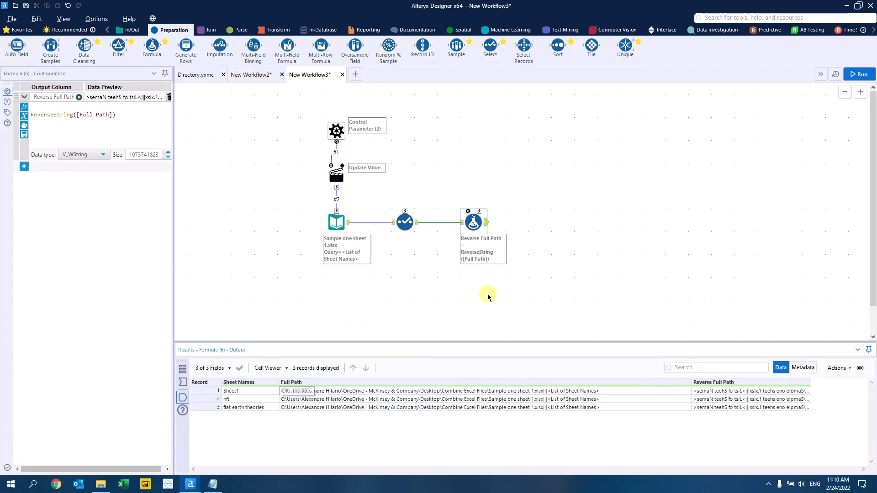
Add a second output column named File Name to the Formula tool
{"action": "left_click", "coordinate": [23, 168]}
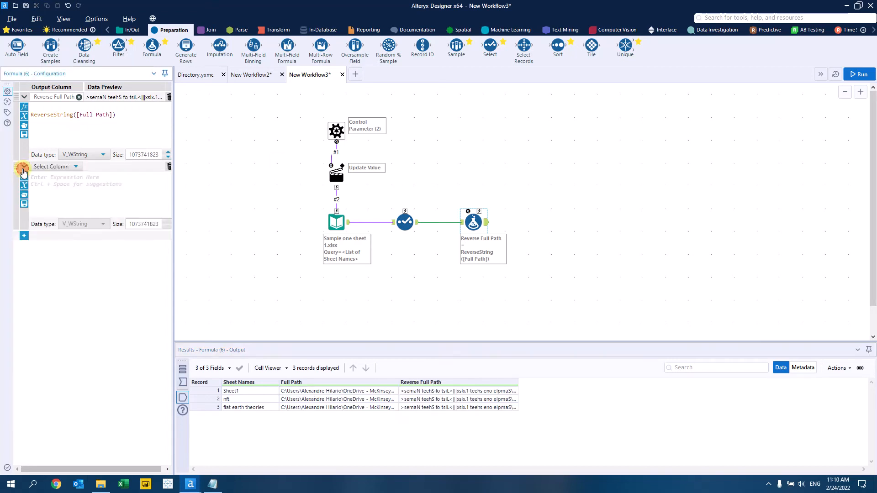
{"action": "left_click", "coordinate": [64, 167]}
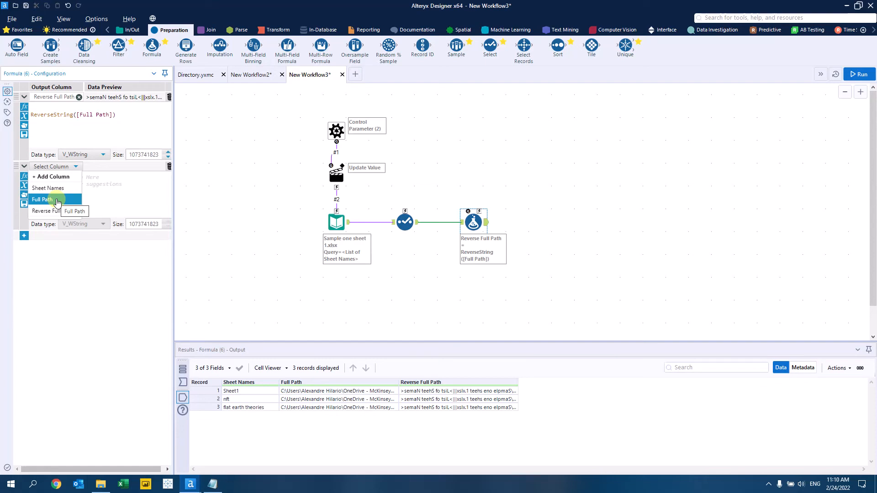
{"action": "left_click", "coordinate": [57, 176]}
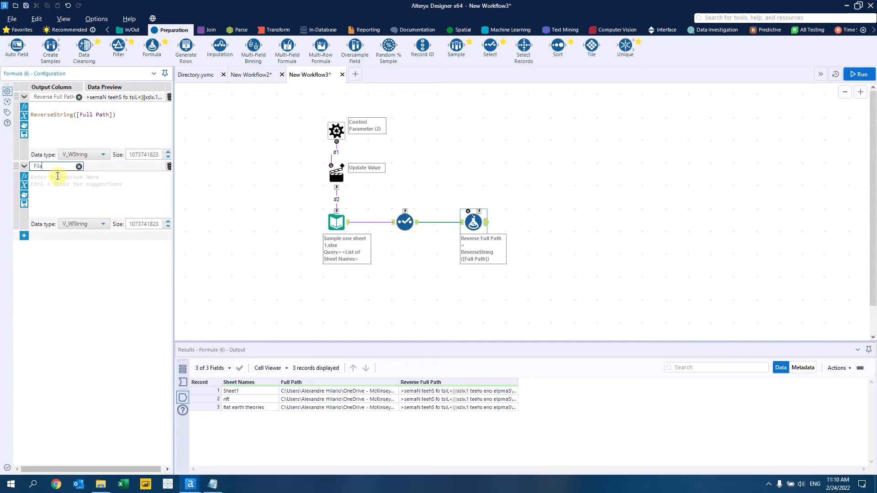
{"action": "left_click", "coordinate": [442, 270]}
Copy Replace(ReverseString(Left([Reverse Full Path],FindString([Reverse Full Path],"\"))),"|||<List of Sheet Names>","") from Notepad into the File Name column's expression
{"action": "key", "text": "alt+Tab"}
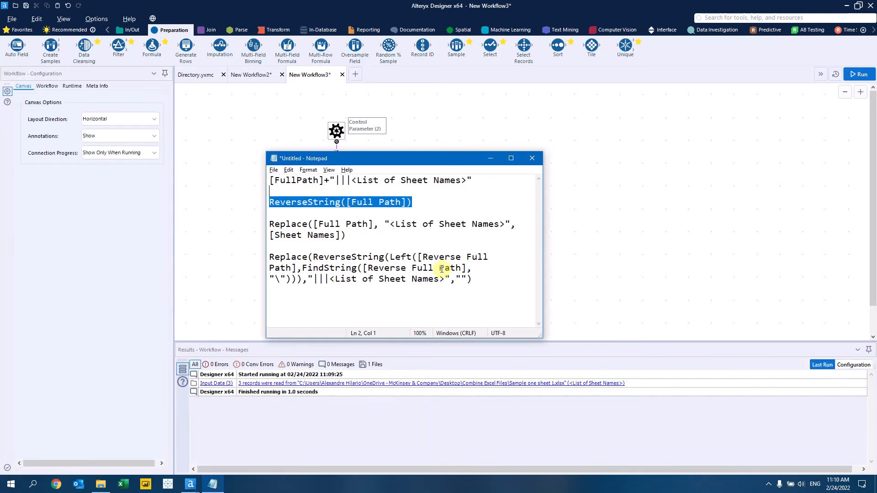
{"action": "left_click", "coordinate": [365, 237]}
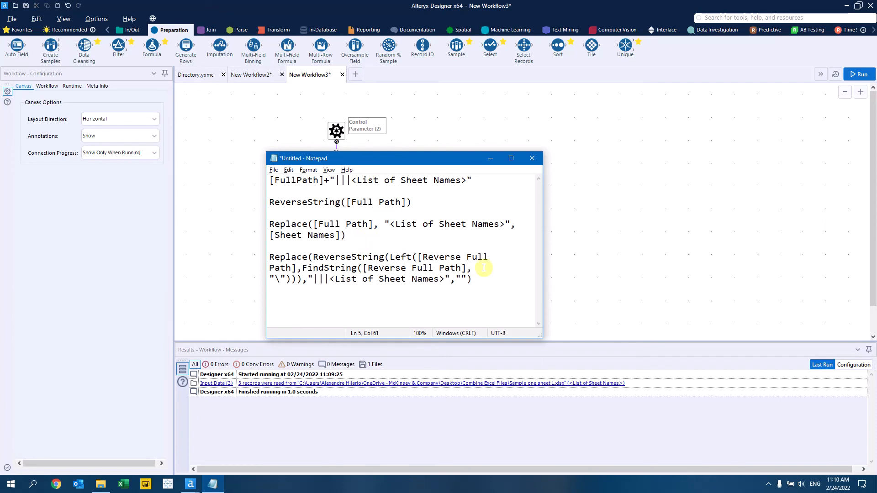
{"action": "left_click_drag", "start_coordinate": [479, 278], "coordinate": [208, 251]}
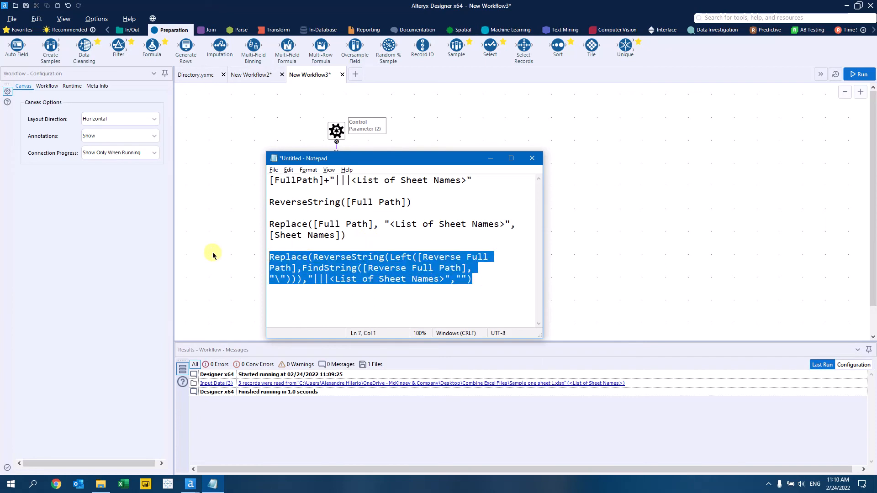
{"action": "left_click", "coordinate": [186, 215]}
{"action": "left_click", "coordinate": [473, 222]}
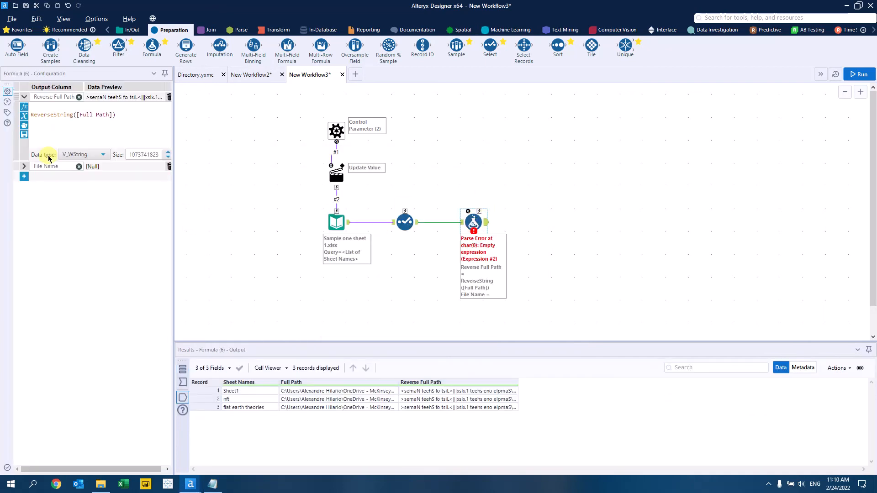
{"action": "left_click", "coordinate": [46, 199]}
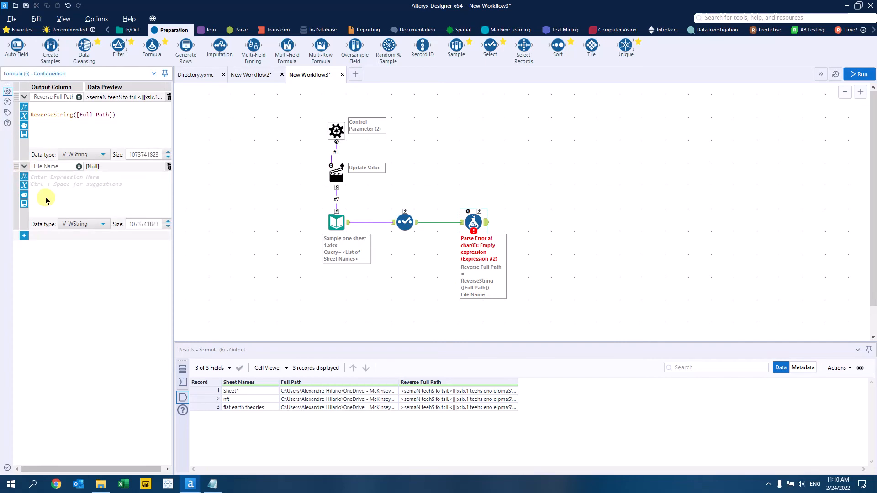
{"action": "type", "text": "Replace(ReverseString(Left([Reverse Full Path],FindString([Reverse Full Path],\"\\\"))),\"|||<List of Sheet Names>\",\"\")"}
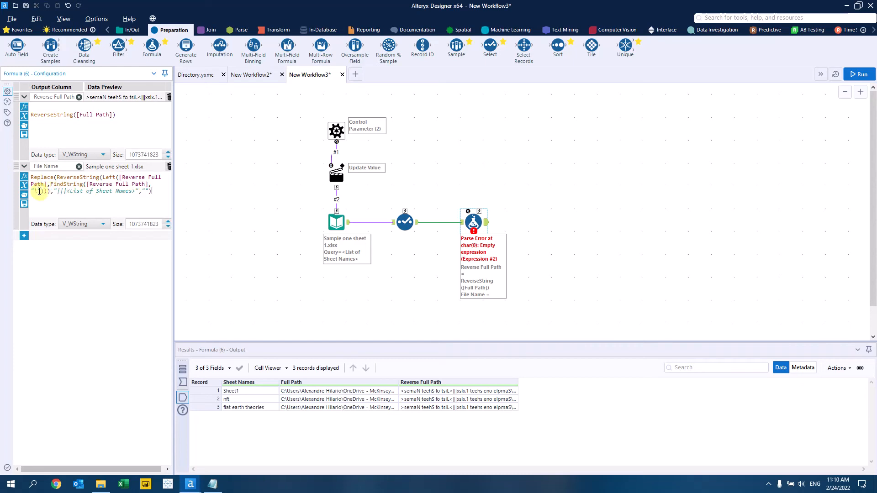
{"action": "left_click_drag", "start_coordinate": [37, 191], "coordinate": [33, 191]}
Run the workflow and examine the Reverse Full Path and File Name values in the Formula tool's output
{"action": "left_click", "coordinate": [858, 74]}
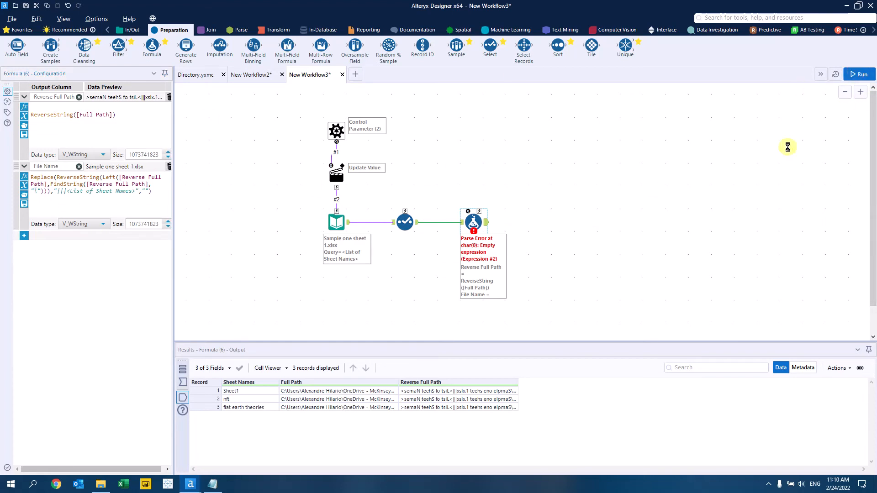
{"action": "left_click", "coordinate": [470, 280]}
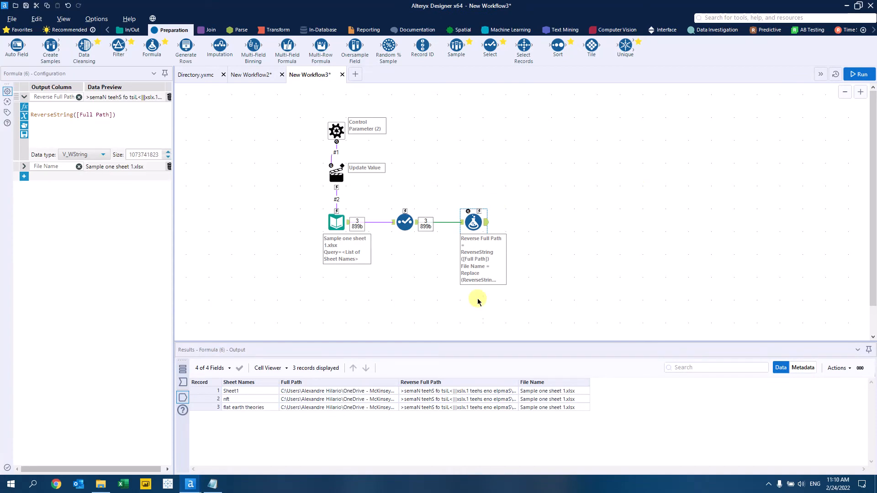
{"action": "left_click", "coordinate": [540, 400]}
{"action": "left_click_drag", "start_coordinate": [518, 381], "coordinate": [823, 382]}
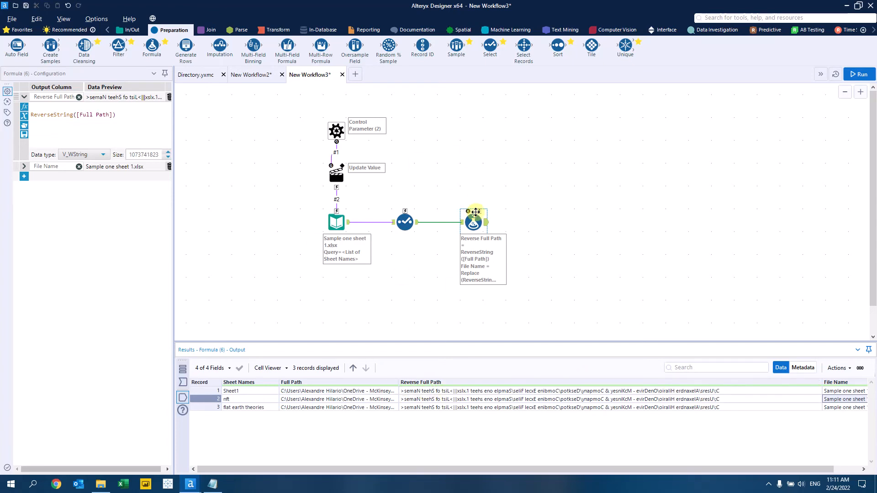
{"action": "scroll", "coordinate": [777, 468], "scroll_direction": "right", "scroll_amount": 2}
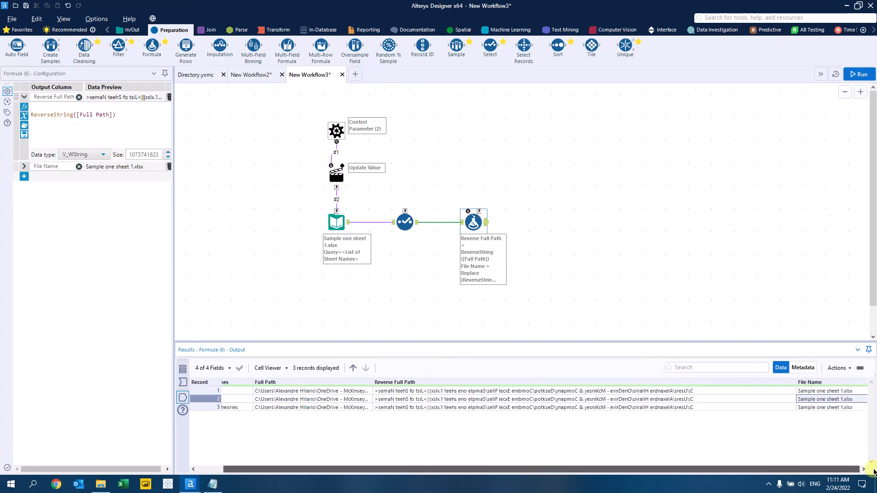
Connect a Select tool after the Formula tool and exclude the Reverse Full Path field from it
{"action": "left_click_drag", "start_coordinate": [490, 46], "coordinate": [536, 225]}
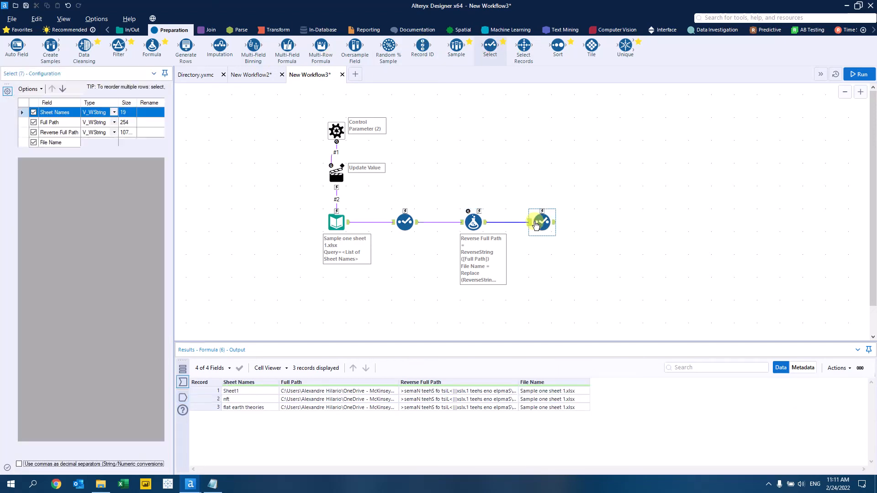
{"action": "left_click", "coordinate": [34, 132]}
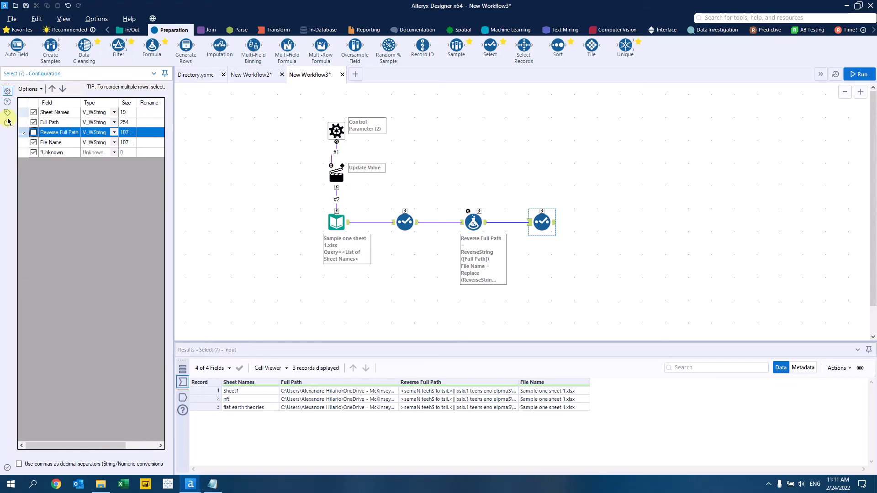
Move Sheet Names below File Name in the Select tool's field order and run the workflow
{"action": "left_click", "coordinate": [26, 113]}
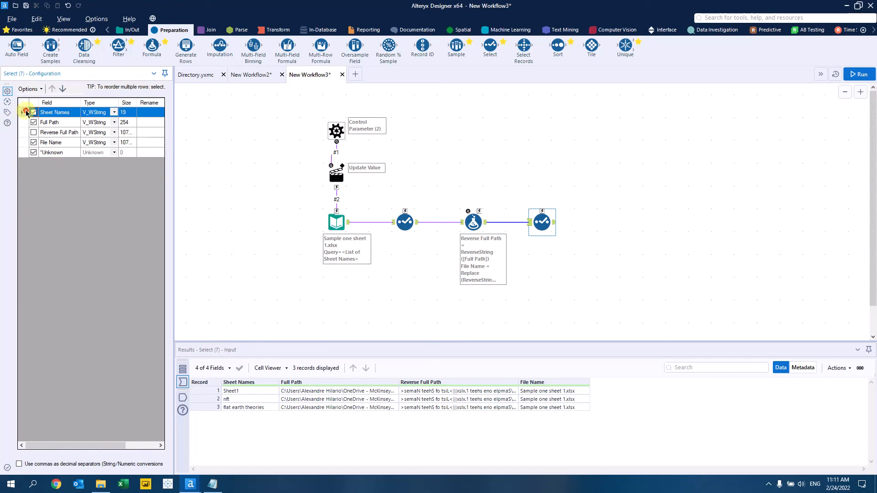
{"action": "left_click", "coordinate": [63, 89]}
{"action": "left_click", "coordinate": [63, 89]}
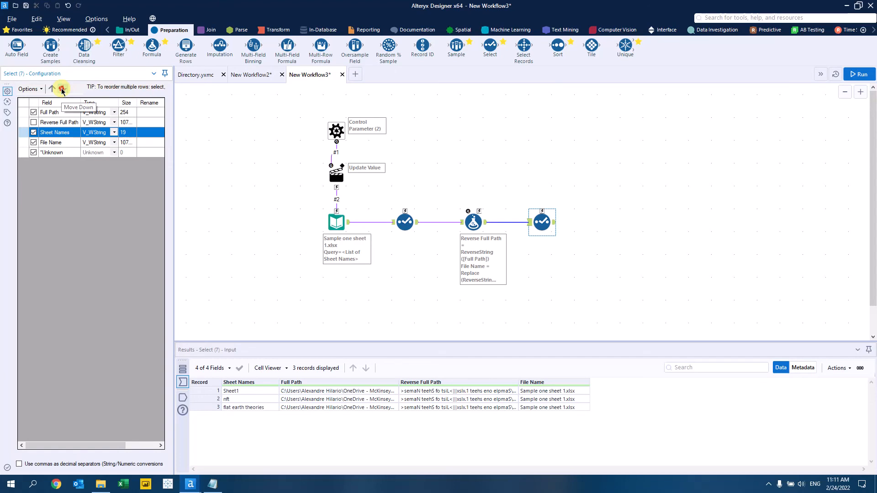
{"action": "left_click", "coordinate": [62, 90]}
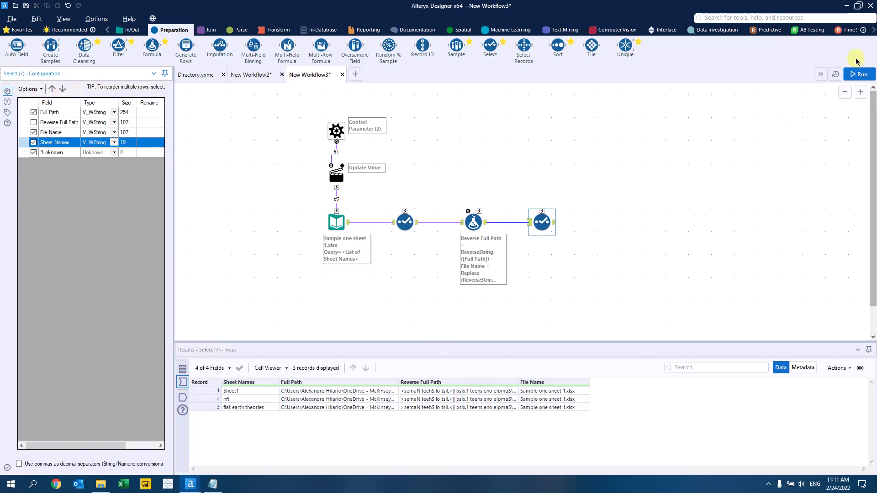
{"action": "left_click", "coordinate": [857, 75]}
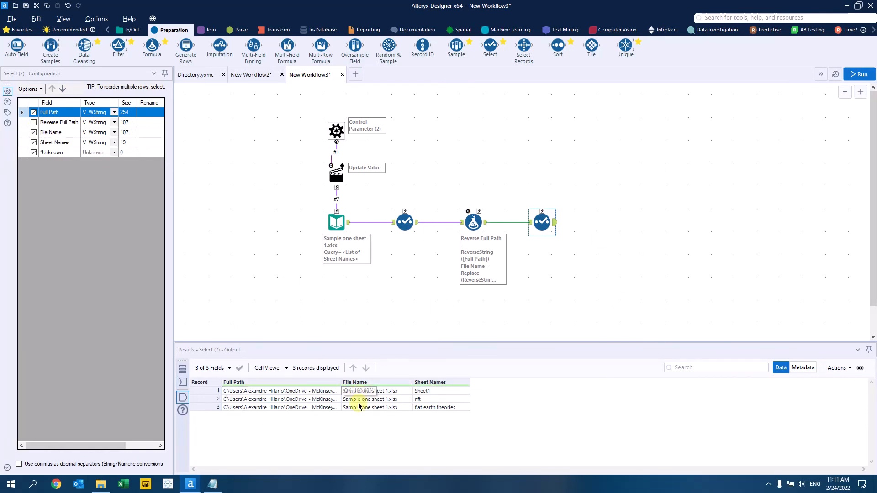
Connect a Macro Output with anchor abbreviation o after the last Select tool
{"action": "left_click", "coordinate": [633, 229]}
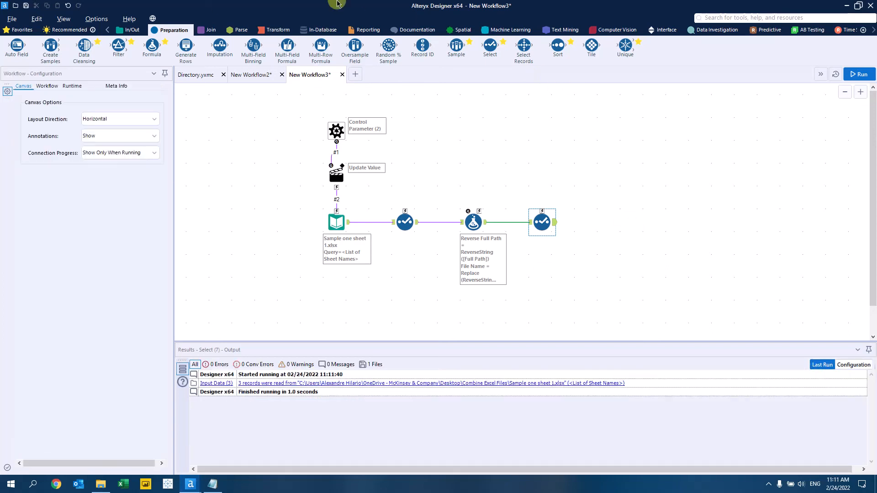
{"action": "left_click", "coordinate": [665, 30]}
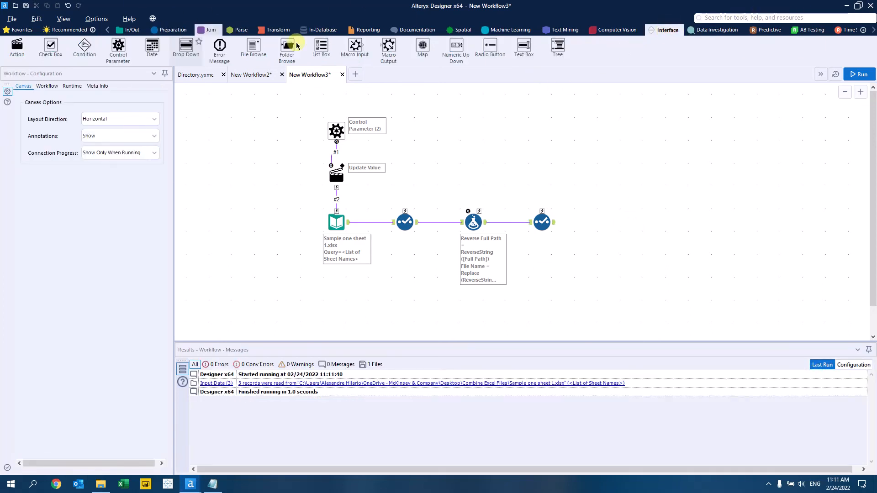
{"action": "left_click_drag", "start_coordinate": [388, 48], "coordinate": [598, 224]}
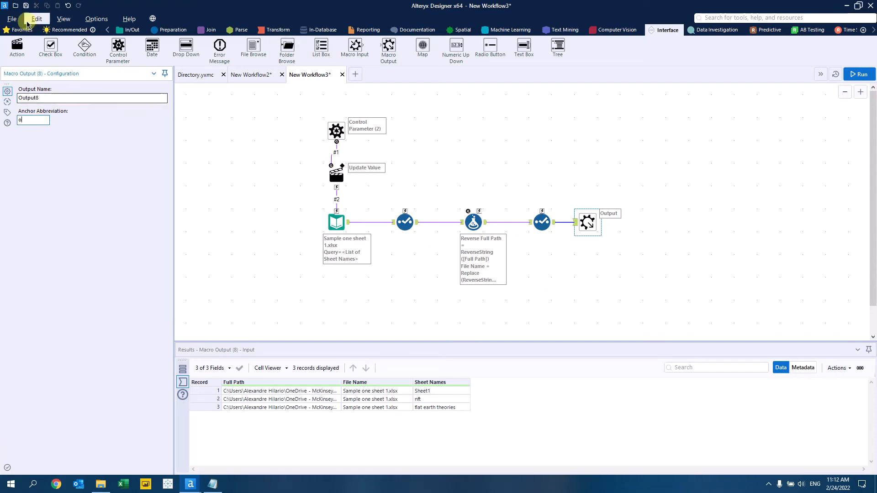
Save New Workflow3 as a macro named Mapping Table Macro in New folder
{"action": "left_click", "coordinate": [11, 18]}
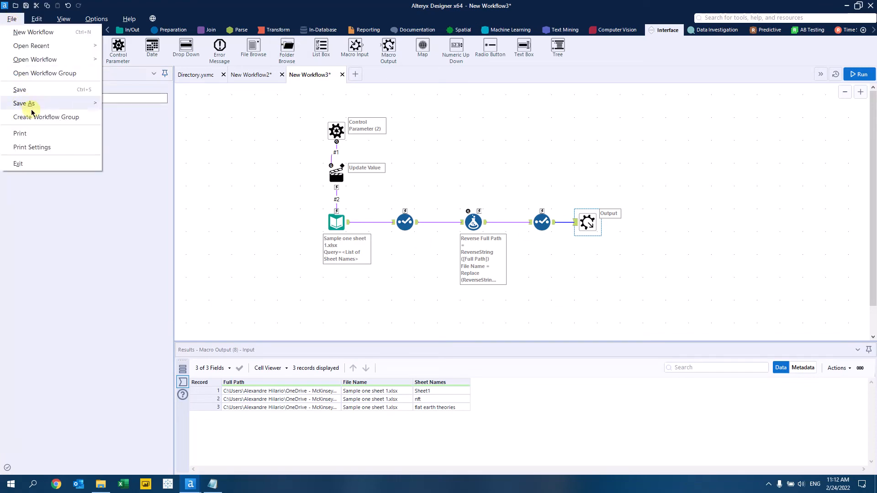
{"action": "left_click", "coordinate": [30, 107]}
{"action": "left_click", "coordinate": [138, 108]}
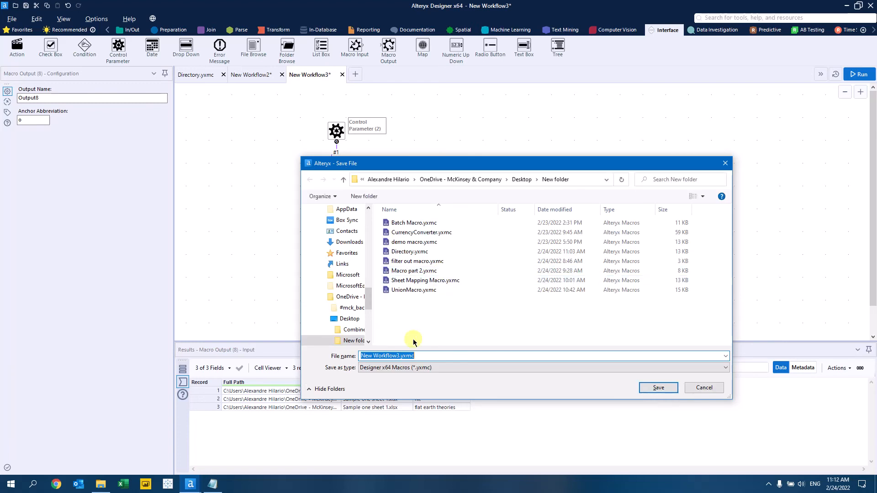
{"action": "type", "text": "Mapping"}
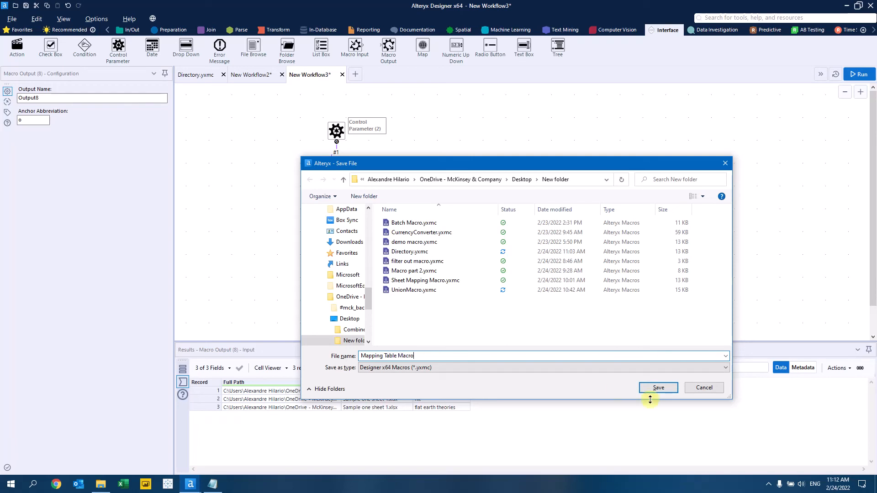
{"action": "type", "text": "Table Macro"}
{"action": "left_click", "coordinate": [658, 388]}
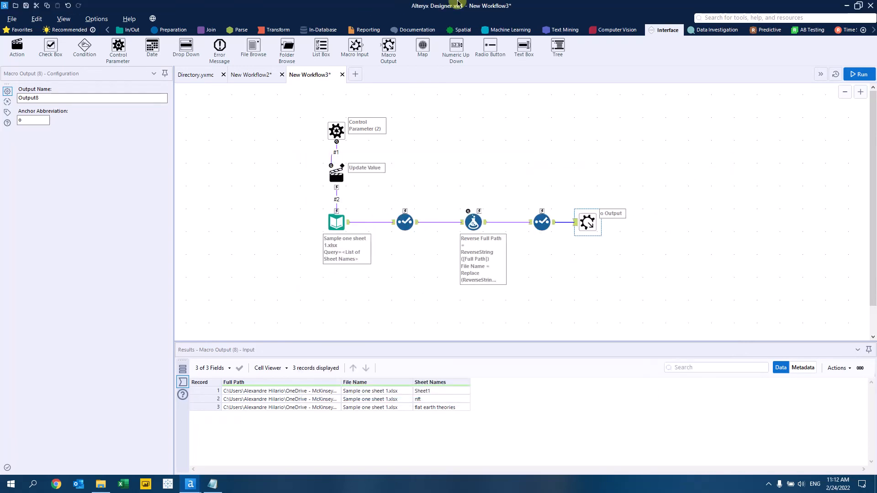
Insert the Mapping Table Macro into New Workflow2, connected to the Directory macro's output
{"action": "left_click", "coordinate": [270, 76]}
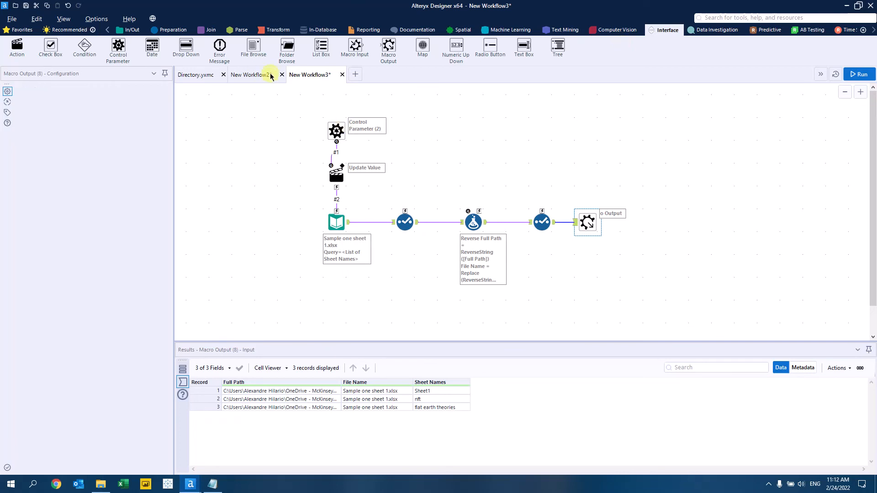
{"action": "left_click", "coordinate": [246, 76]}
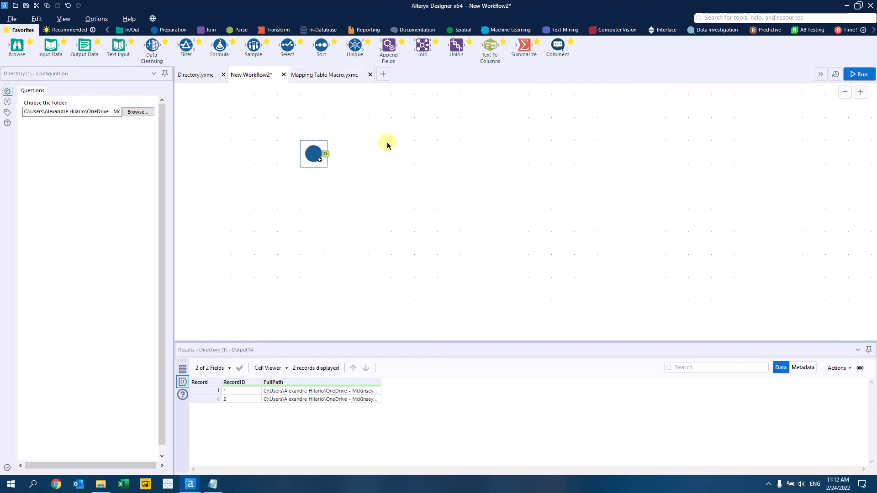
{"action": "right_click", "coordinate": [373, 152]}
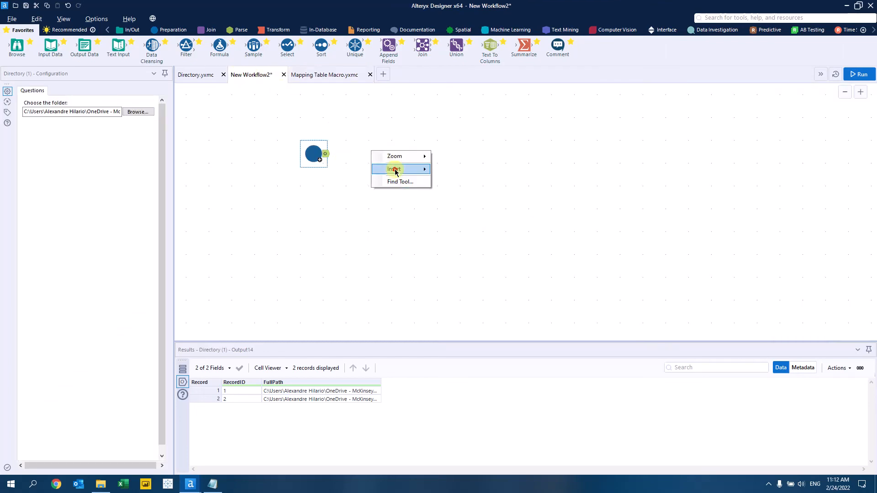
{"action": "mouse_move", "coordinate": [396, 171]}
{"action": "mouse_move", "coordinate": [499, 471]}
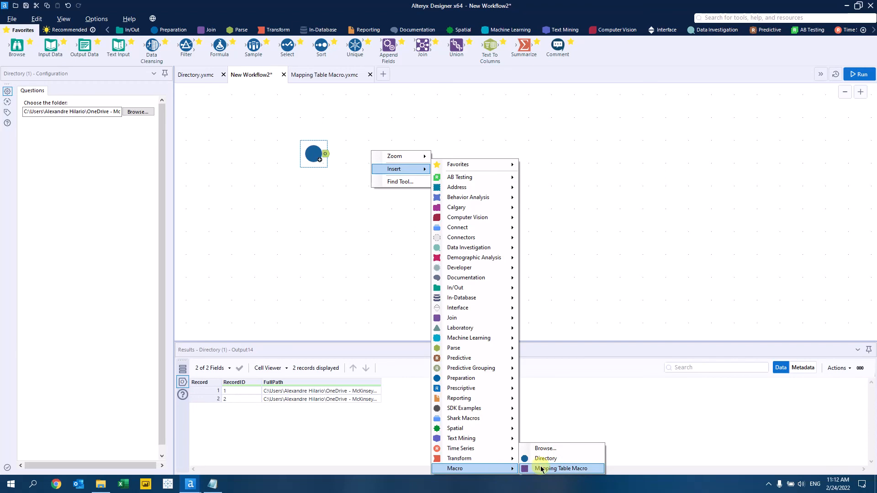
{"action": "left_click", "coordinate": [539, 470]}
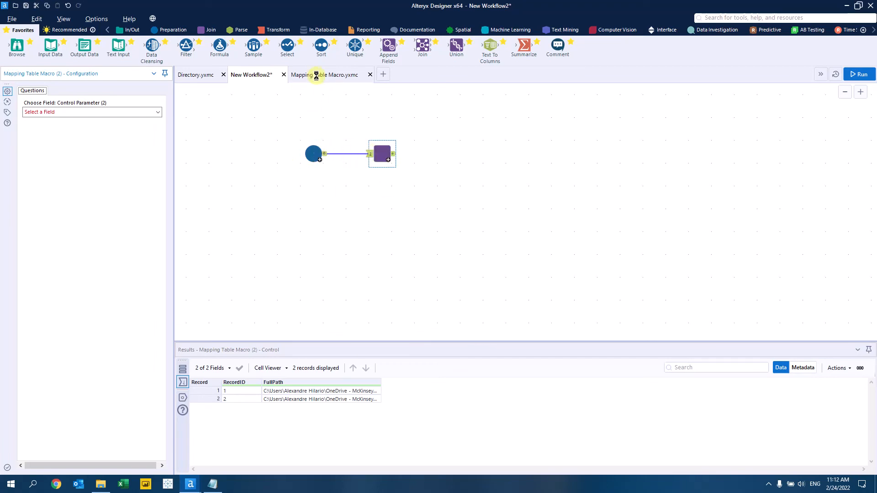
Map the Mapping Table Macro's Control Parameter (2) to the FullPath field
{"action": "left_click", "coordinate": [316, 76]}
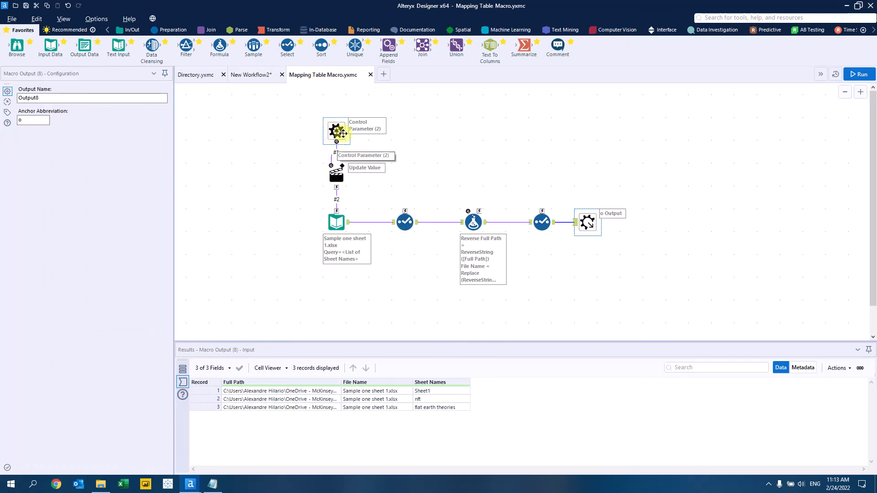
{"action": "left_click", "coordinate": [252, 75]}
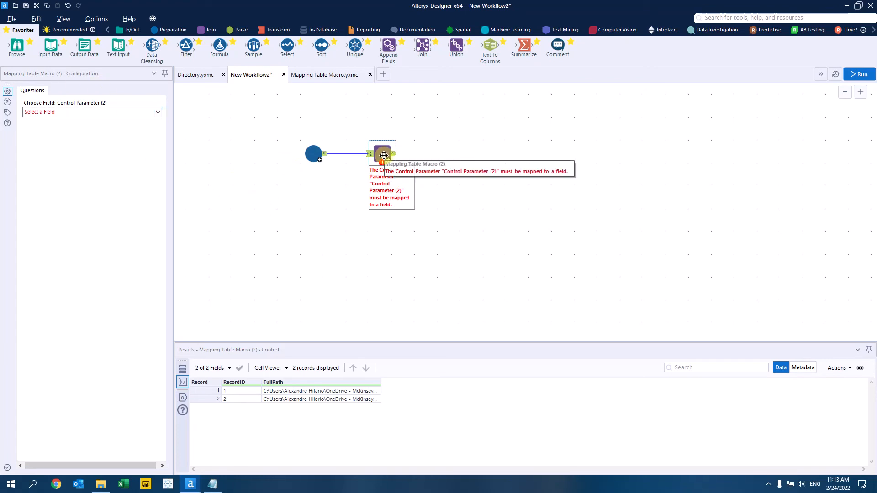
{"action": "left_click", "coordinate": [158, 112]}
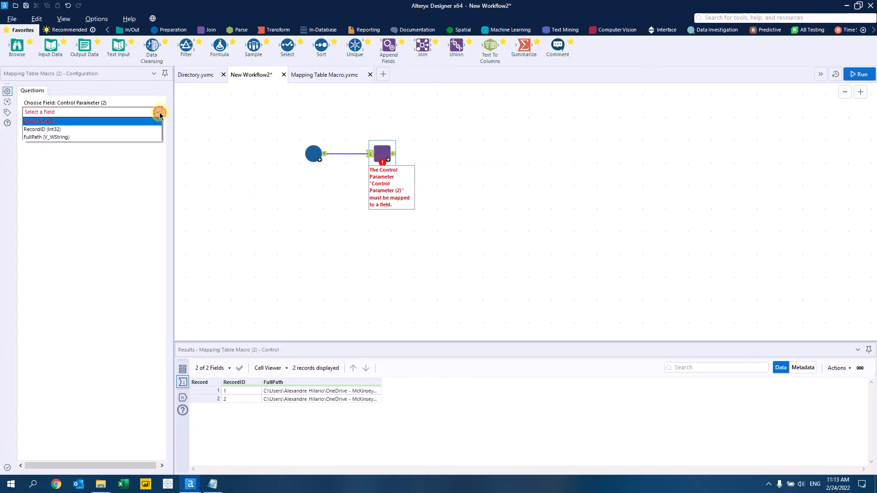
{"action": "left_click", "coordinate": [71, 138]}
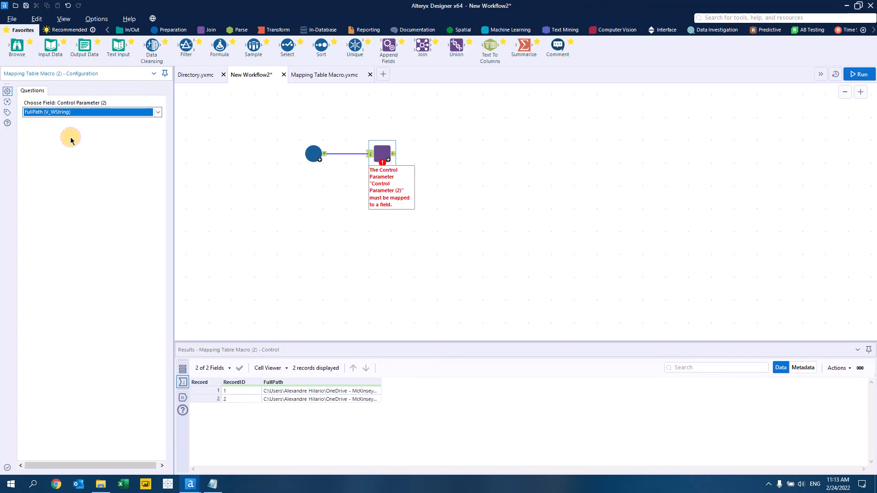
Add a Browse tool to the Mapping Table Macro's output and run the workflow
{"action": "left_click", "coordinate": [615, 141]}
{"action": "left_click", "coordinate": [868, 75]}
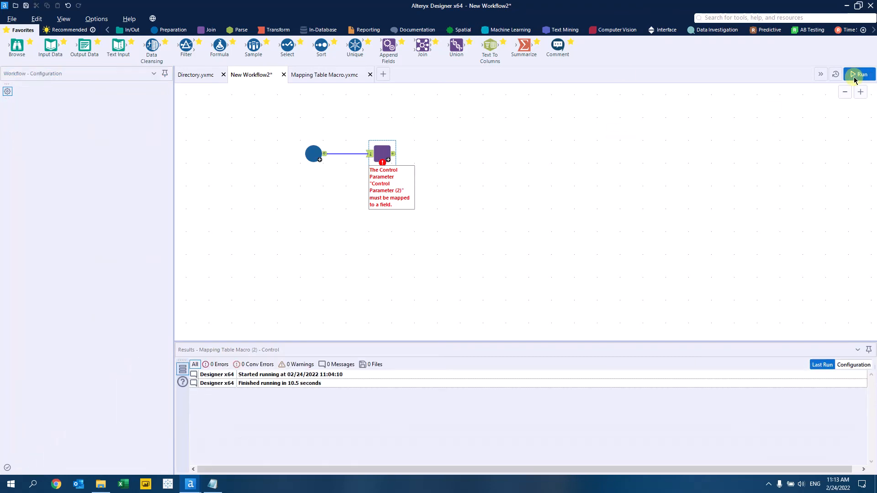
{"action": "left_click", "coordinate": [407, 147]}
{"action": "left_click", "coordinate": [382, 153]}
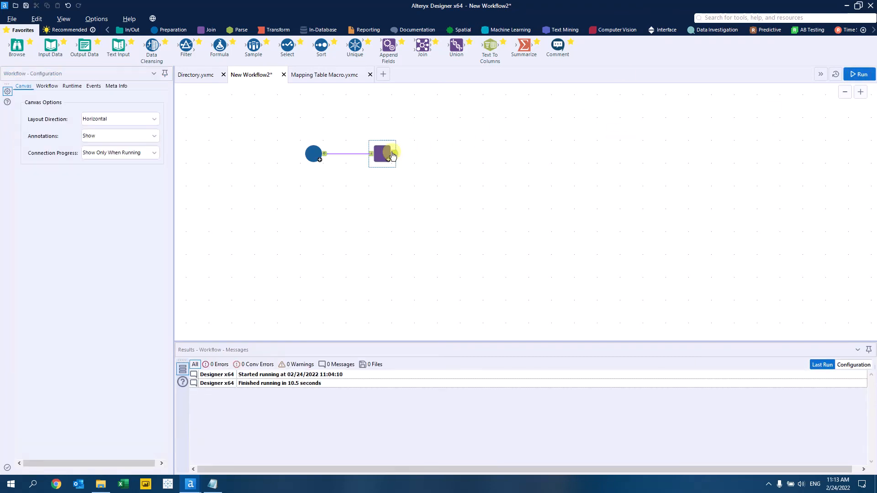
{"action": "right_click", "coordinate": [393, 152]}
{"action": "left_click", "coordinate": [417, 285]}
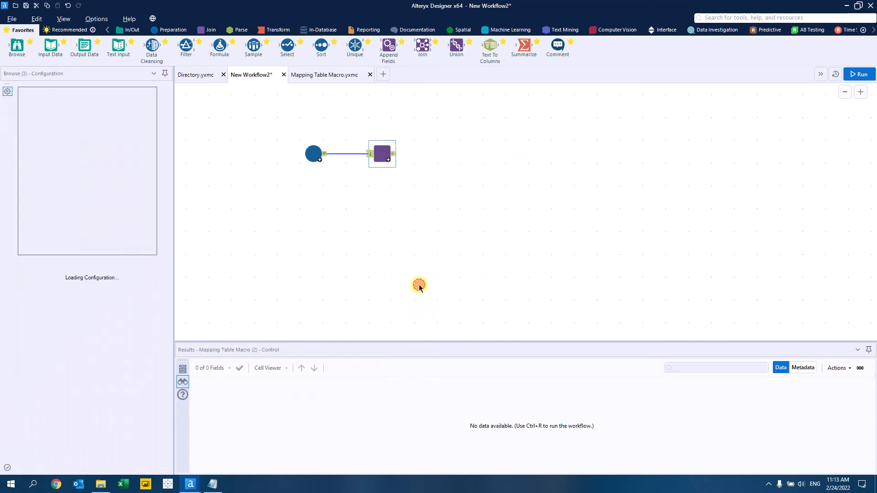
{"action": "left_click", "coordinate": [859, 75]}
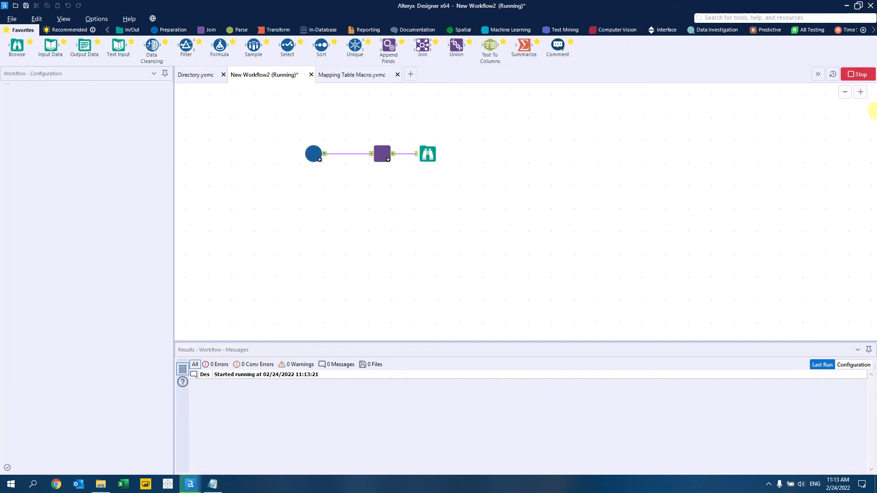
Review the Directory macro's folder, the Mapping Table Macro's input, and the file and sheet names listed in the Browse results
{"action": "left_click", "coordinate": [304, 146]}
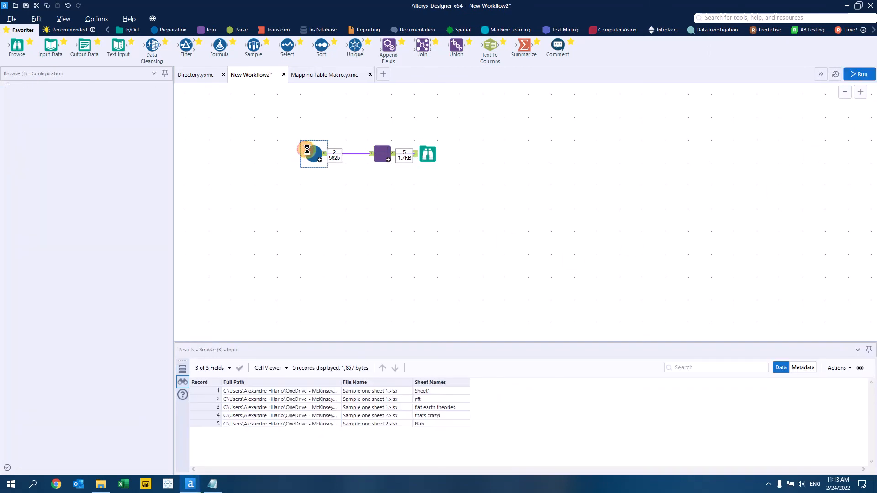
{"action": "left_click_drag", "start_coordinate": [74, 112], "coordinate": [168, 134]}
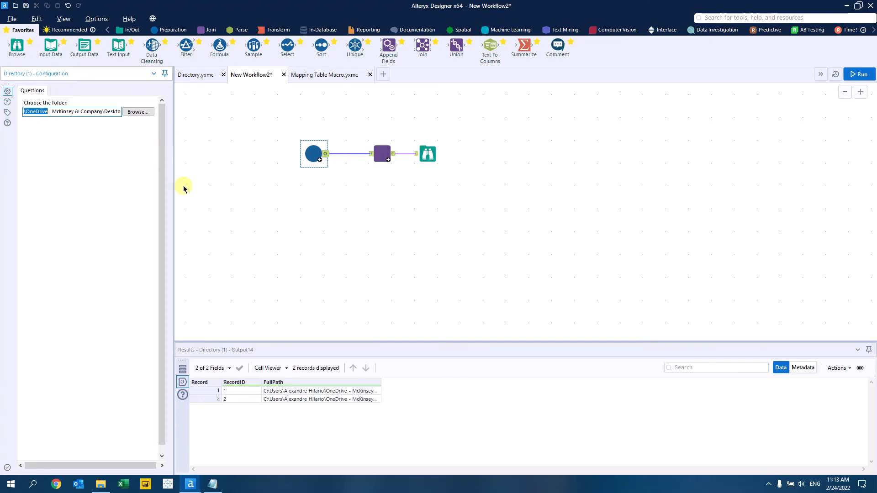
{"action": "left_click", "coordinate": [249, 206]}
{"action": "left_click", "coordinate": [385, 151]}
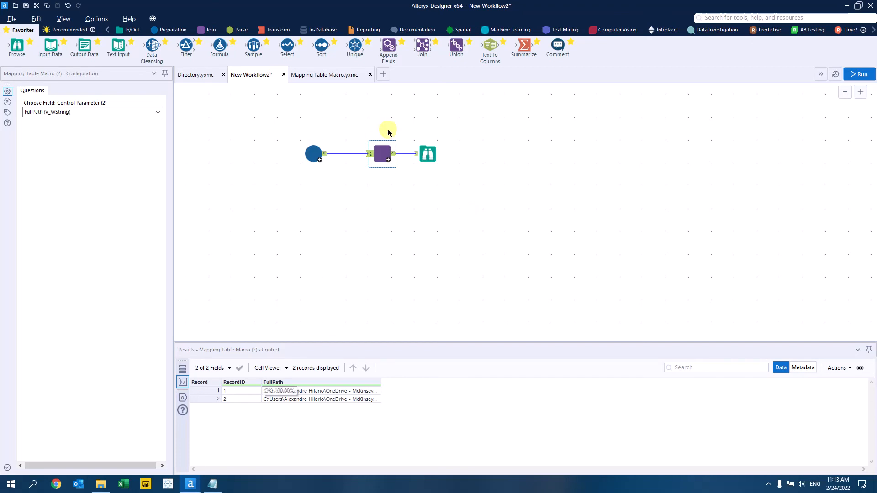
{"action": "left_click", "coordinate": [422, 152]}
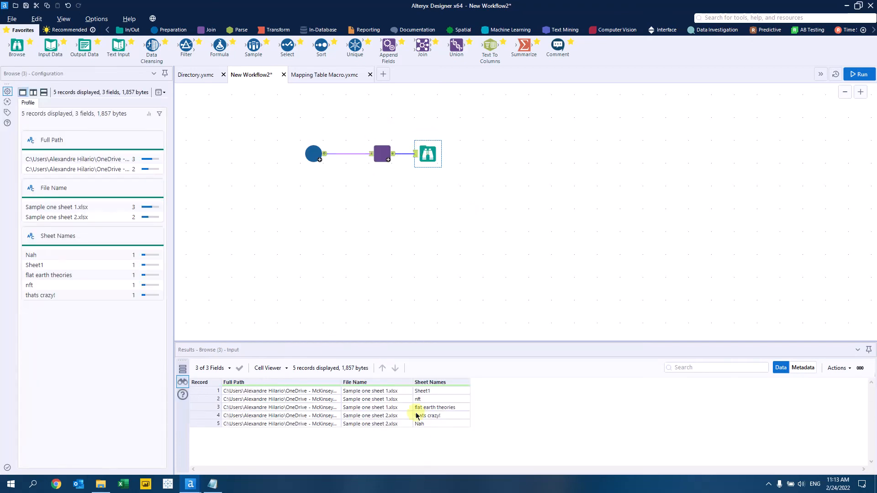
{"action": "left_click_drag", "start_coordinate": [292, 395], "coordinate": [473, 414]}
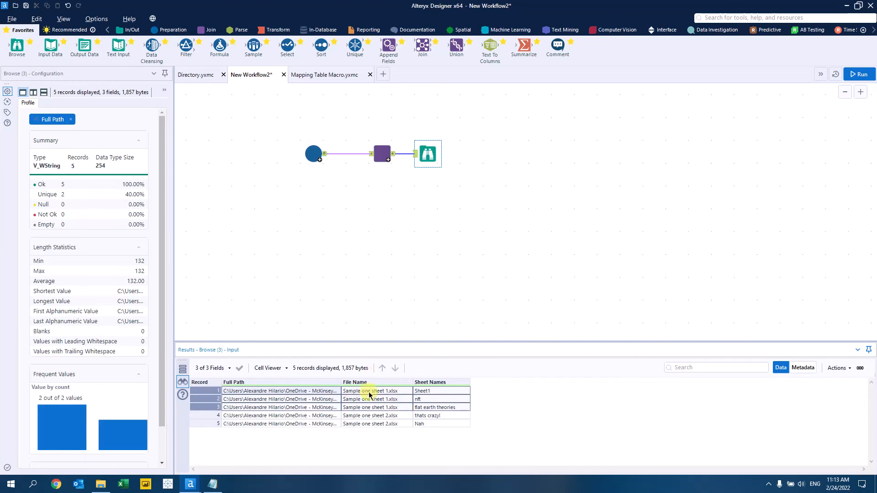
{"action": "left_click_drag", "start_coordinate": [421, 392], "coordinate": [383, 426]}
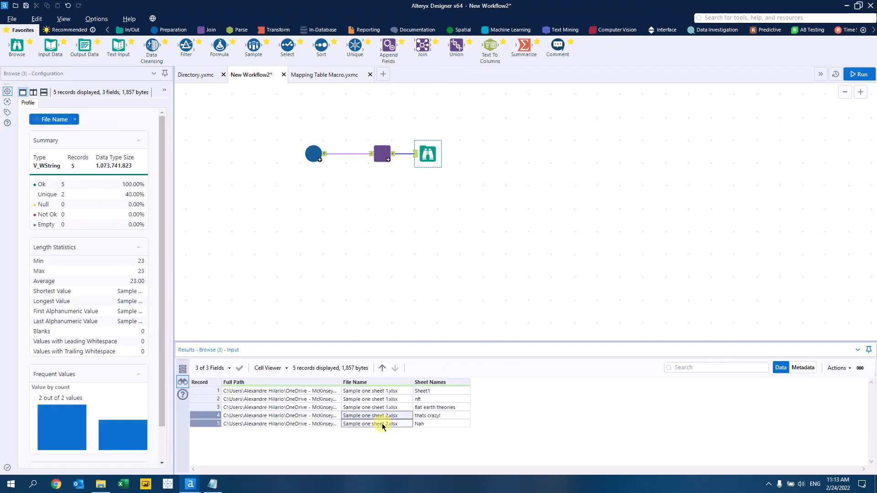
{"action": "left_click_drag", "start_coordinate": [442, 420], "coordinate": [441, 428]}
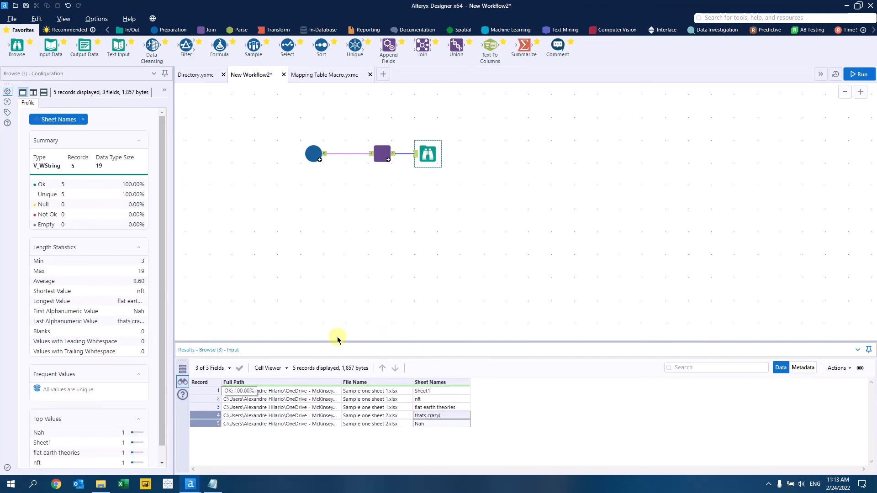
Delete the Browse tool attached to the Mapping Table Macro's output
{"action": "left_click", "coordinate": [378, 270]}
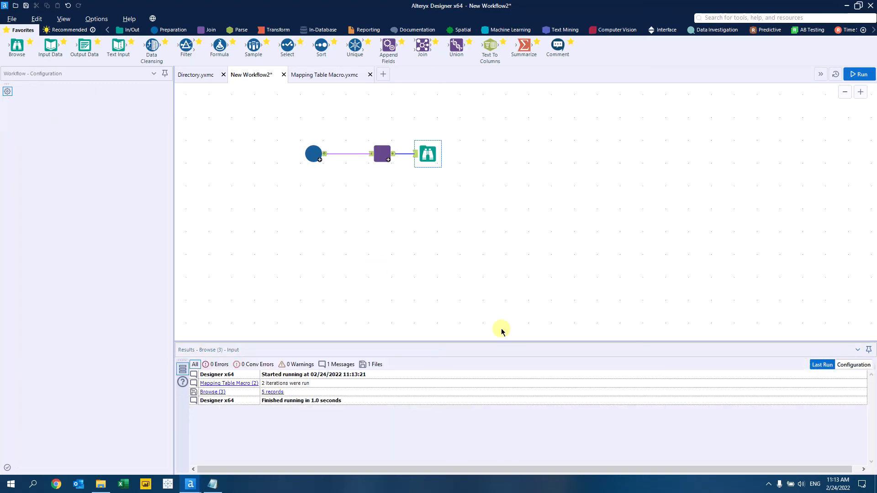
{"action": "left_click", "coordinate": [425, 151]}
{"action": "right_click", "coordinate": [426, 150]}
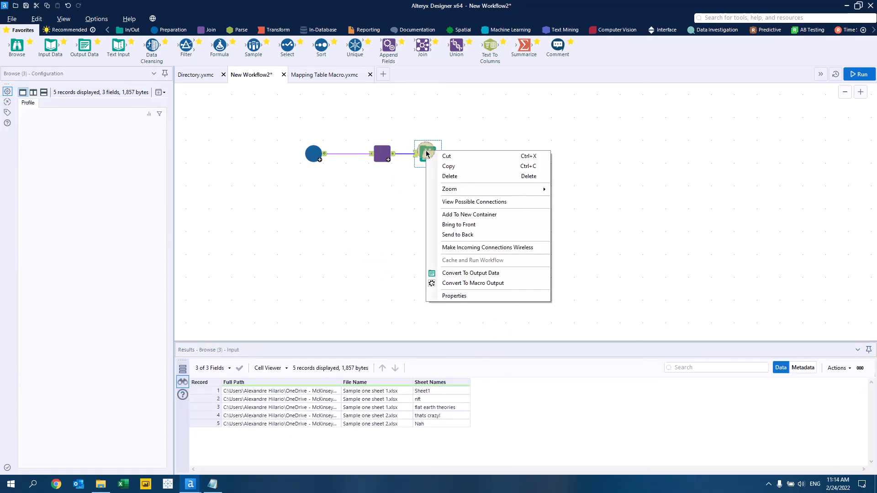
{"action": "left_click", "coordinate": [454, 177]}
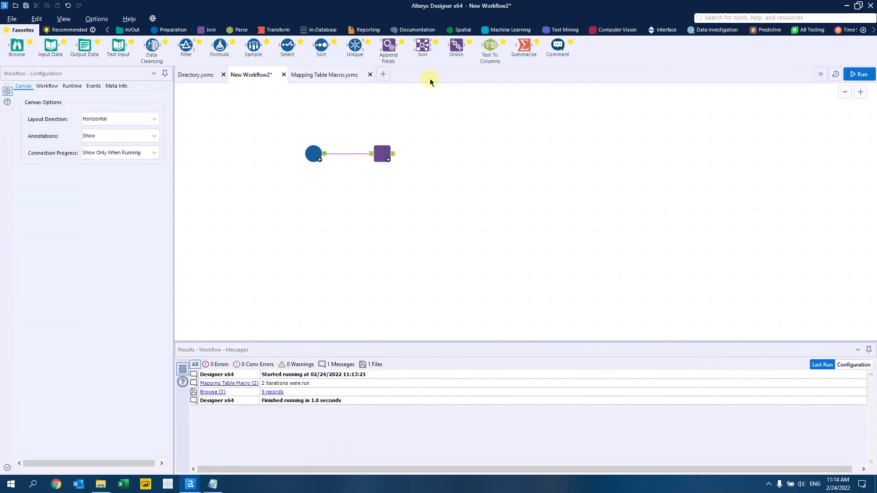
Add a Select Records tool connected to the Mapping Table Macro's output
{"action": "left_click", "coordinate": [177, 32]}
{"action": "left_click_drag", "start_coordinate": [527, 55], "coordinate": [448, 153]}
{"action": "left_click", "coordinate": [96, 172]}
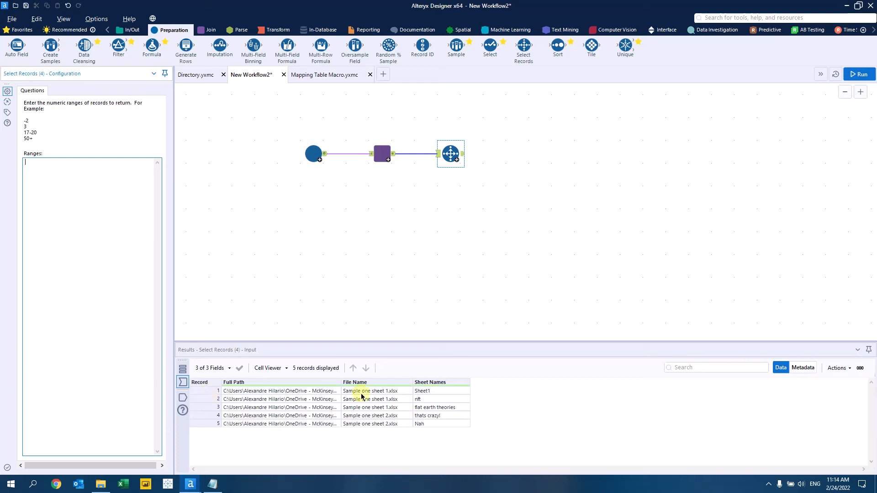
Set the Select Records ranges to 1 and 4-5, keeping the records for Sheet1, thats crazy! and Nah
{"action": "left_click", "coordinate": [432, 394]}
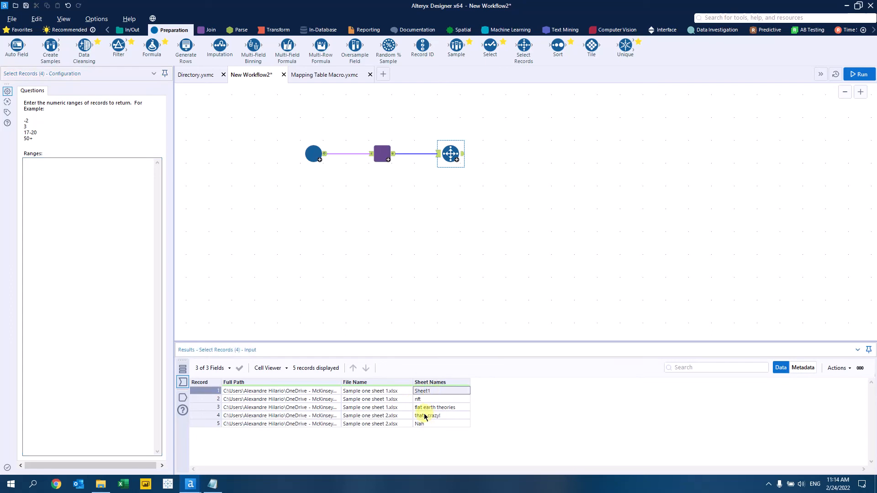
{"action": "left_click_drag", "start_coordinate": [424, 417], "coordinate": [423, 430]}
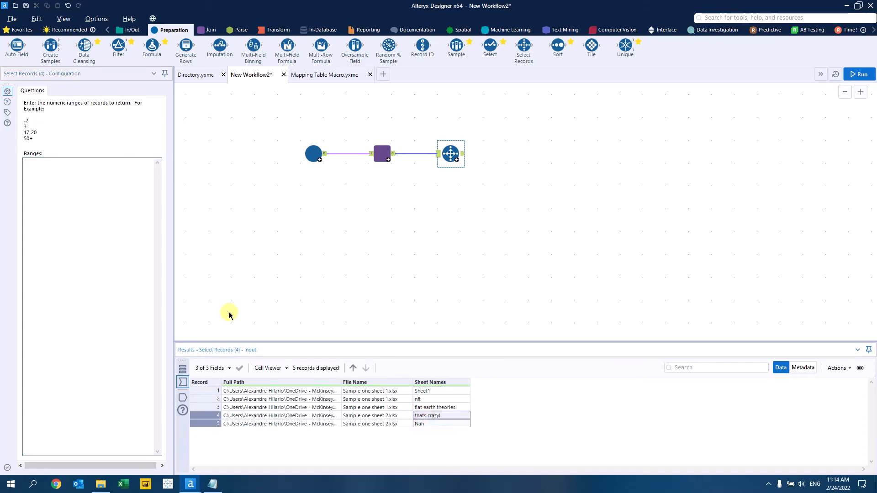
{"action": "left_click", "coordinate": [420, 392]}
{"action": "left_click_drag", "start_coordinate": [421, 417], "coordinate": [421, 424]}
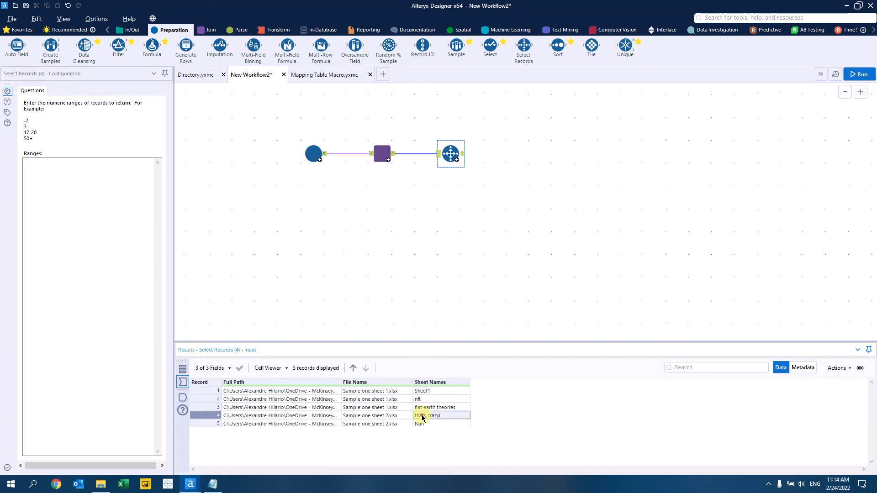
{"action": "left_click", "coordinate": [72, 184]}
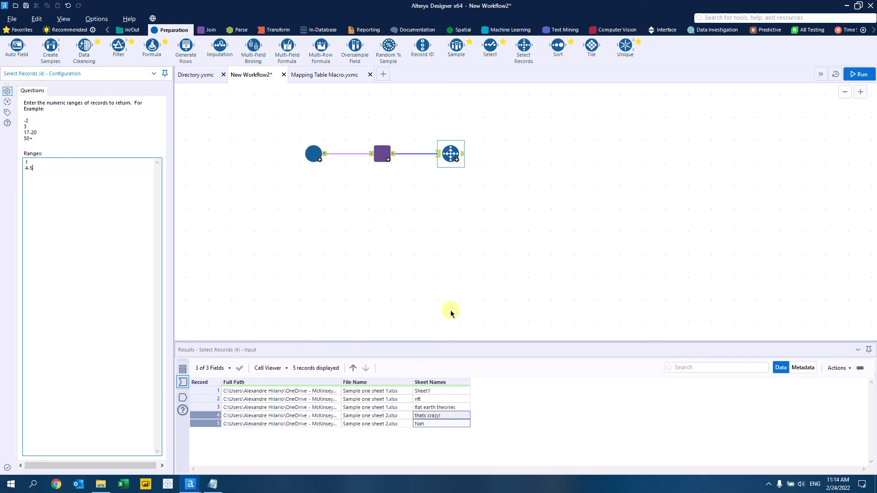
Run the workflow and examine the file and sheet names in the Select Records output
{"action": "left_click", "coordinate": [450, 251]}
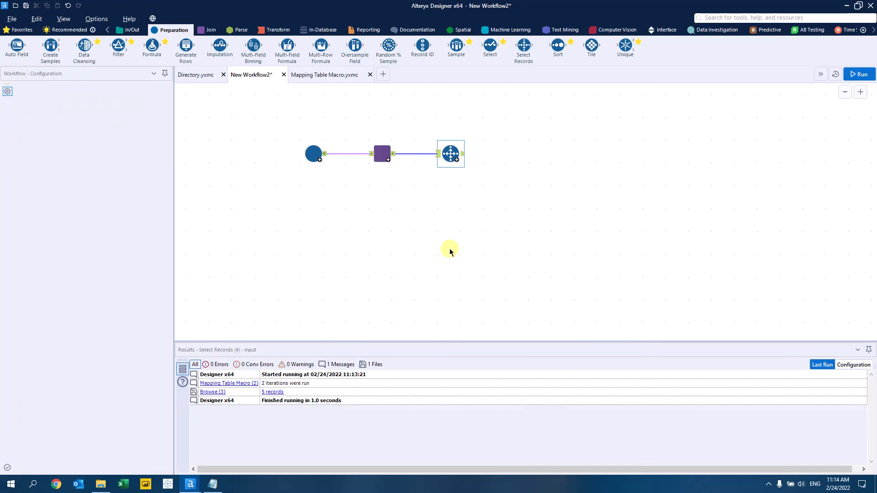
{"action": "left_click", "coordinate": [867, 76]}
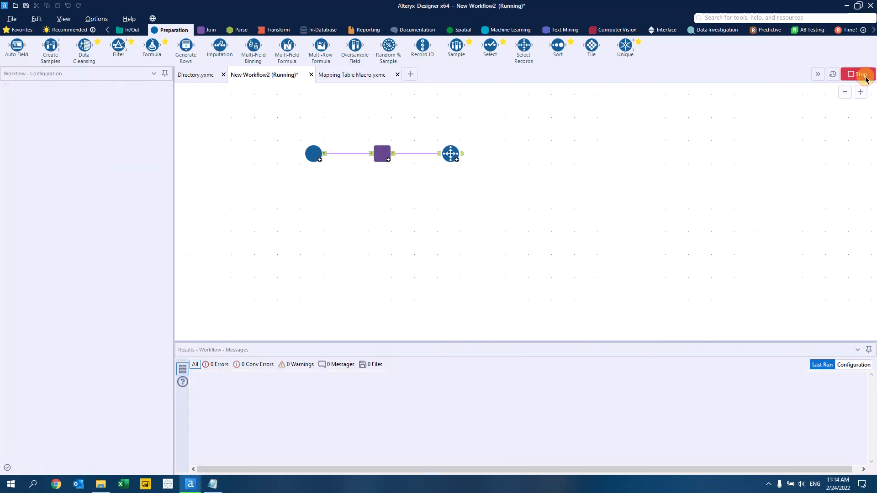
{"action": "left_click", "coordinate": [463, 158]}
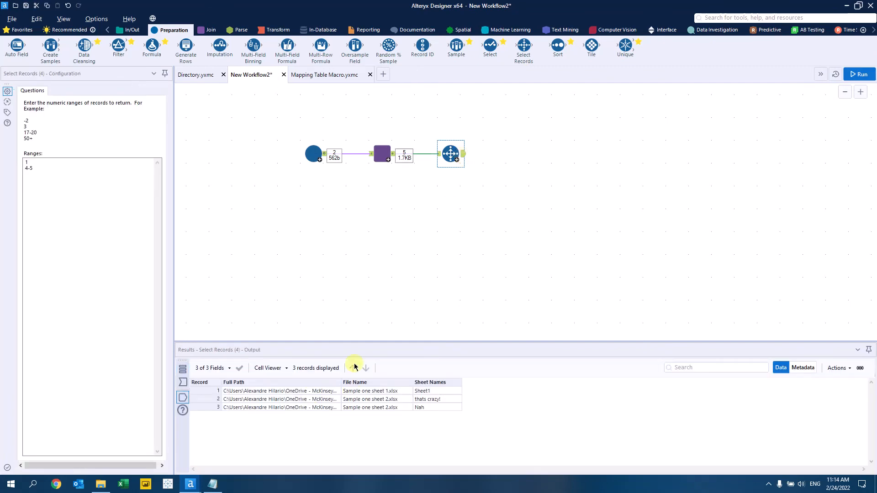
{"action": "left_click_drag", "start_coordinate": [336, 415], "coordinate": [276, 410]}
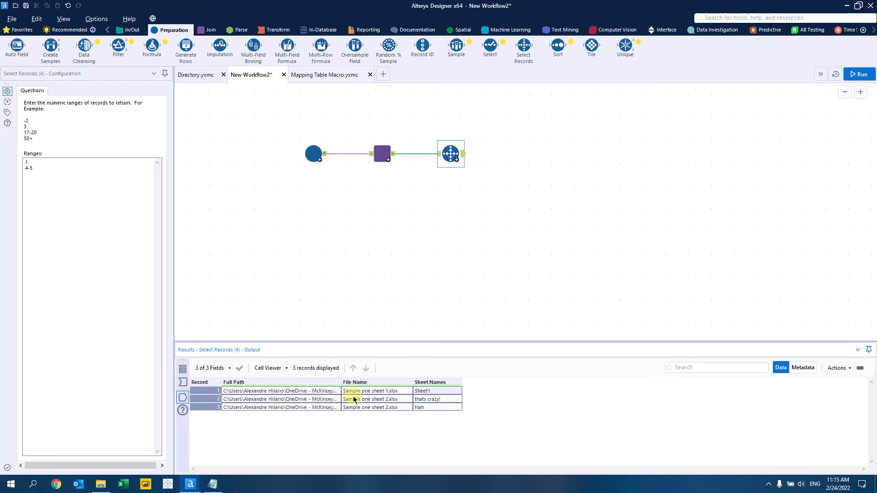
{"action": "left_click", "coordinate": [436, 245]}
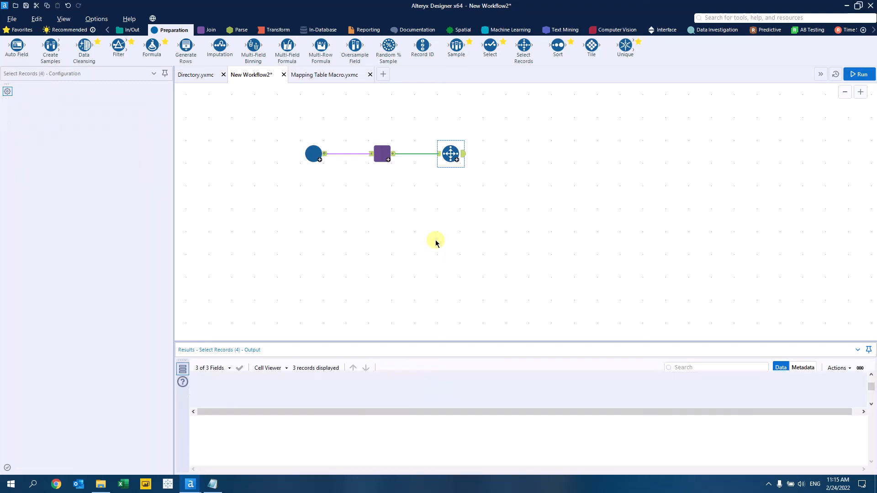
{"action": "left_click", "coordinate": [464, 155]}
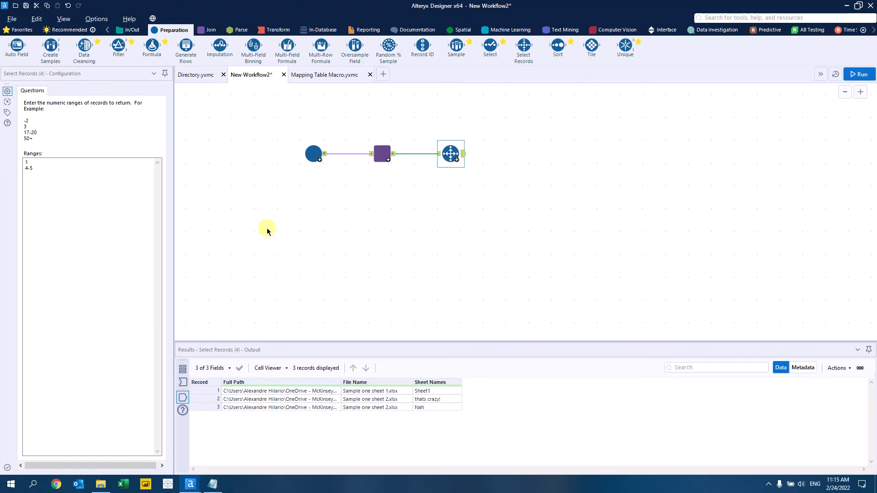
Create a new blank workflow and bring up the Interface tools for building the next macro
{"action": "left_click", "coordinate": [383, 76]}
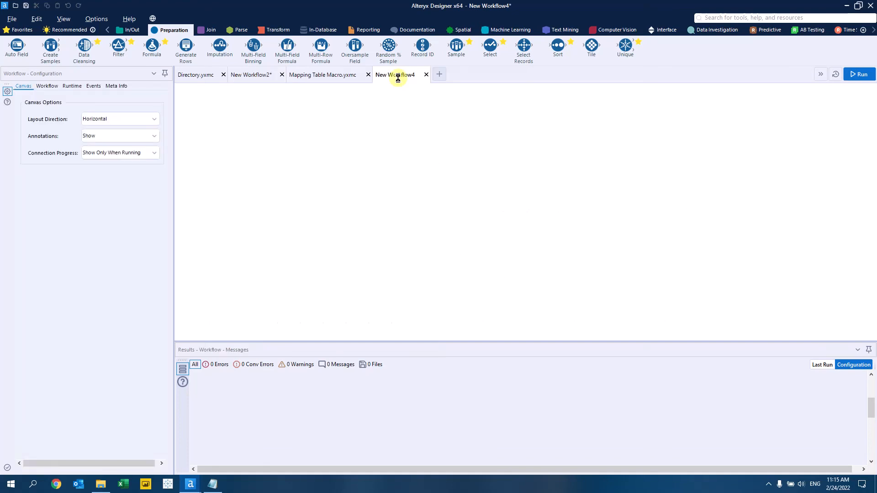
{"action": "key", "text": "alt+Tab"}
{"action": "left_click", "coordinate": [491, 158]}
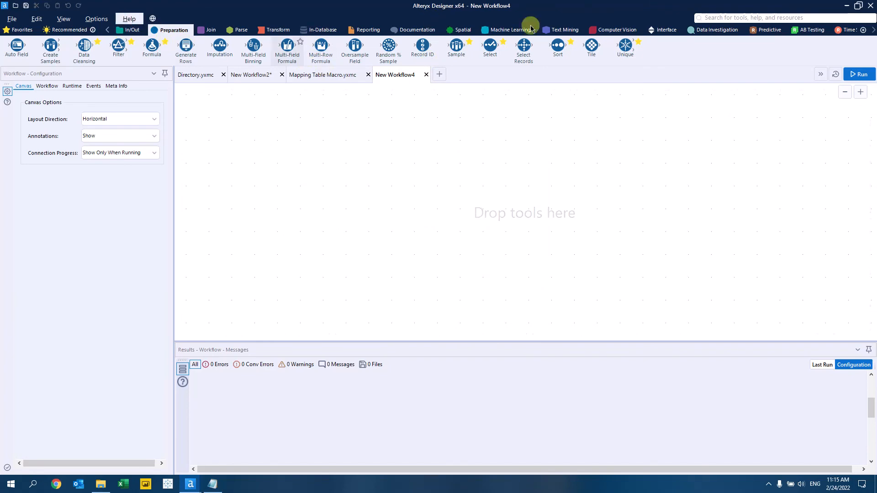
{"action": "left_click", "coordinate": [660, 30]}
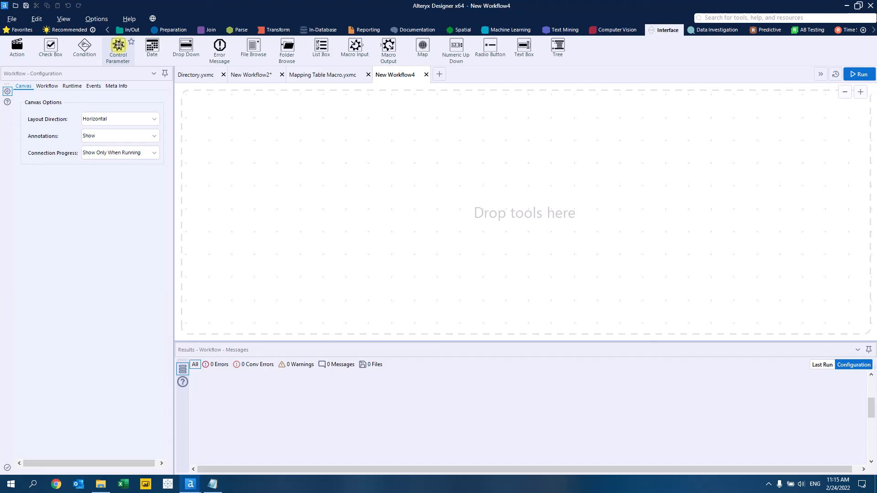
Examine the complete Full Path values against the Sheet Names in the Mapping Table Macro's output
{"action": "left_click", "coordinate": [326, 76]}
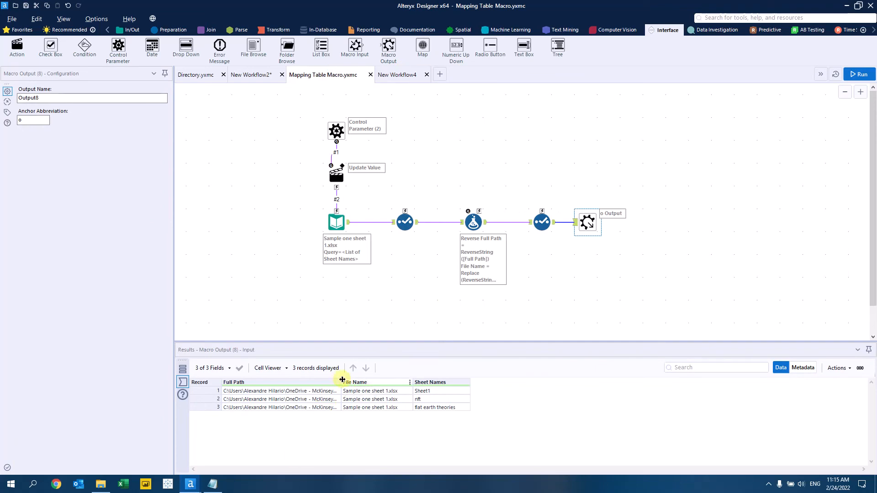
{"action": "left_click_drag", "start_coordinate": [347, 383], "coordinate": [608, 385]}
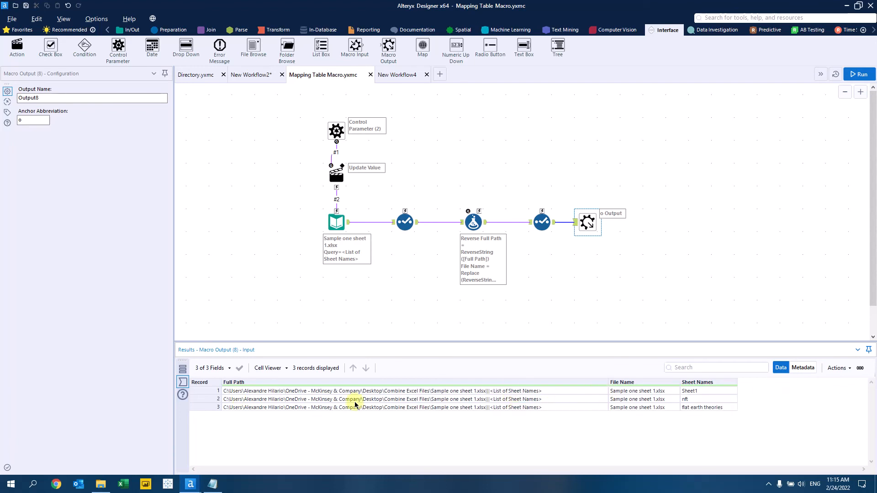
{"action": "left_click", "coordinate": [731, 391]}
{"action": "left_click", "coordinate": [513, 392]}
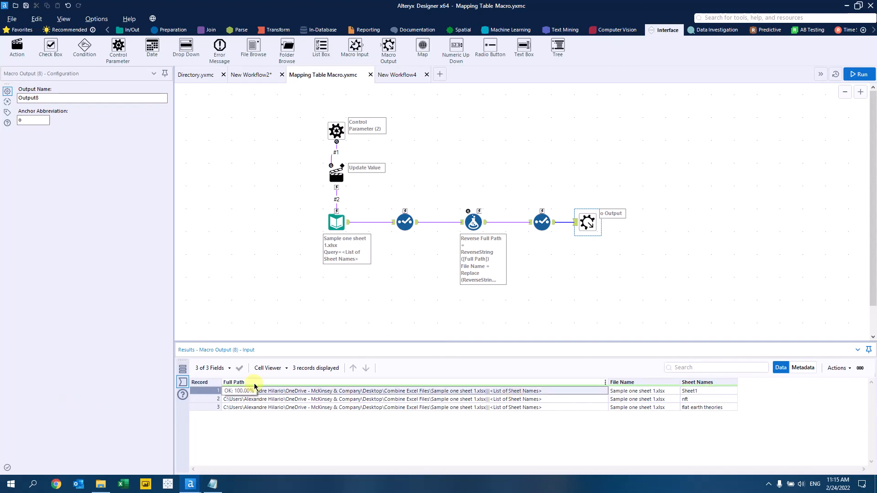
{"action": "left_click", "coordinate": [690, 392]}
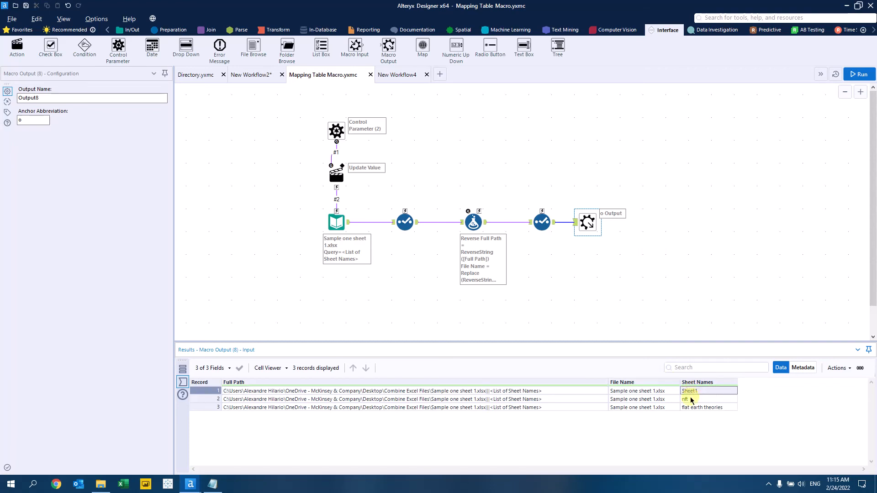
{"action": "left_click", "coordinate": [691, 400]}
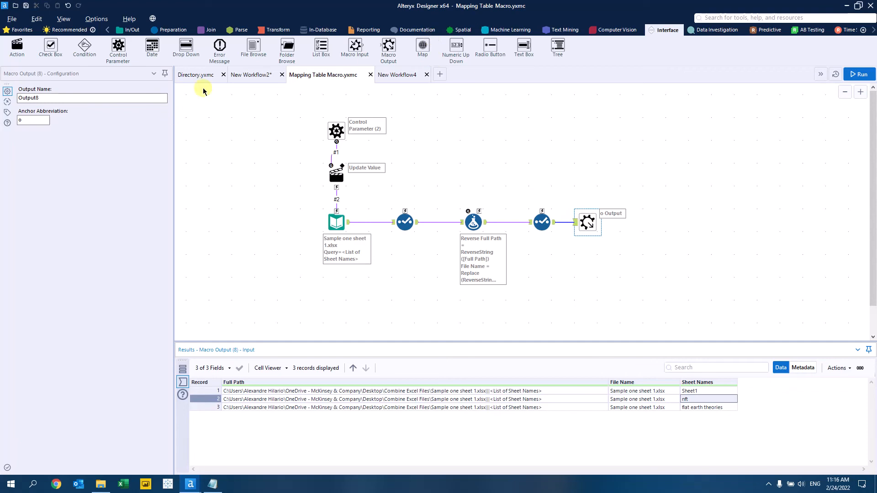
Add a Formula tool after Select Records in New Workflow2 and choose Full Path as its output column
{"action": "left_click", "coordinate": [254, 76]}
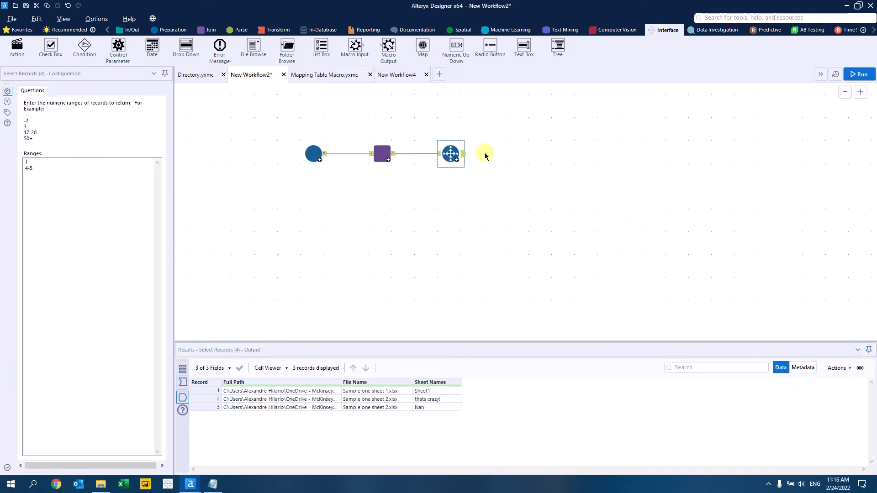
{"action": "left_click", "coordinate": [468, 157]}
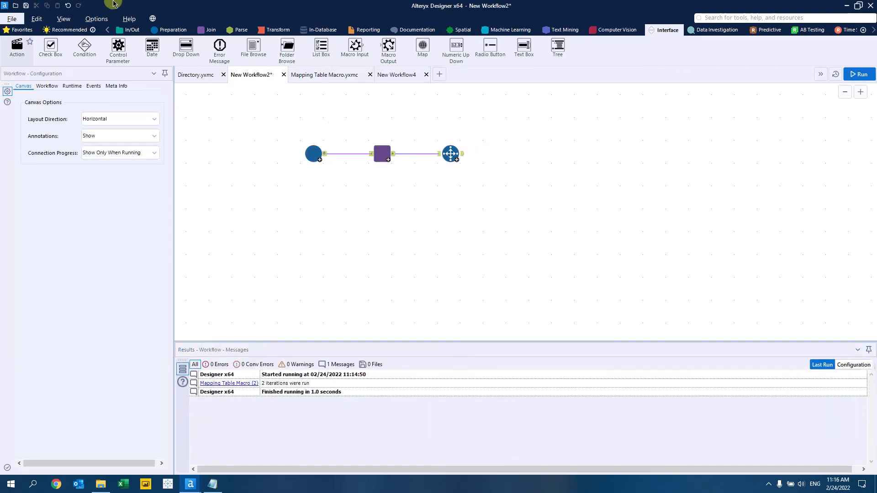
{"action": "left_click", "coordinate": [169, 29]}
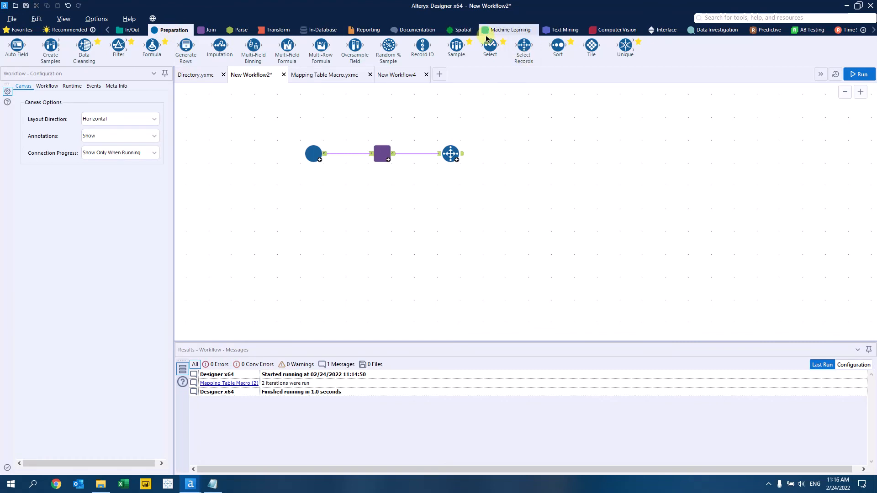
{"action": "left_click_drag", "start_coordinate": [152, 46], "coordinate": [510, 148]}
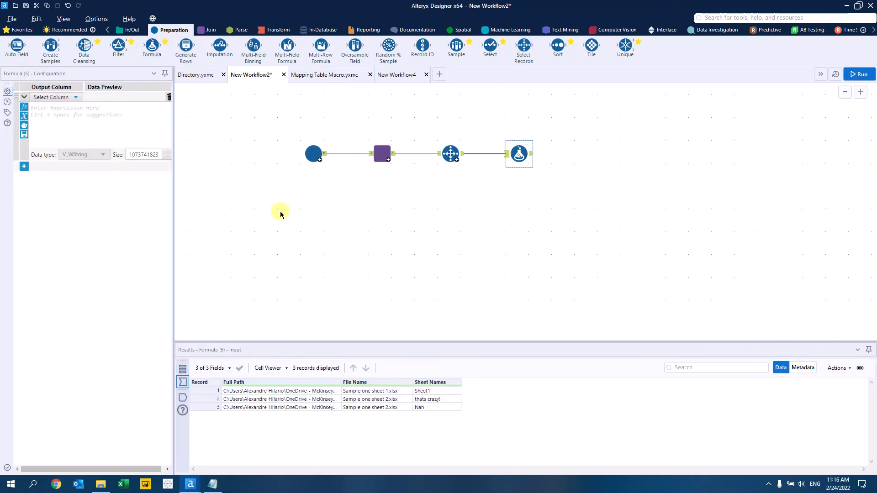
{"action": "left_click", "coordinate": [76, 97]}
{"action": "left_click", "coordinate": [59, 117]}
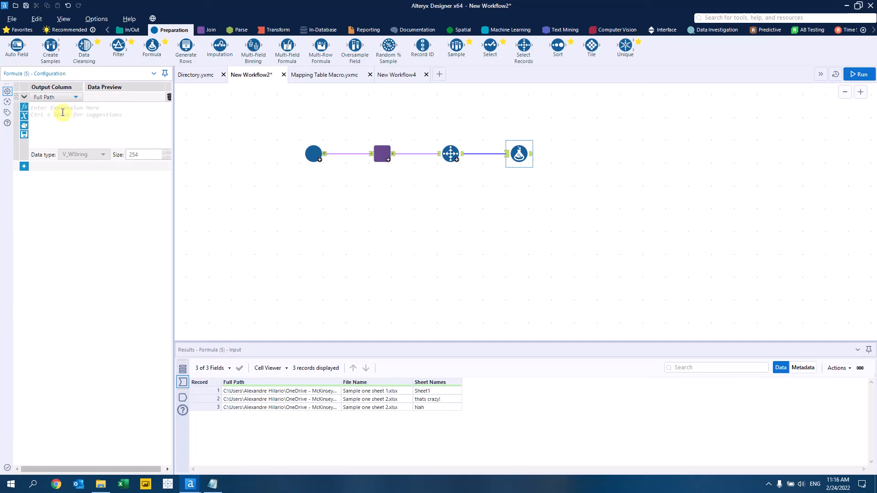
Copy the expression Replace([Full Path], "<List of Sheet Names>", [Sheet Names]) from the Notepad notes into the Formula tool
{"action": "key", "text": "alt+Tab"}
{"action": "left_click_drag", "start_coordinate": [346, 235], "coordinate": [213, 228]}
{"action": "key", "text": "ctrl+c"}
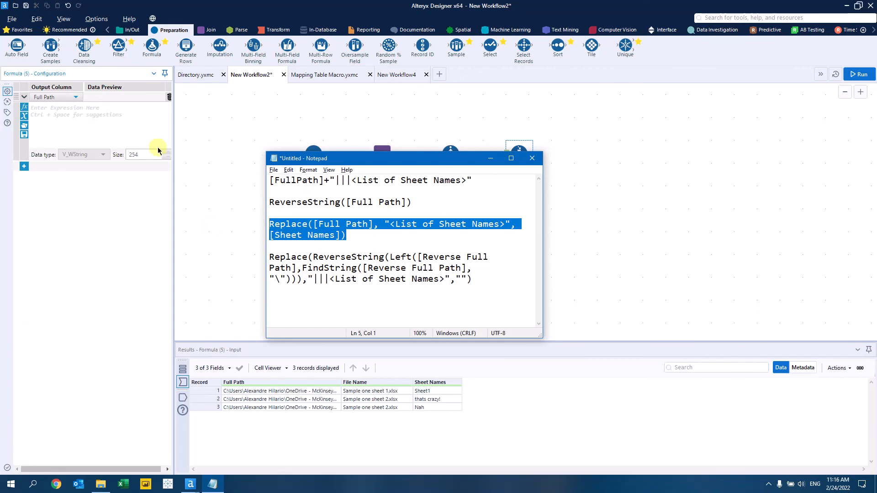
{"action": "left_click", "coordinate": [114, 120]}
{"action": "key", "text": "ctrl+v"}
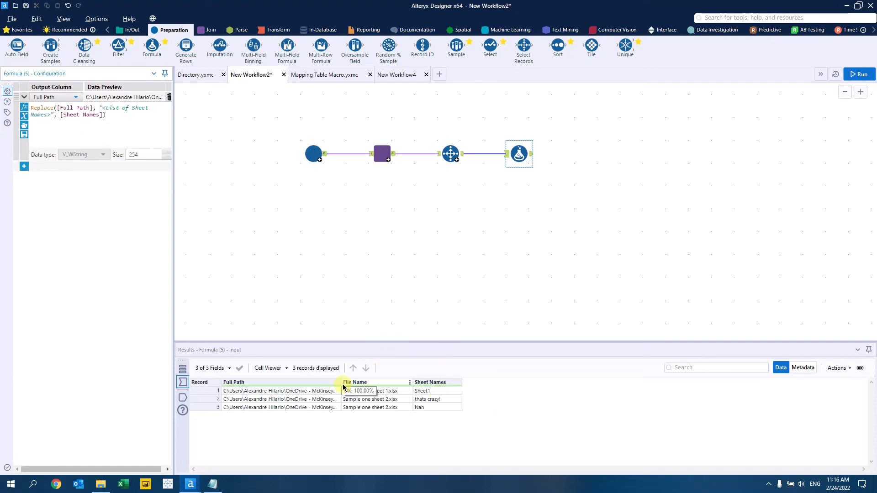
Check the complete Full Path values entering the Formula tool and run the workflow
{"action": "left_click_drag", "start_coordinate": [343, 383], "coordinate": [524, 381]}
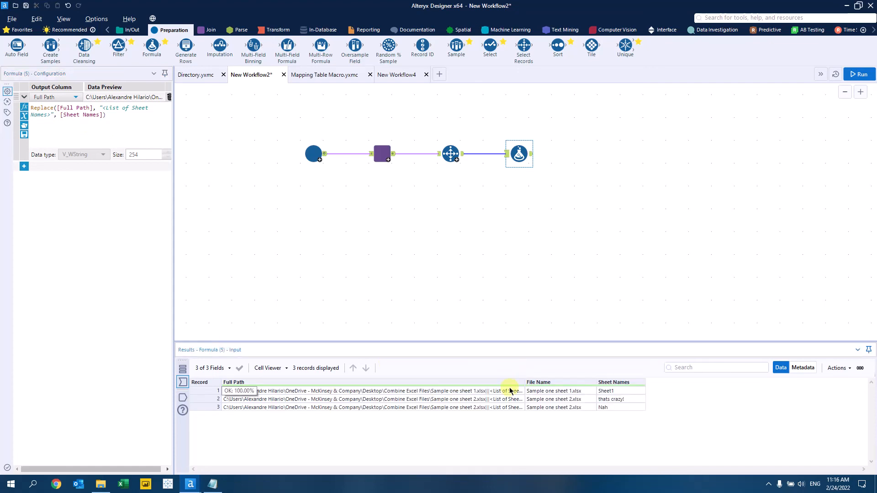
{"action": "double_click", "coordinate": [526, 381]}
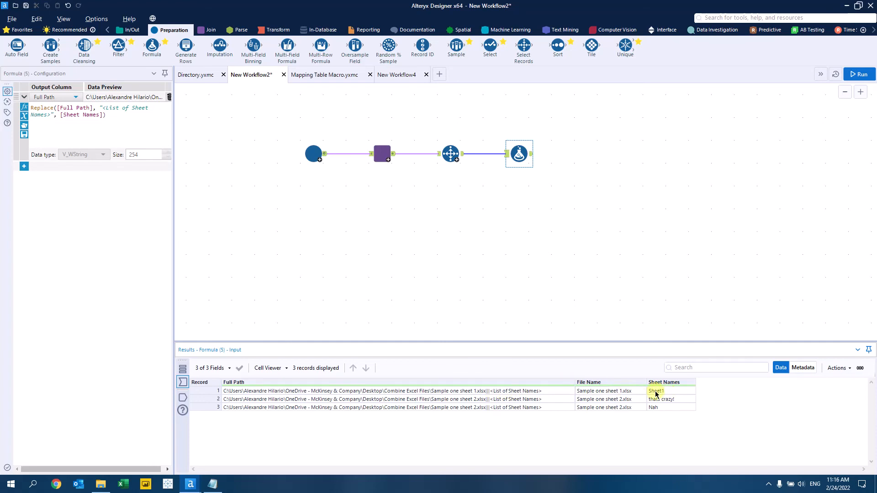
{"action": "left_click", "coordinate": [509, 280]}
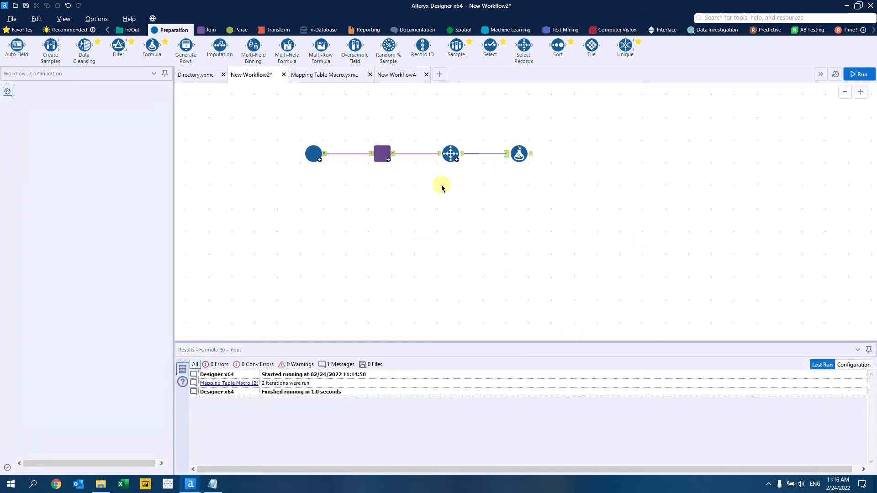
{"action": "left_click", "coordinate": [861, 73]}
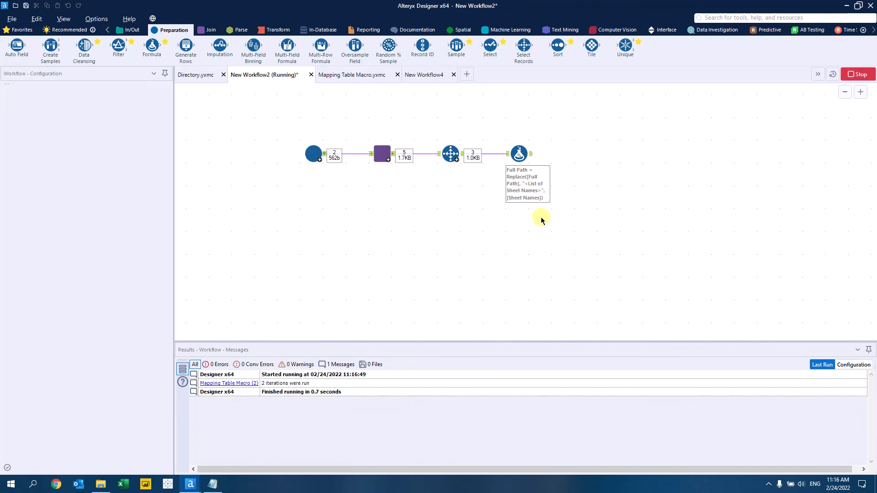
Replace the Formula tool's annotation with "Selected File and Sheet"
{"action": "left_click", "coordinate": [519, 155]}
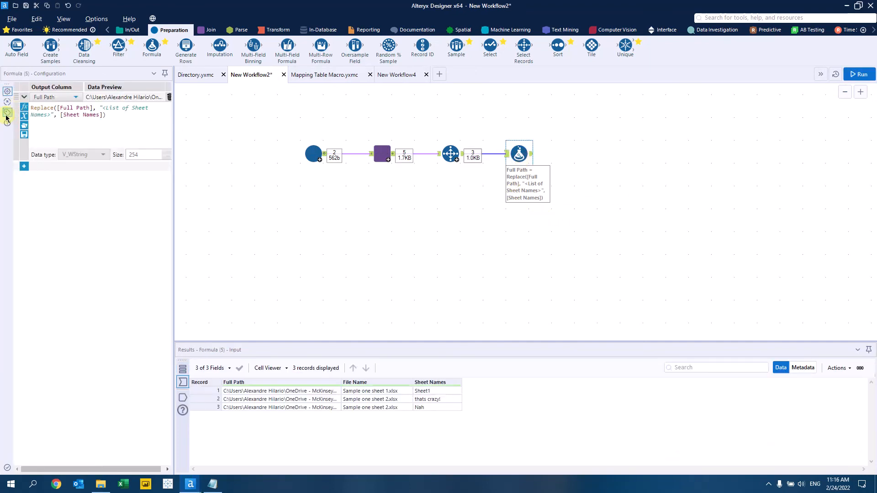
{"action": "left_click", "coordinate": [6, 116]}
{"action": "triple_click", "coordinate": [64, 189]}
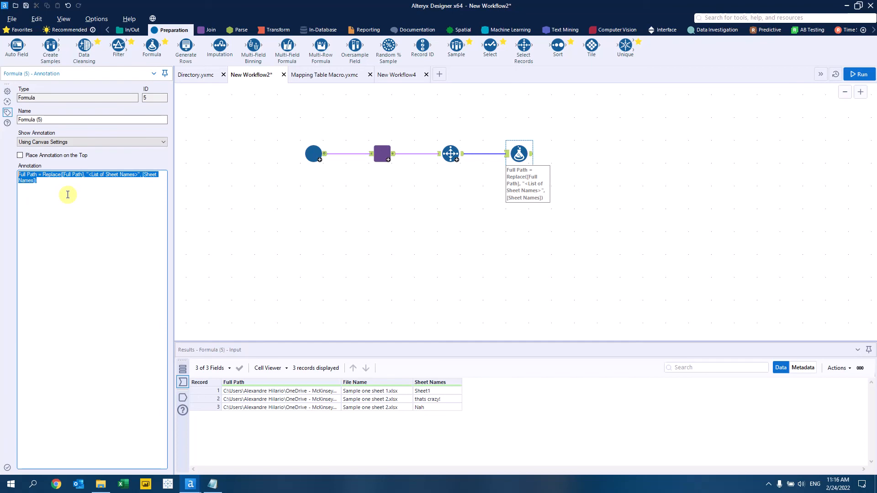
{"action": "type", "text": "Sheet"}
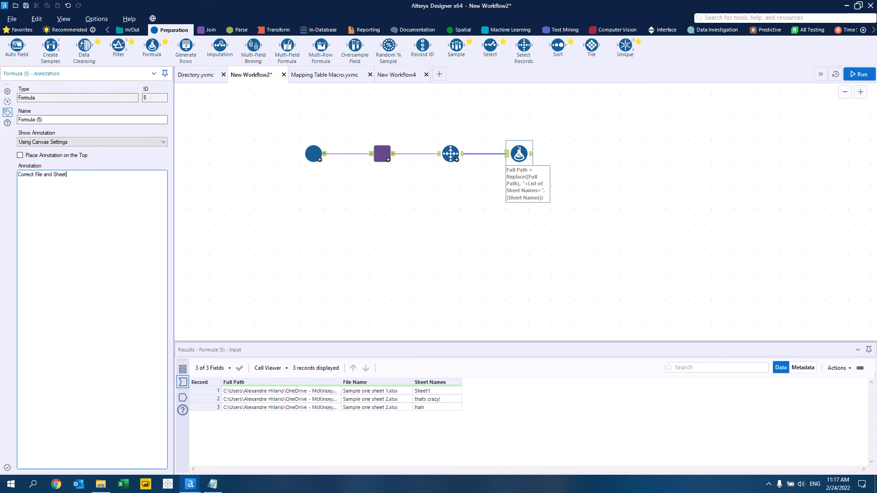
{"action": "key", "text": "shift+Home"}
{"action": "key", "text": "BackSpace"}
{"action": "type", "text": "S"}
{"action": "left_click", "coordinate": [505, 269]}
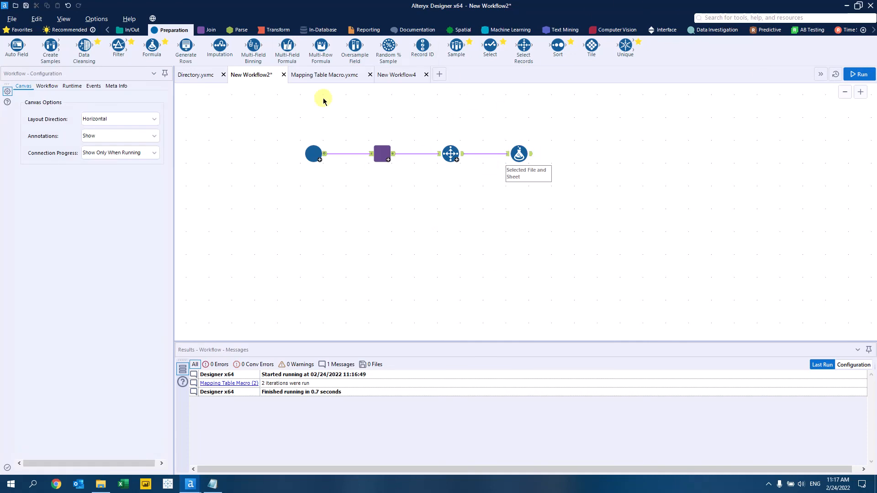
Add a Control Parameter tool to the empty New Workflow4 canvas
{"action": "left_click", "coordinate": [387, 75]}
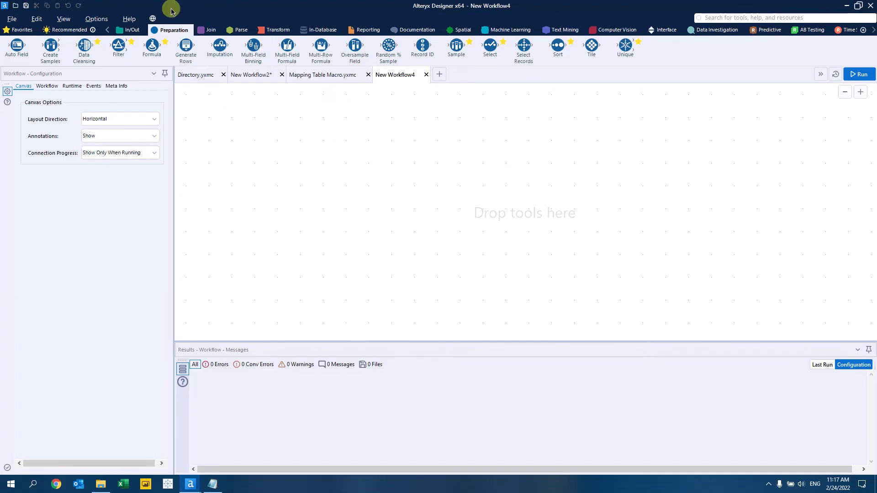
{"action": "left_click", "coordinate": [665, 30]}
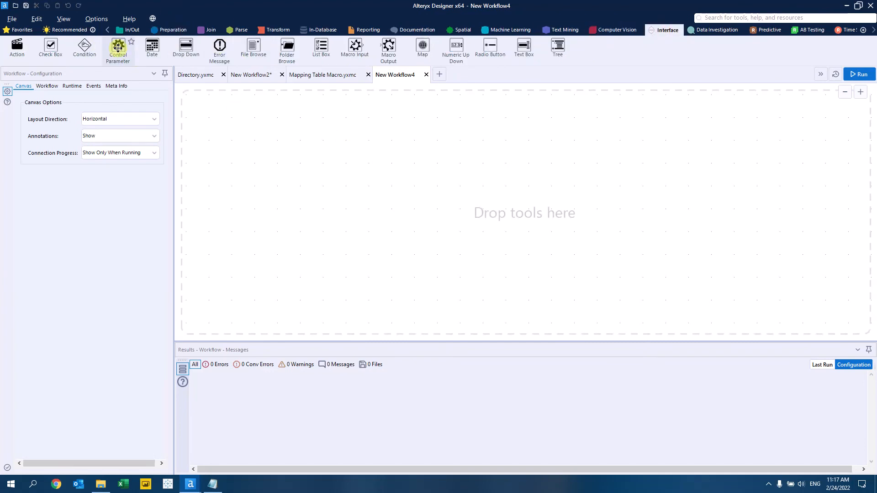
{"action": "left_click_drag", "start_coordinate": [113, 44], "coordinate": [330, 118]}
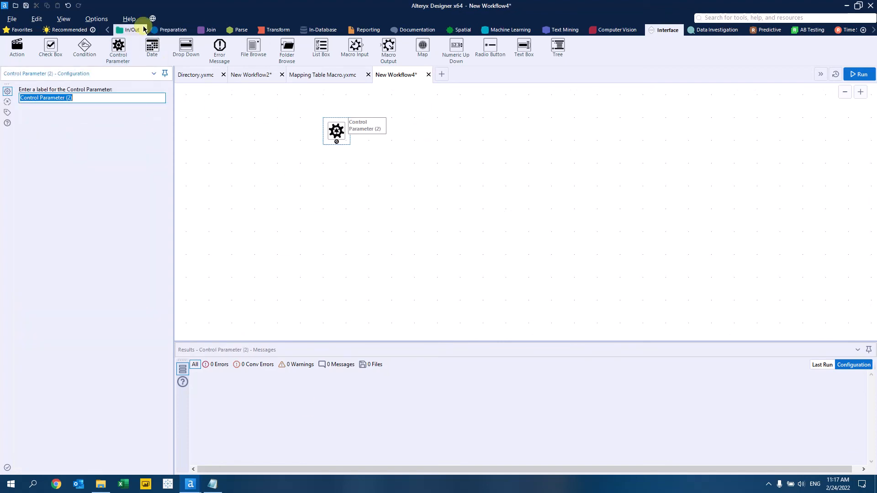
Copy all records with headers from the Mapping Table Macro's Macro Output and paste them as a Text Input below the Control Parameter in New Workflow4
{"action": "left_click", "coordinate": [323, 76]}
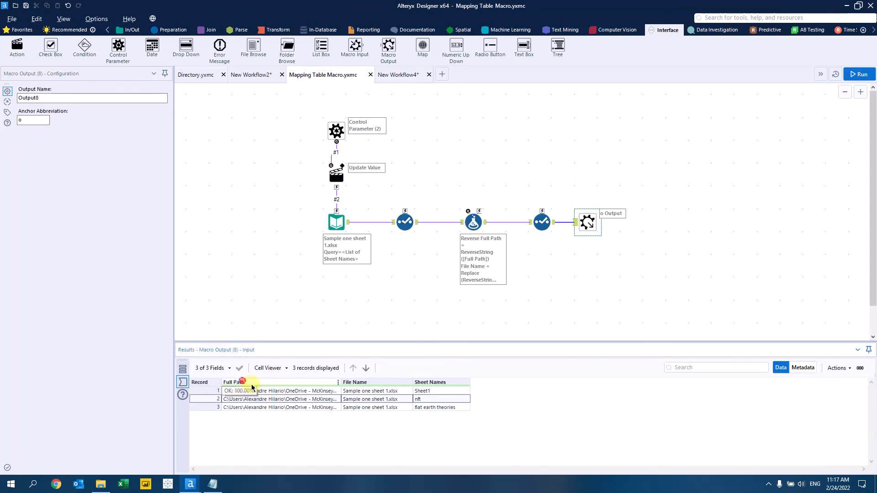
{"action": "left_click", "coordinate": [312, 393]}
{"action": "left_click_drag", "start_coordinate": [312, 392], "coordinate": [456, 407]}
{"action": "left_click", "coordinate": [838, 368]}
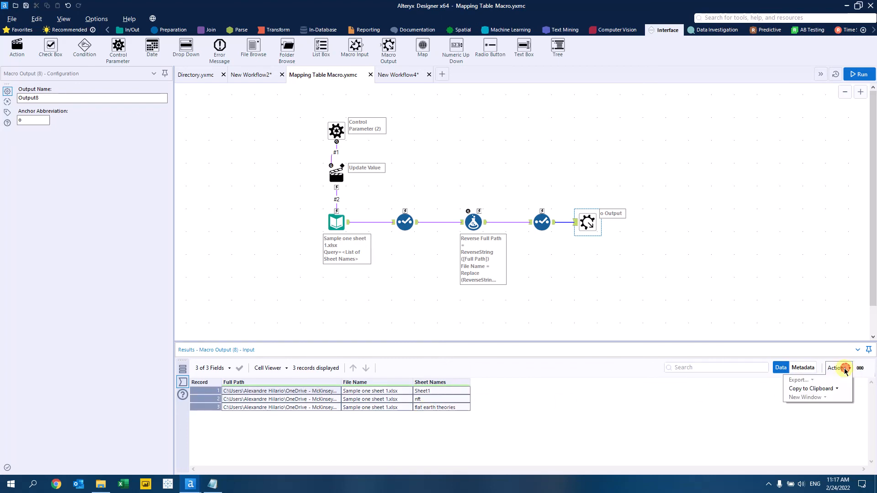
{"action": "left_click", "coordinate": [824, 388]}
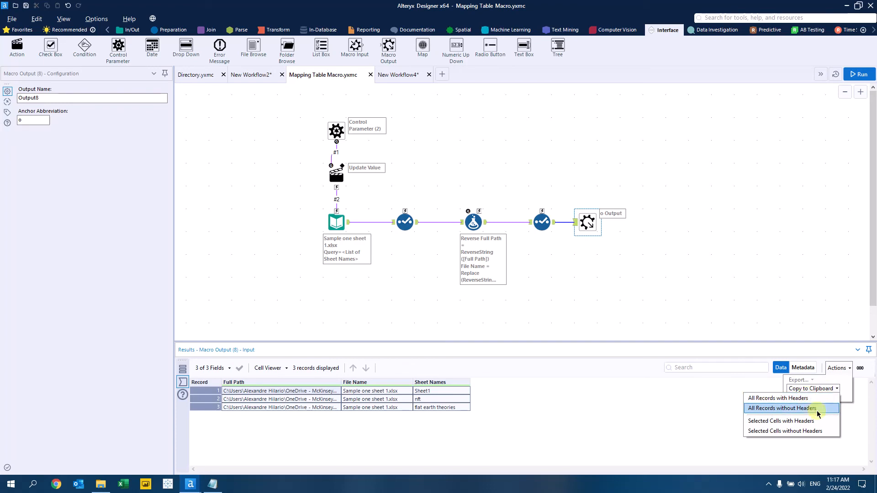
{"action": "left_click", "coordinate": [815, 398]}
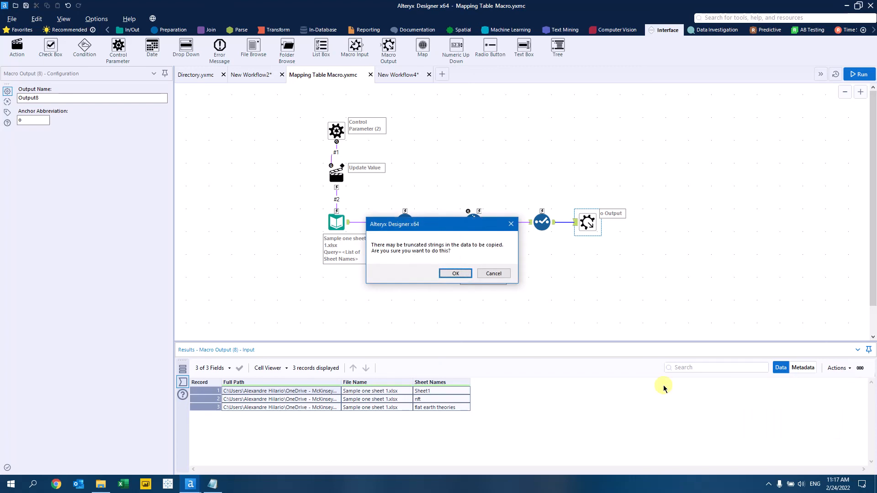
{"action": "left_click", "coordinate": [456, 275]}
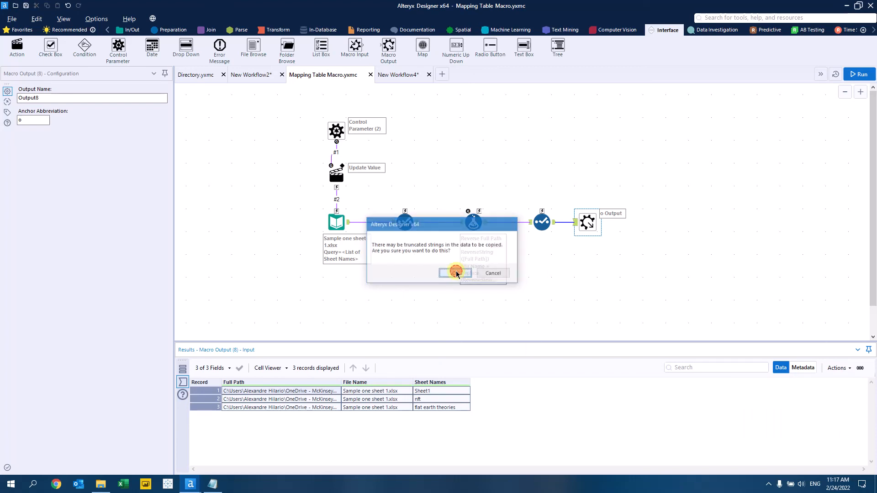
{"action": "left_click", "coordinate": [394, 80]}
{"action": "right_click", "coordinate": [329, 224]}
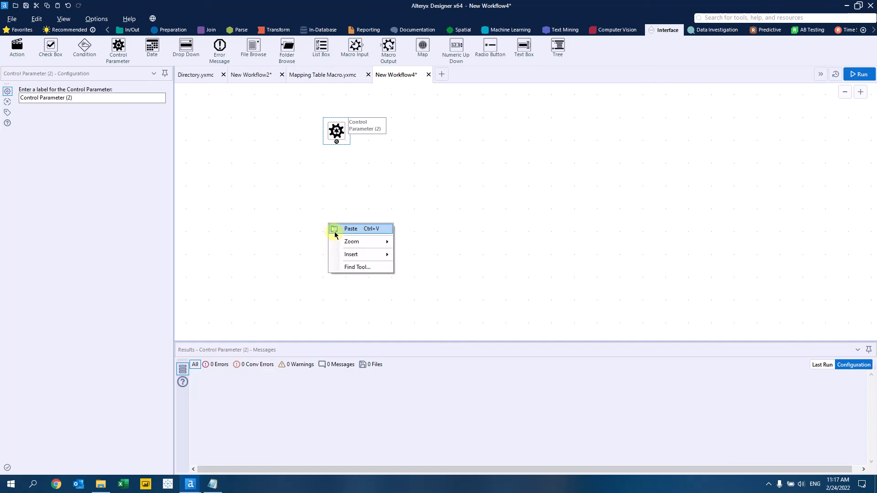
{"action": "left_click", "coordinate": [344, 230]}
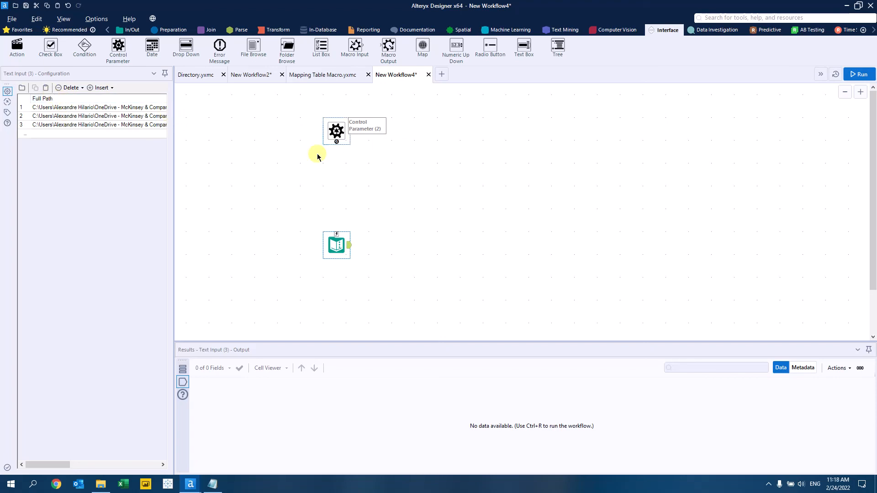
Connect the Control Parameter to the Text Input through an Action tool, and replace that Text Input with an Input Data tool
{"action": "left_click_drag", "start_coordinate": [336, 143], "coordinate": [337, 234]}
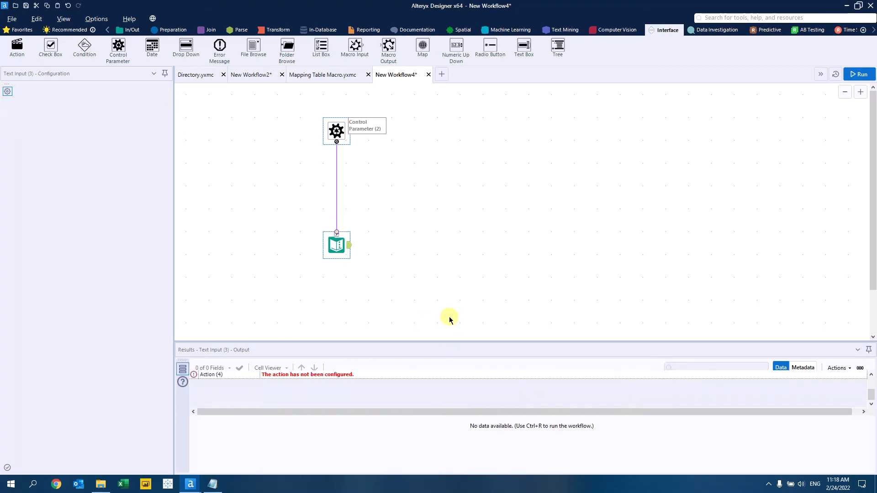
{"action": "left_click", "coordinate": [385, 159]}
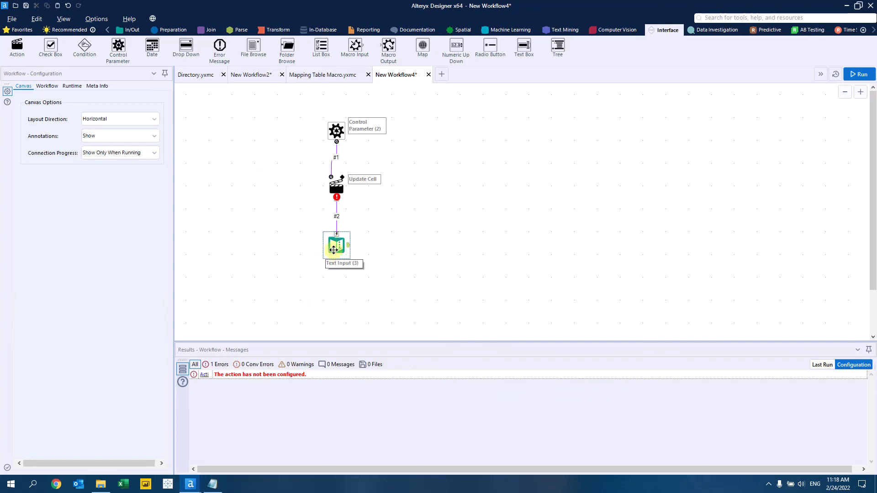
{"action": "left_click_drag", "start_coordinate": [296, 232], "coordinate": [379, 265]}
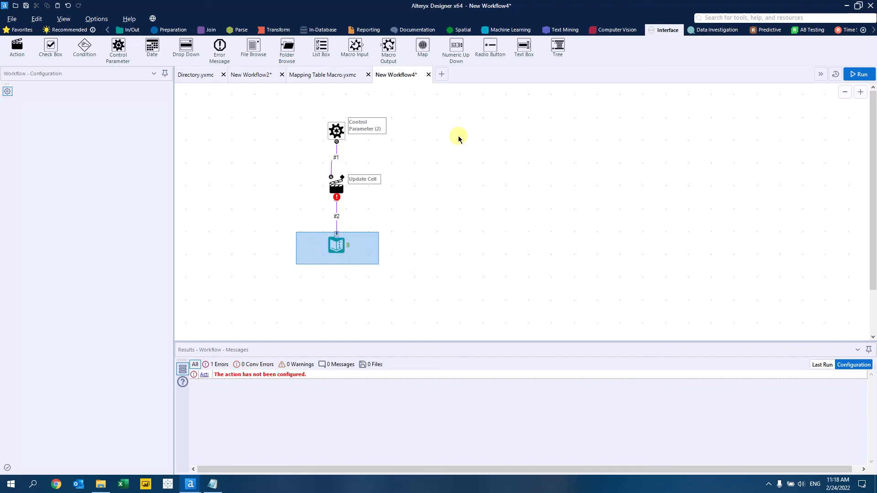
{"action": "key", "text": "Delete"}
{"action": "left_click", "coordinate": [131, 30]}
{"action": "left_click_drag", "start_coordinate": [118, 47], "coordinate": [336, 246]}
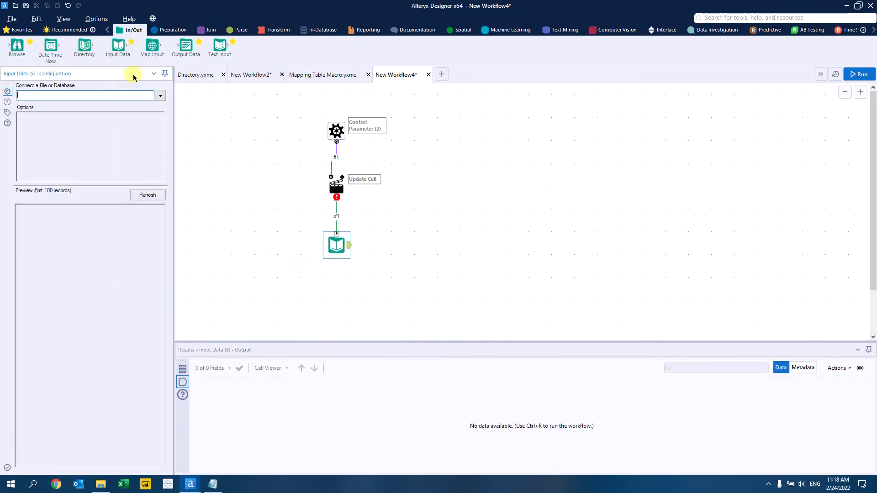
Connect the Input Data tool to Sheet1 of Sample one sheet 1.xlsx and output the file name as a Full Path field
{"action": "left_click", "coordinate": [157, 95]}
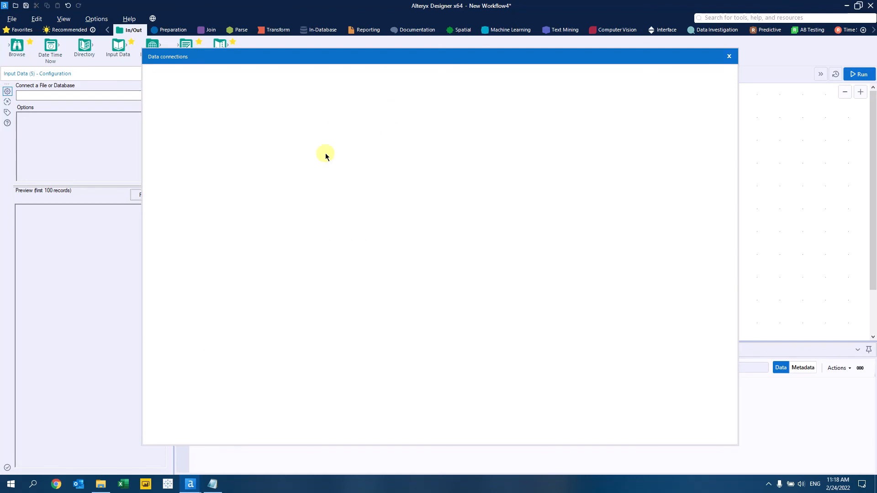
{"action": "left_click", "coordinate": [373, 105]}
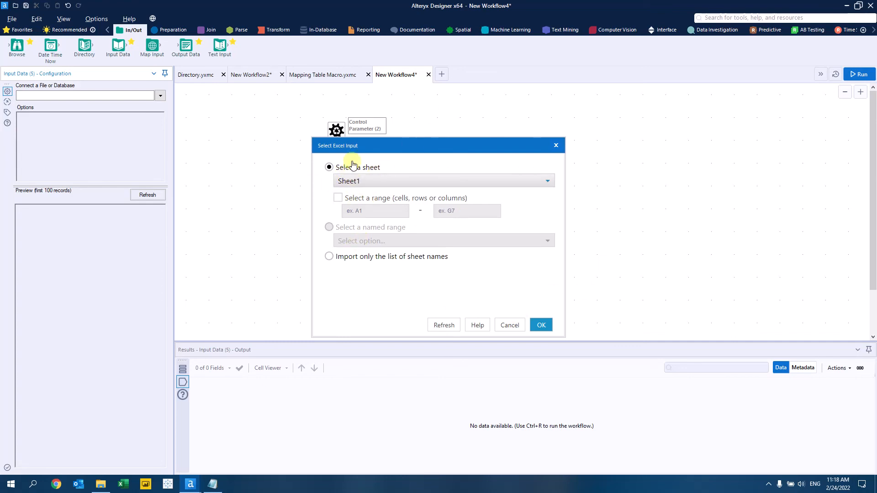
{"action": "left_click", "coordinate": [541, 323]}
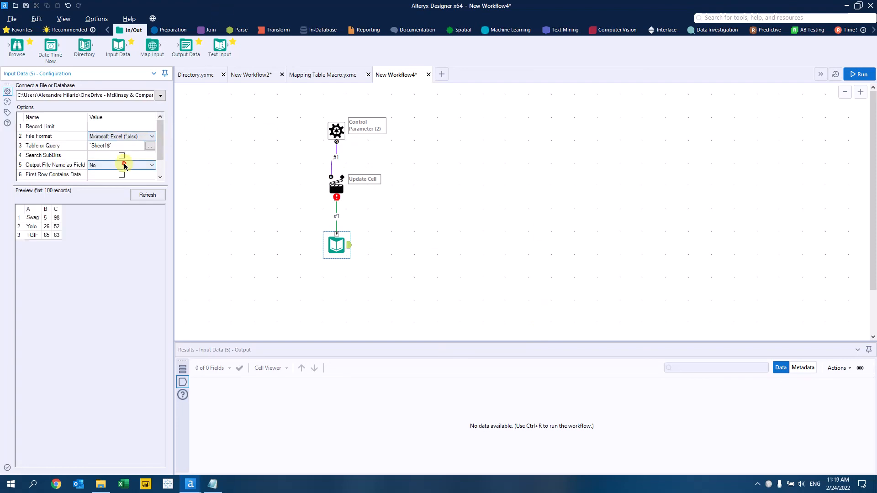
{"action": "left_click", "coordinate": [124, 164]}
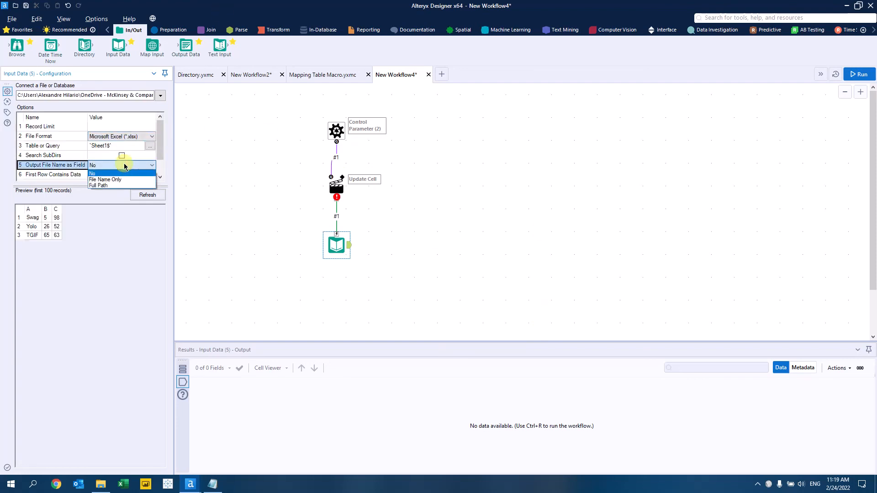
{"action": "left_click", "coordinate": [101, 186]}
{"action": "left_click", "coordinate": [470, 230]}
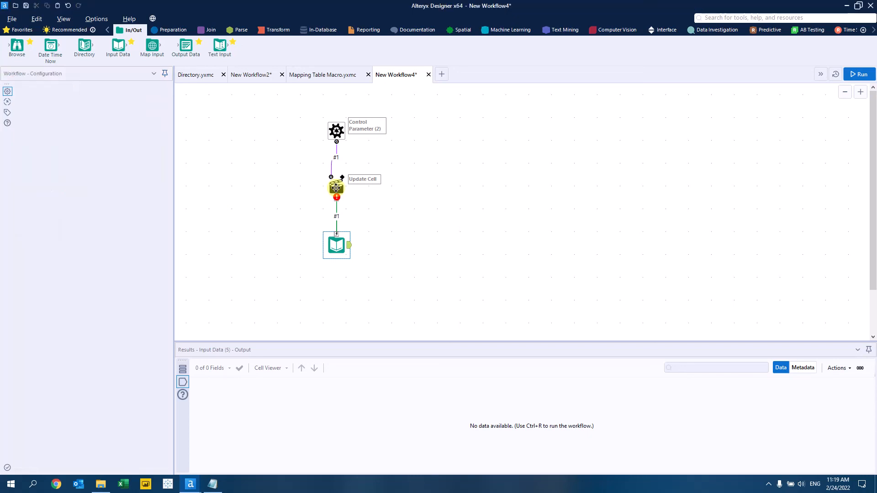
Configure the Action tool to update the Input Data tool's File value
{"action": "left_click", "coordinate": [336, 187]}
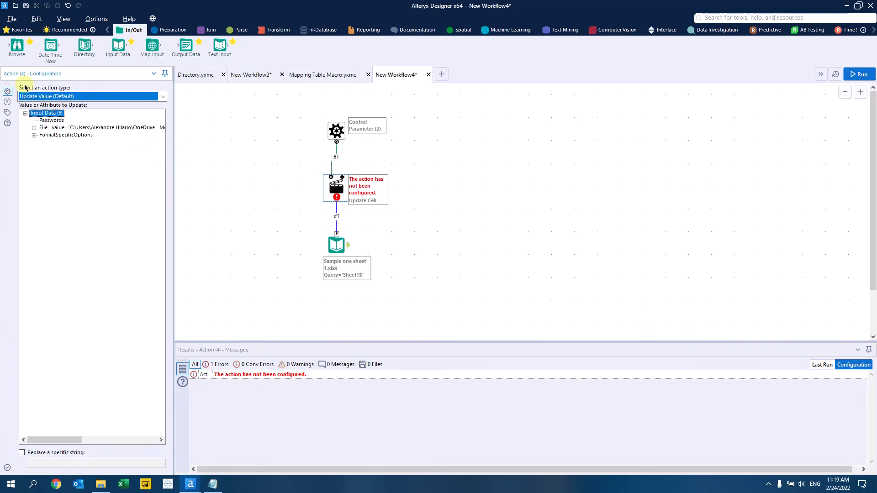
{"action": "left_click", "coordinate": [70, 128]}
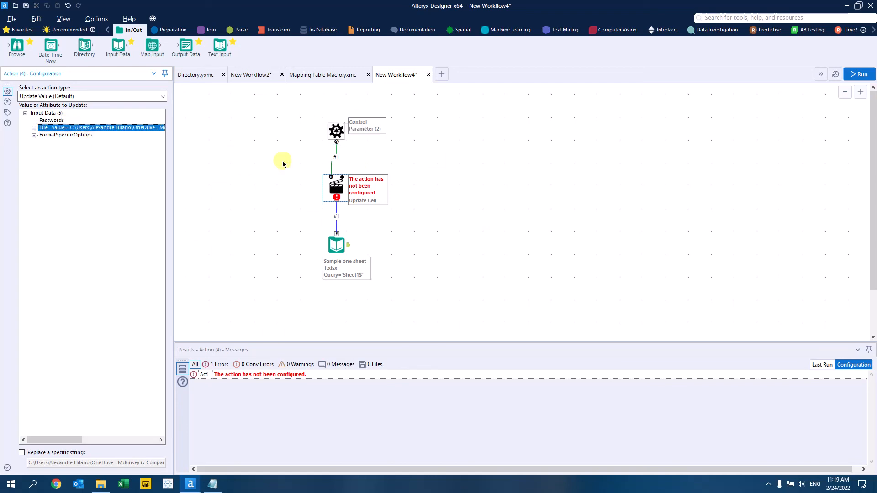
{"action": "left_click", "coordinate": [511, 249]}
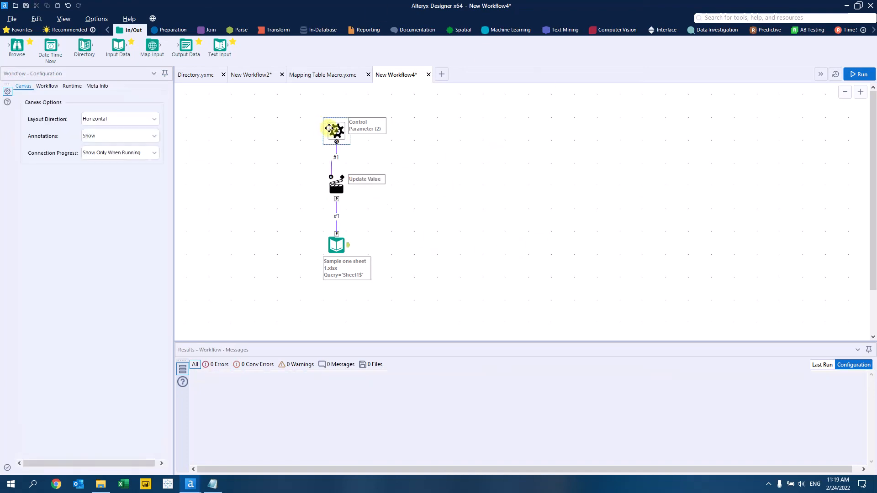
Set the macro's output mode to Auto Configure by Name (Wait Until All Iterations Run) in the Interface Designer properties
{"action": "left_click", "coordinate": [334, 128]}
{"action": "left_click", "coordinate": [7, 94]}
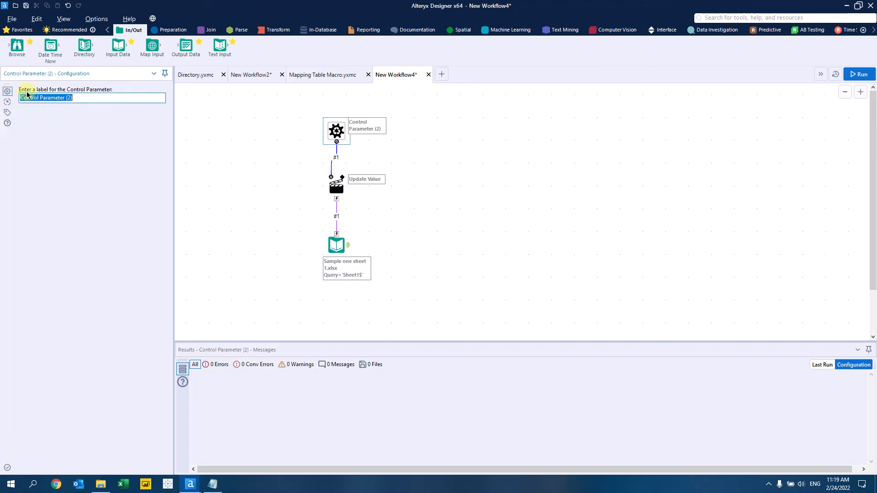
{"action": "left_click", "coordinate": [64, 19]}
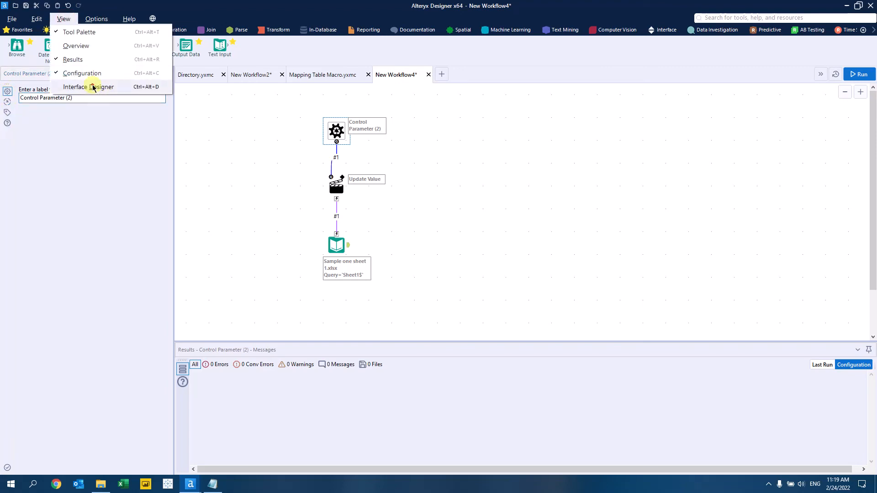
{"action": "left_click", "coordinate": [93, 87]}
{"action": "left_click", "coordinate": [7, 128]}
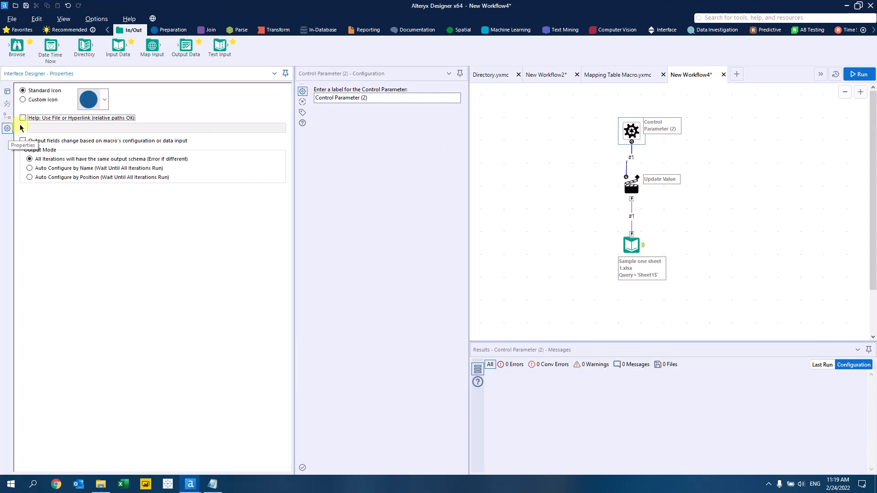
{"action": "left_click", "coordinate": [29, 169]}
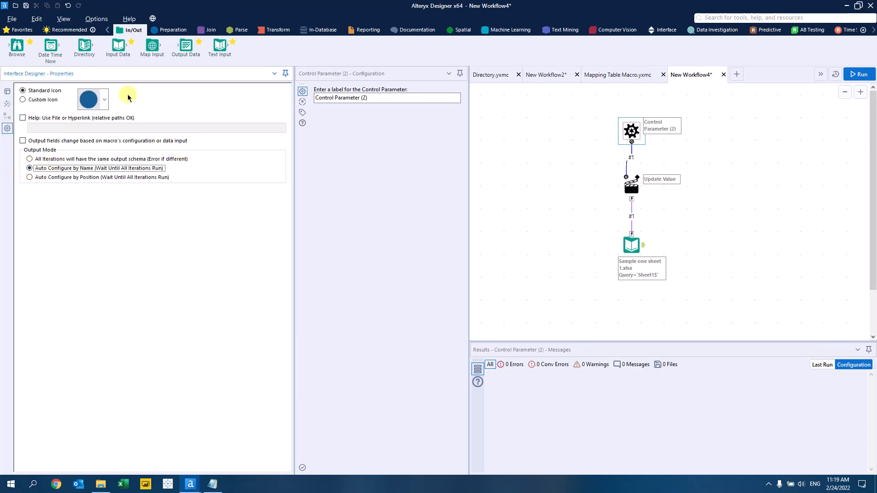
Choose the green scalloped circle as the macro's standard icon
{"action": "left_click", "coordinate": [105, 96]}
{"action": "scroll", "coordinate": [104, 183], "scroll_direction": "down", "scroll_amount": 4}
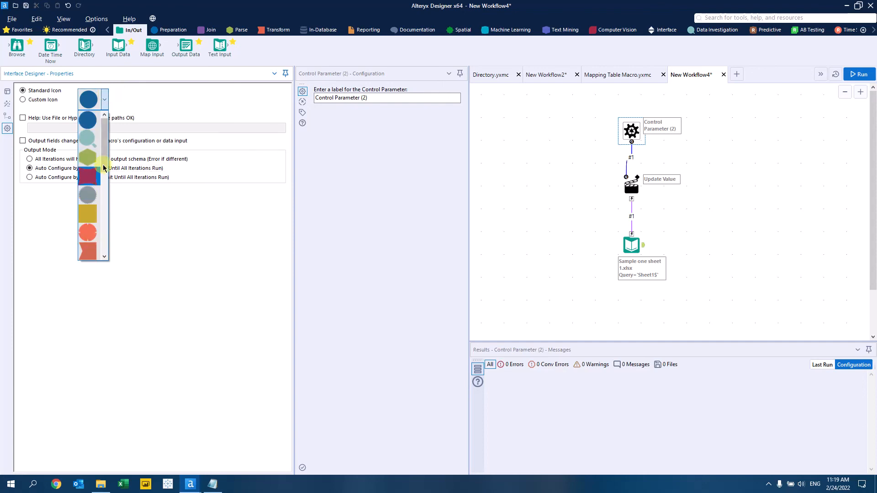
{"action": "left_click_drag", "start_coordinate": [105, 204], "coordinate": [106, 173]}
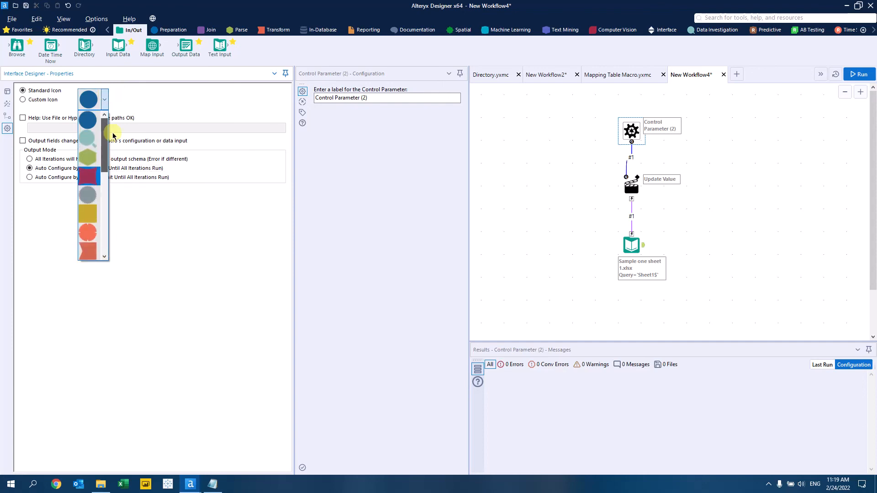
{"action": "left_click", "coordinate": [91, 101]}
{"action": "left_click", "coordinate": [104, 98]}
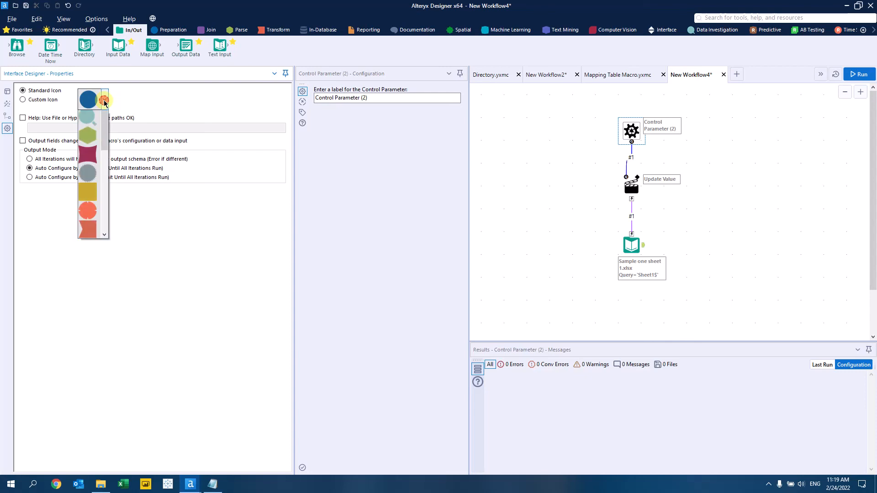
{"action": "scroll", "coordinate": [94, 255], "scroll_direction": "down", "scroll_amount": 5}
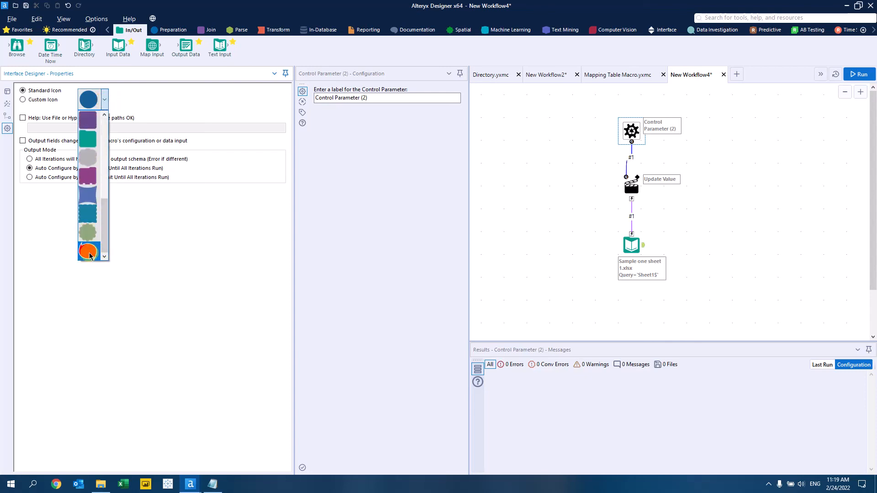
{"action": "left_click", "coordinate": [89, 234]}
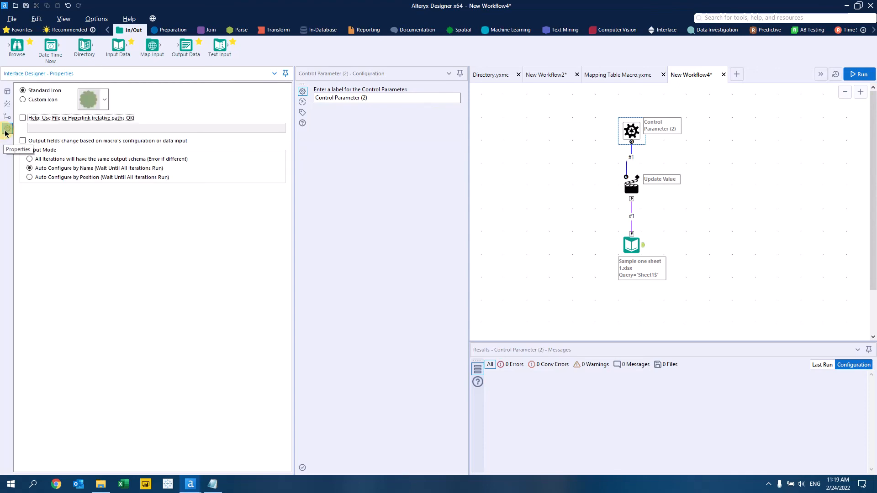
Close the Interface Designer window
{"action": "left_click", "coordinate": [528, 278]}
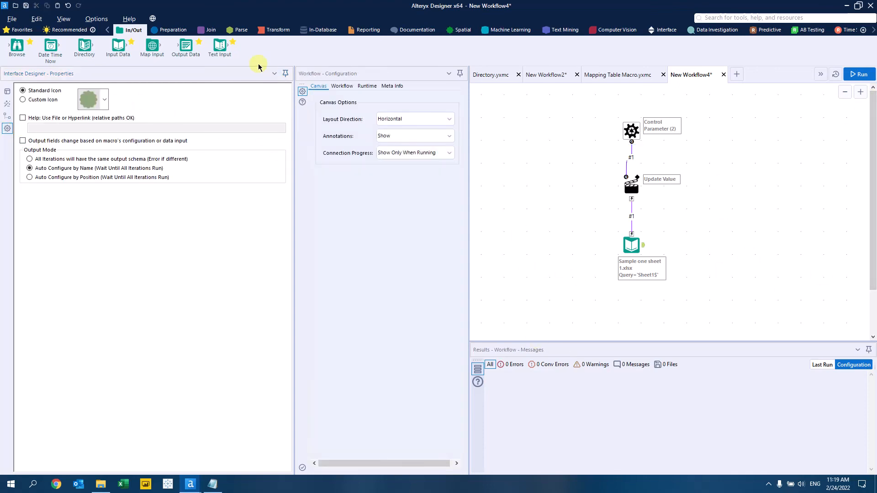
{"action": "left_click", "coordinate": [273, 73]}
{"action": "left_click", "coordinate": [284, 116]}
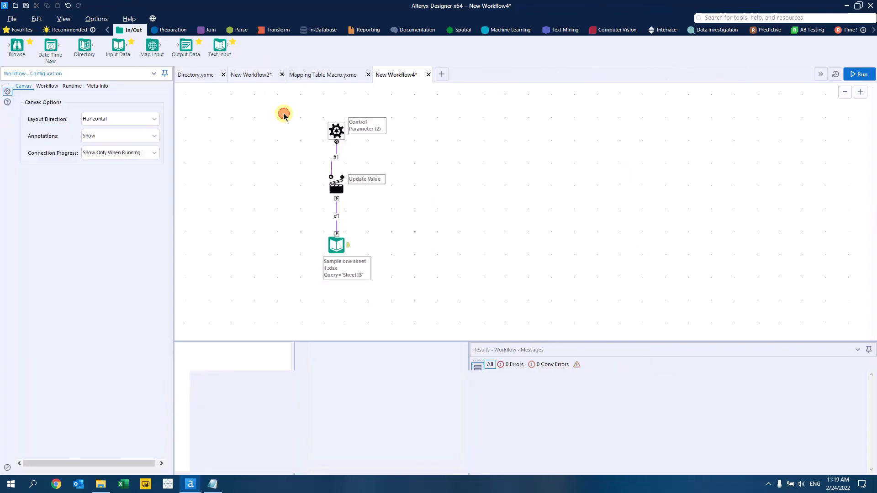
Run the macro and inspect the Input Data tool's output records
{"action": "left_click", "coordinate": [335, 184]}
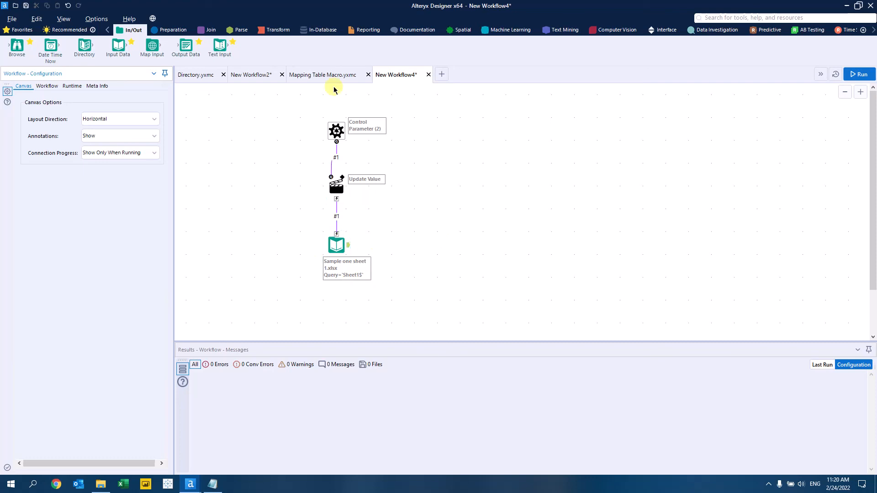
{"action": "left_click", "coordinate": [858, 74]}
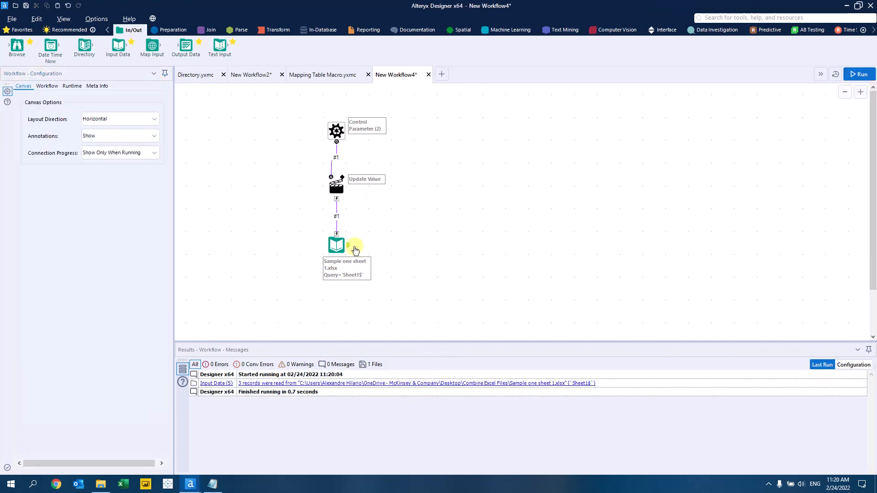
{"action": "left_click", "coordinate": [348, 245]}
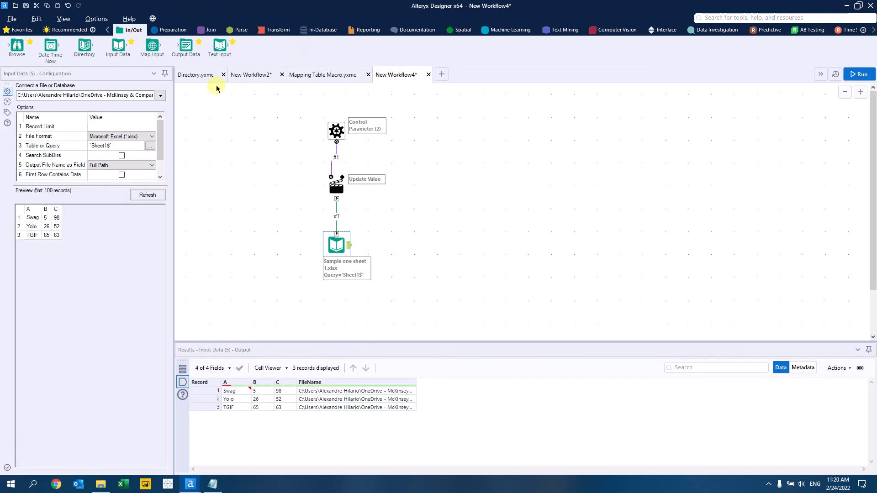
Copy the Select, Formula, Select and Macro Output tools from Mapping Table Macro into New Workflow4 and connect them to the Input Data tool
{"action": "left_click", "coordinate": [295, 76]}
{"action": "left_click_drag", "start_coordinate": [405, 184], "coordinate": [623, 264]}
{"action": "right_click", "coordinate": [406, 227]}
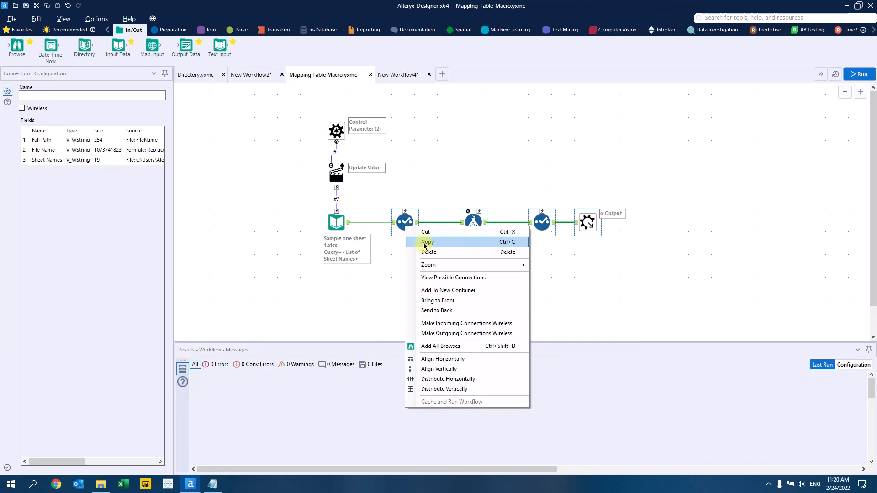
{"action": "left_click", "coordinate": [424, 247]}
{"action": "left_click", "coordinate": [388, 75]}
{"action": "right_click", "coordinate": [406, 234]}
{"action": "left_click", "coordinate": [419, 232]}
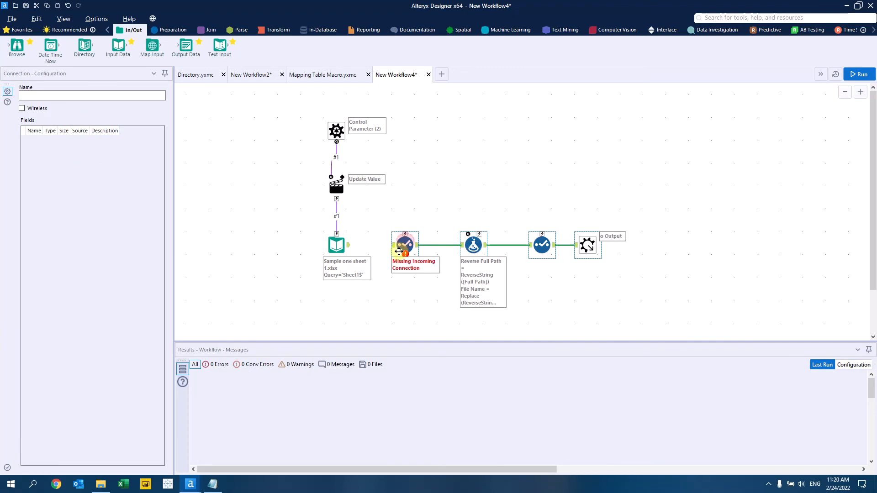
{"action": "left_click_drag", "start_coordinate": [348, 245], "coordinate": [393, 245]}
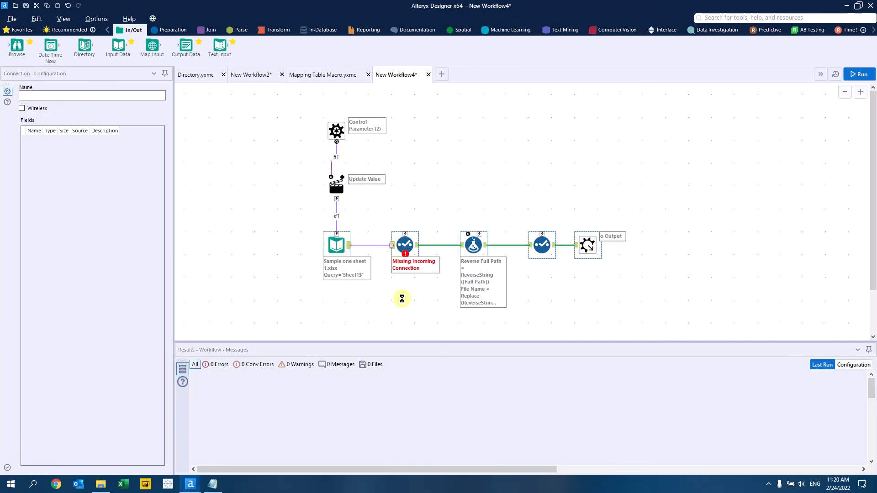
Move the FileName field, renamed Full Path, above fields A, B and C in the first Select tool
{"action": "left_click", "coordinate": [405, 242]}
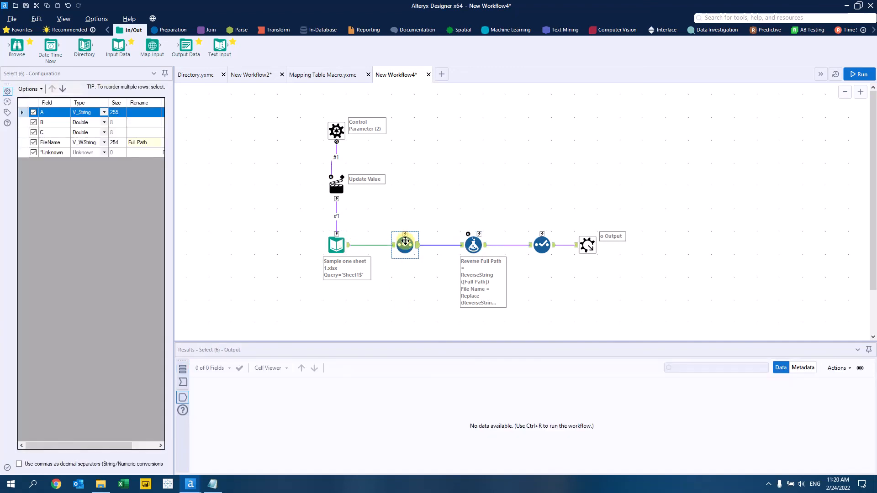
{"action": "left_click", "coordinate": [23, 144]}
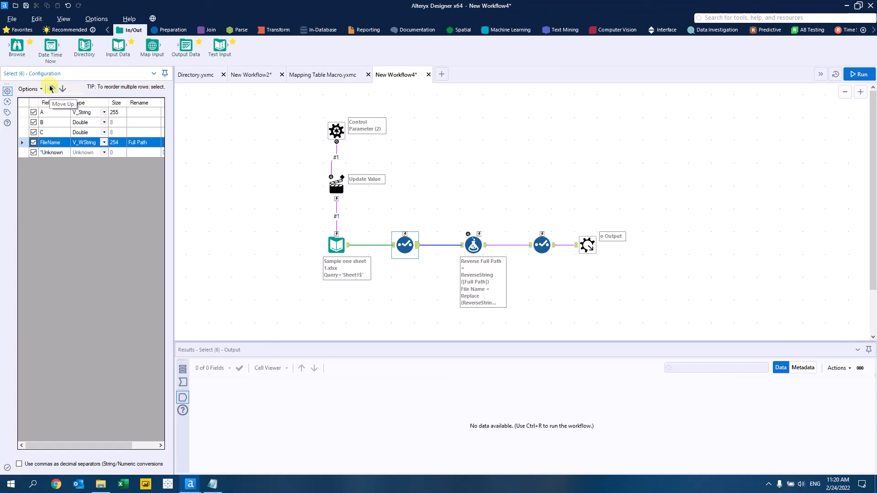
{"action": "left_click", "coordinate": [51, 88]}
{"action": "left_click", "coordinate": [51, 88]}
{"action": "left_click", "coordinate": [51, 89]}
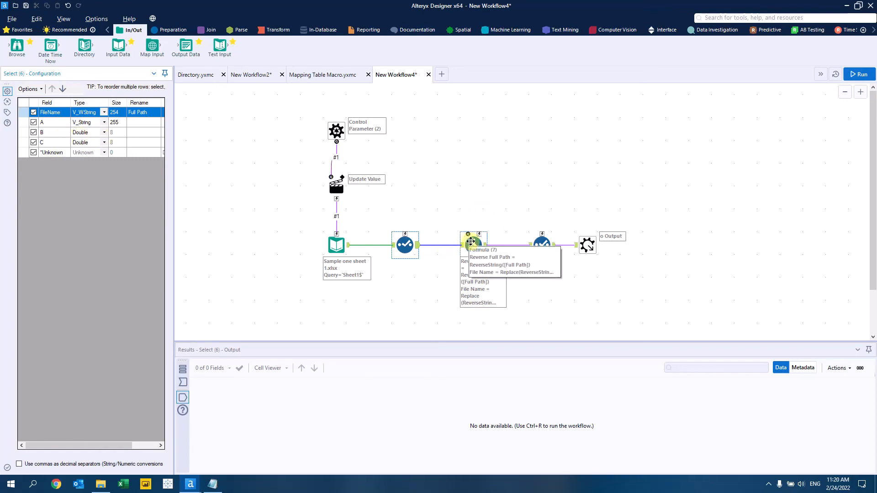
Review the Formula tool's File Name expression, and move File Name above Reverse Full Path in the second Select tool
{"action": "left_click", "coordinate": [471, 242]}
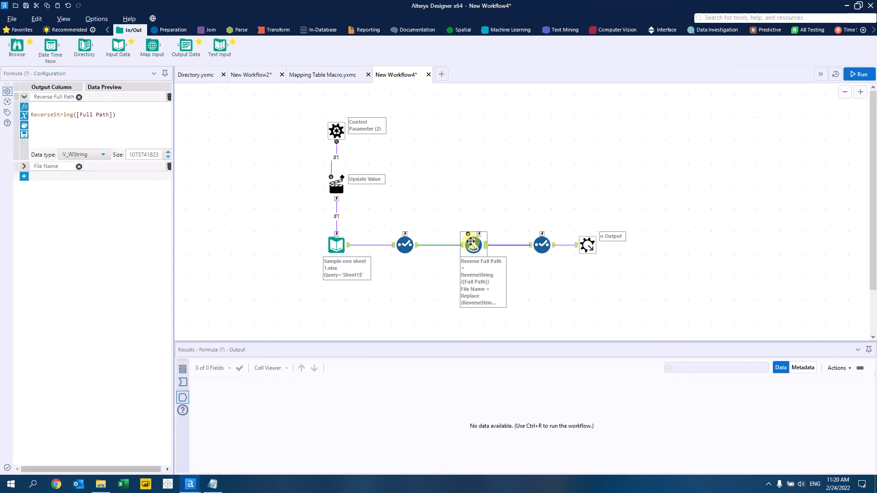
{"action": "left_click", "coordinate": [24, 167]}
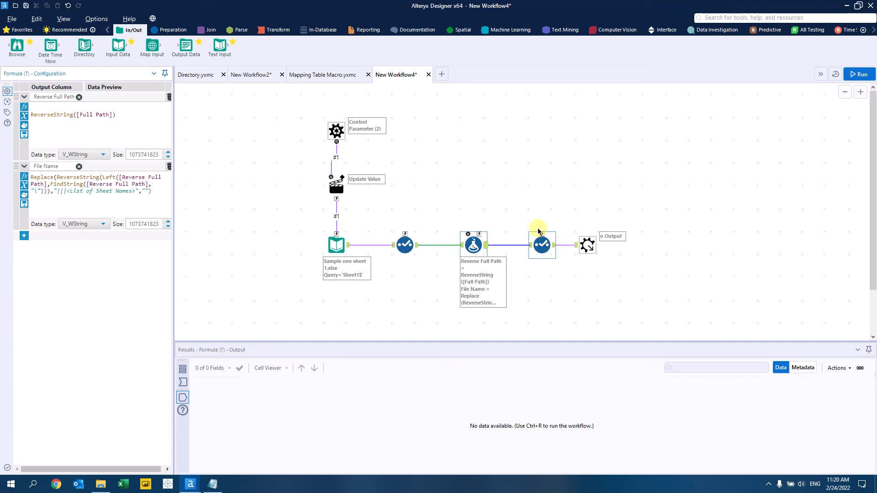
{"action": "left_click", "coordinate": [542, 243]}
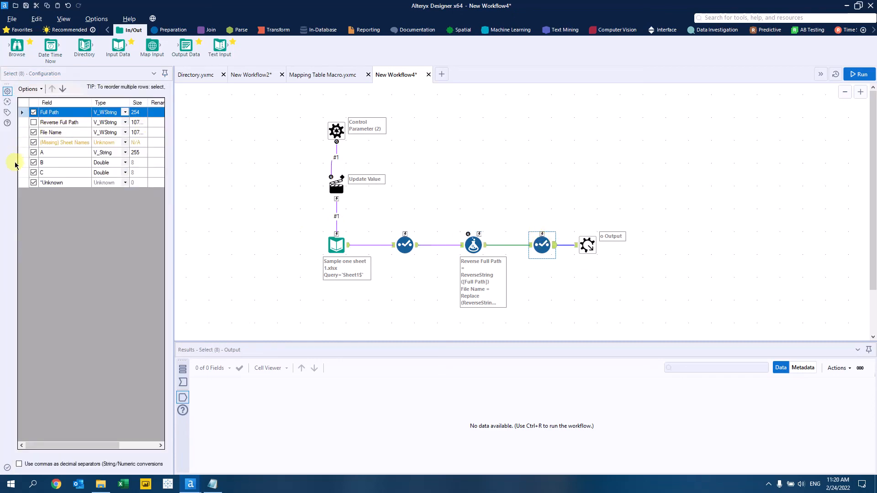
{"action": "left_click", "coordinate": [28, 134]}
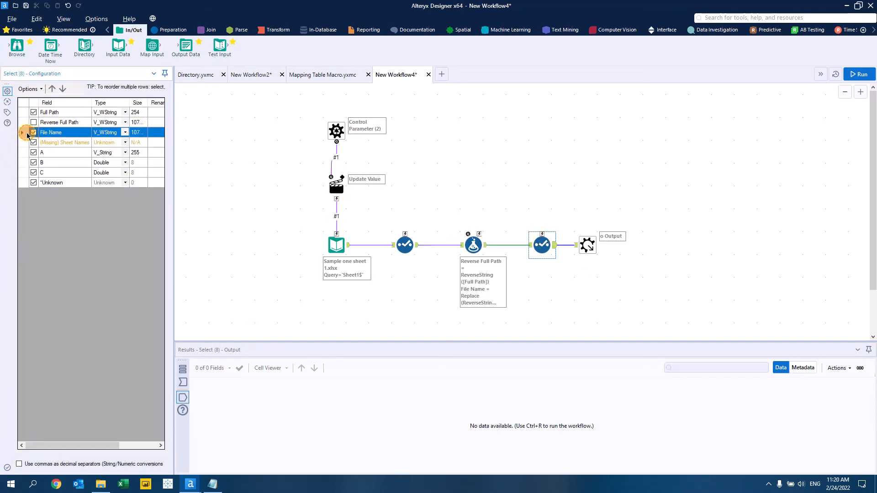
{"action": "left_click", "coordinate": [52, 89]}
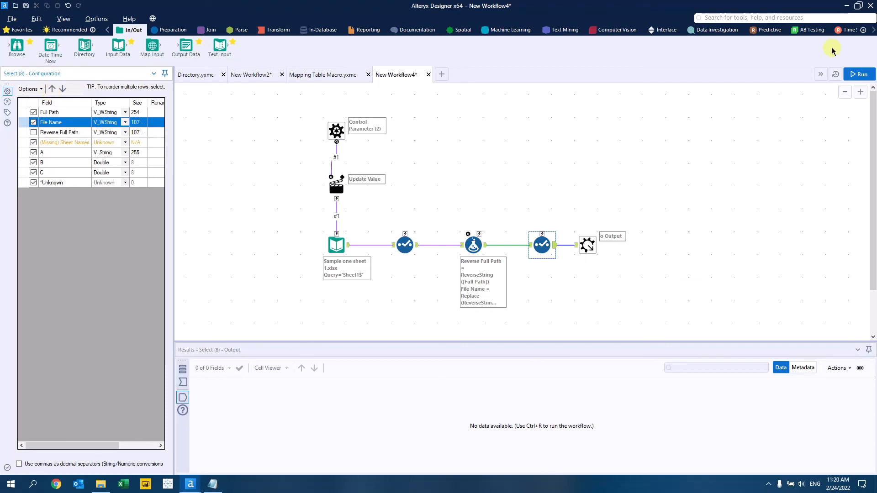
Run the macro and check the second Select tool's output, including the File Name column
{"action": "left_click", "coordinate": [853, 73]}
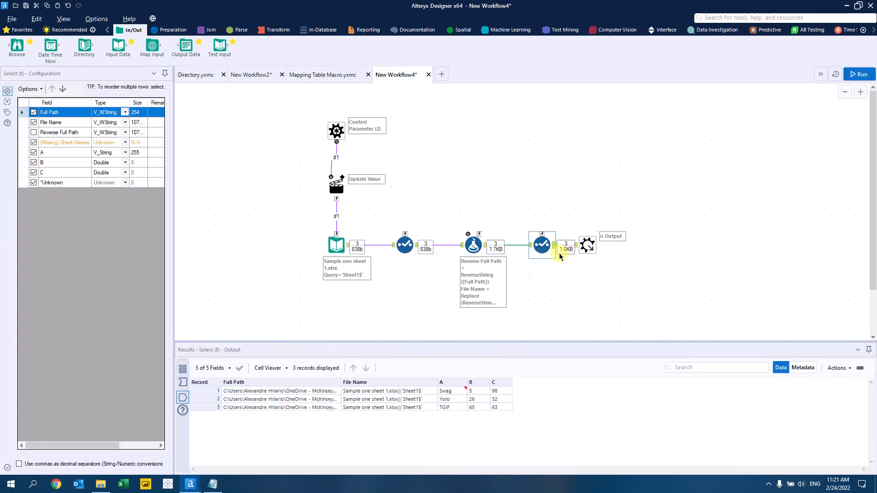
{"action": "mouse_move", "coordinate": [377, 382]}
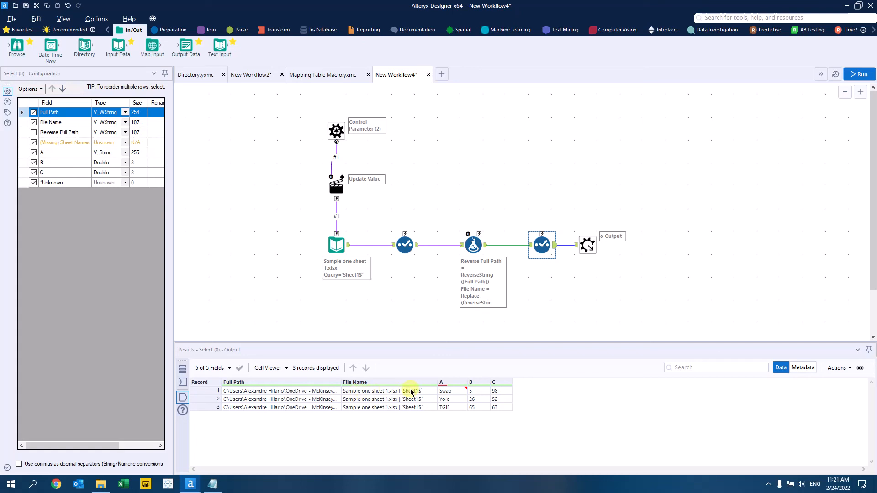
{"action": "left_click", "coordinate": [748, 239]}
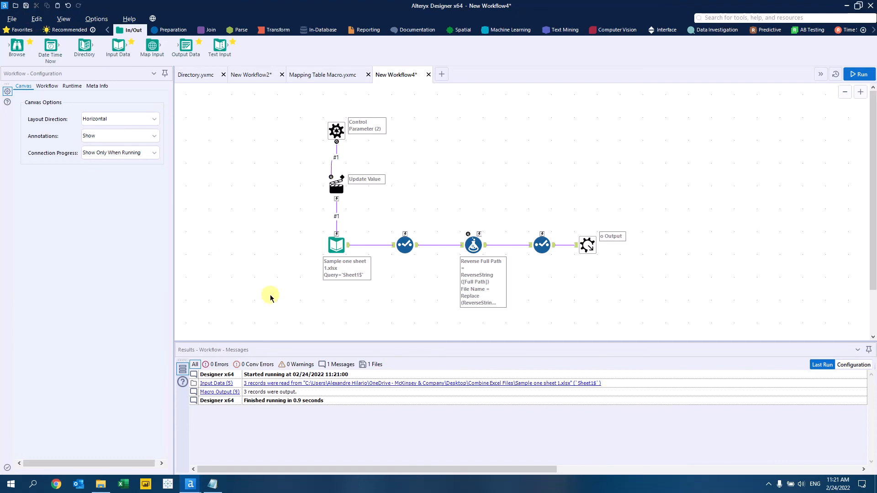
Save the macro as Combine Macro.yxmc in the New folder directory
{"action": "key", "text": "ctrl+s"}
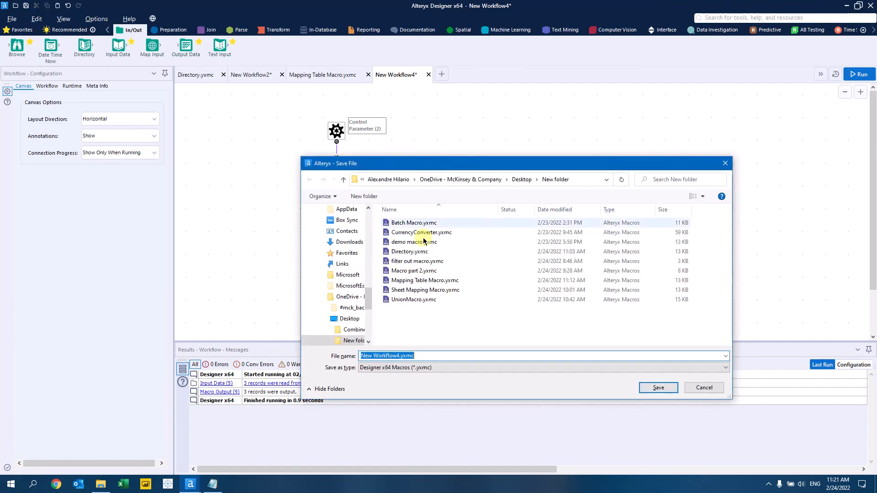
{"action": "left_click", "coordinate": [398, 356]}
{"action": "left_click_drag", "start_coordinate": [398, 356], "coordinate": [268, 367]}
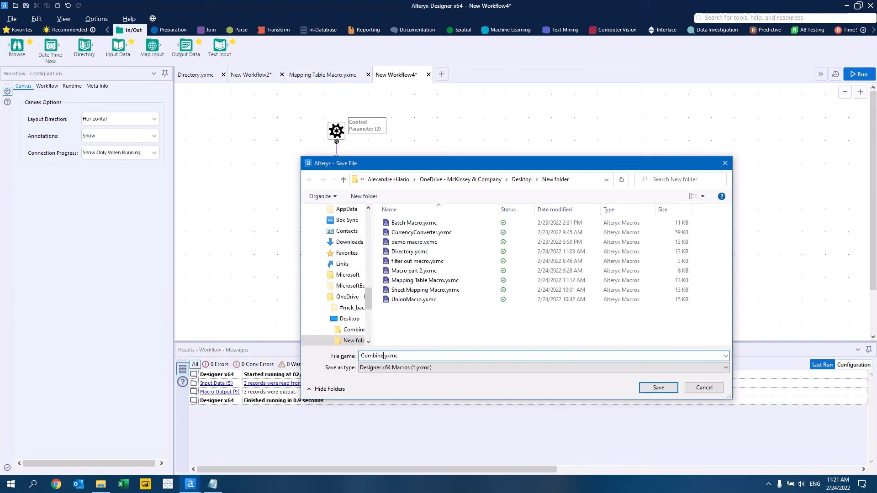
{"action": "type", "text": "Combine Macro."}
{"action": "key", "text": "Return"}
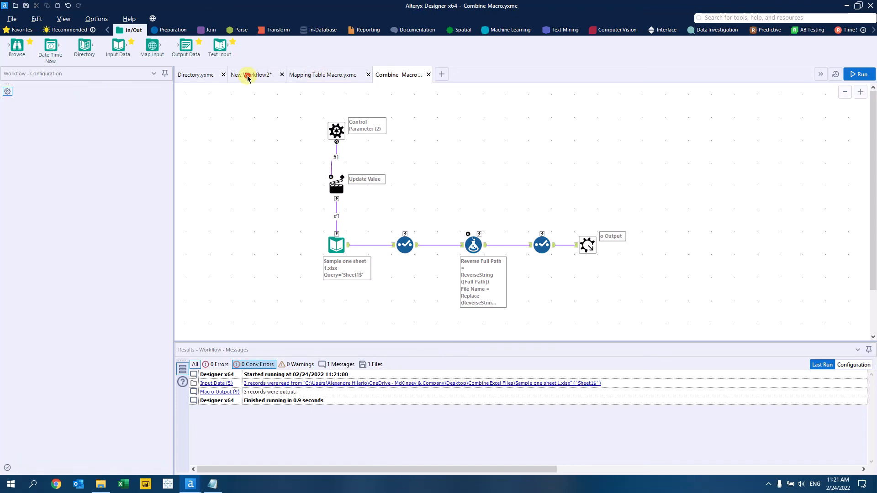
Insert Combine Macro after the Formula tool in New Workflow2 and map its control parameter to the Full Path field
{"action": "left_click", "coordinate": [228, 78]}
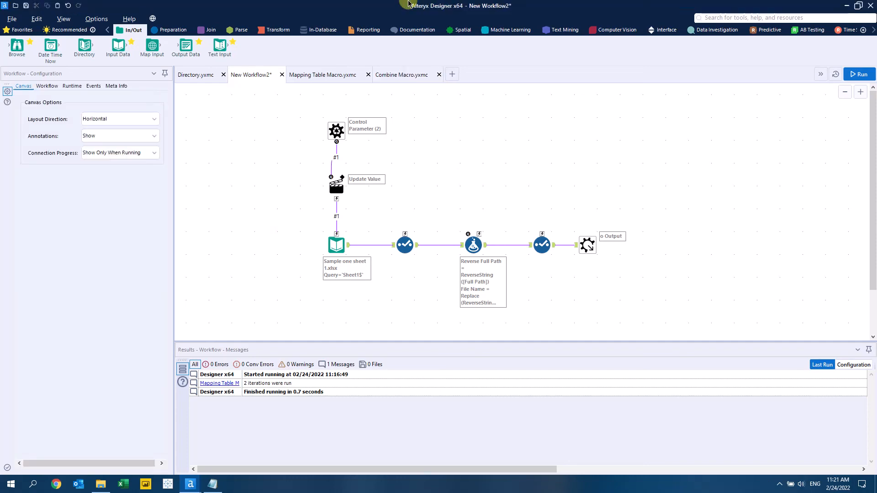
{"action": "right_click", "coordinate": [594, 149]}
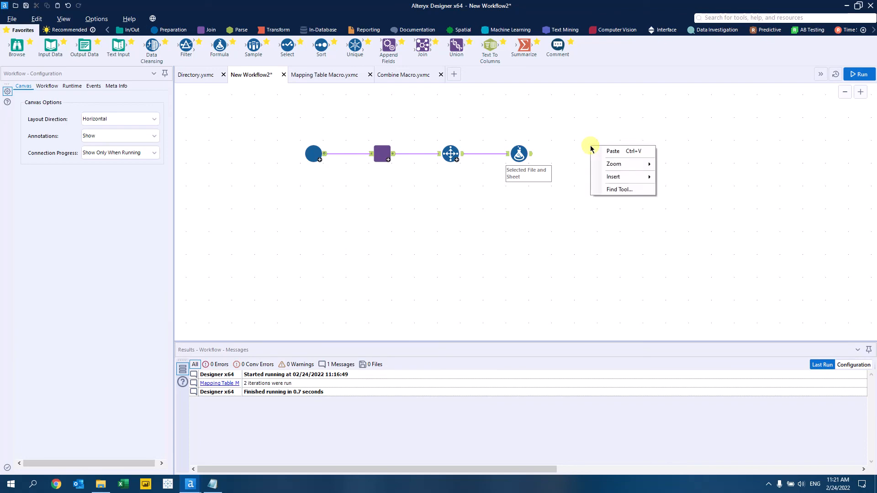
{"action": "mouse_move", "coordinate": [616, 183]}
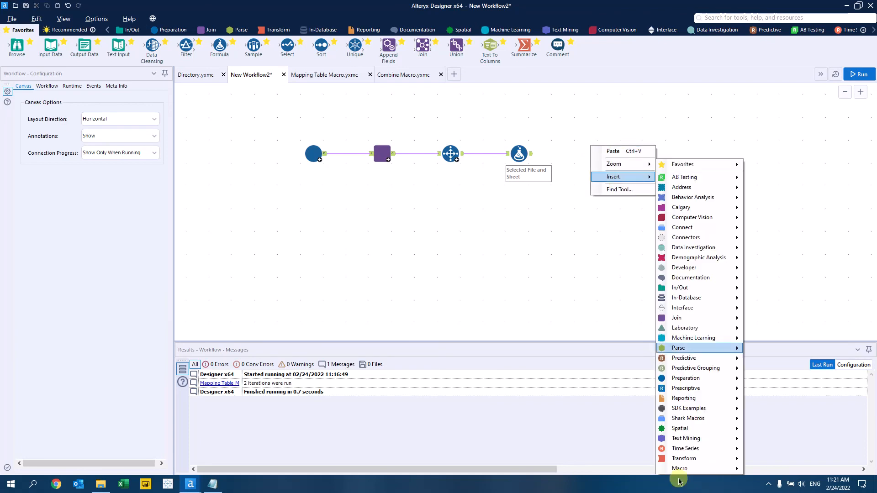
{"action": "mouse_move", "coordinate": [680, 474]}
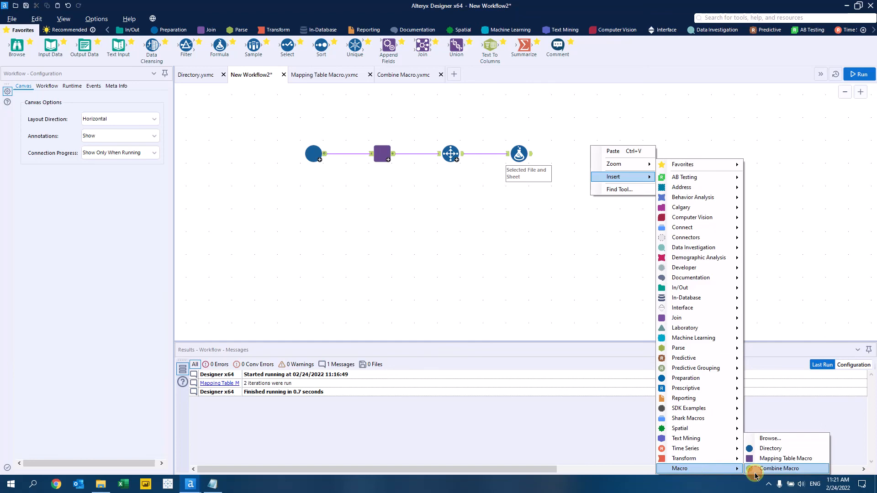
{"action": "left_click", "coordinate": [752, 475]}
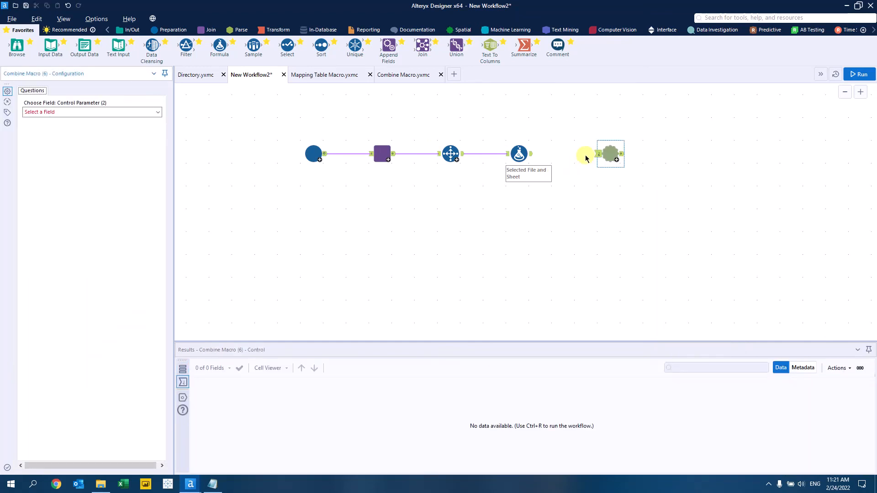
{"action": "left_click_drag", "start_coordinate": [610, 154], "coordinate": [587, 149]}
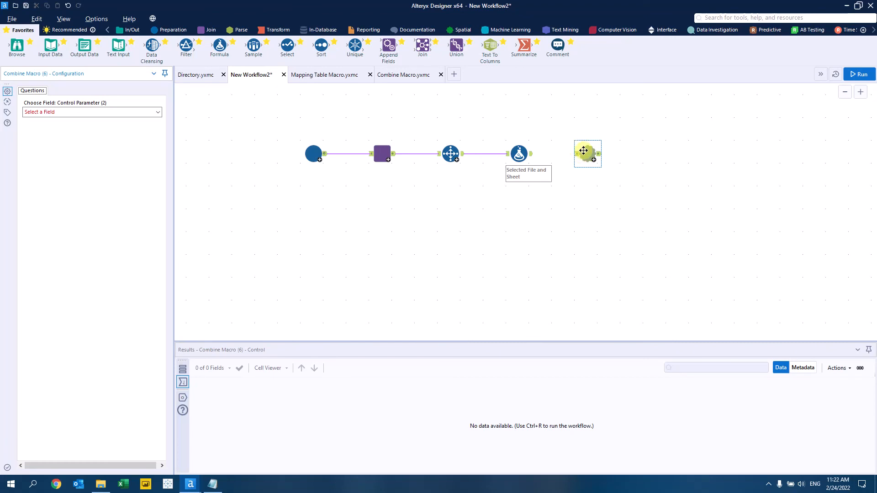
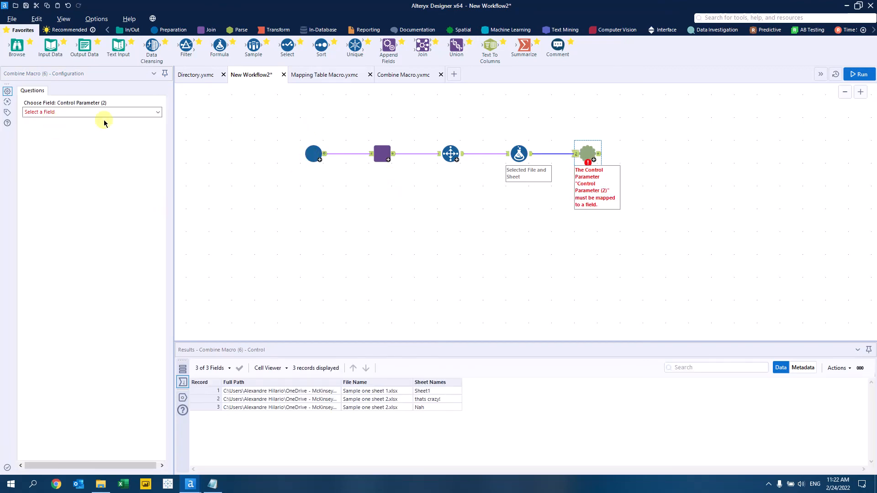
{"action": "left_click", "coordinate": [136, 113]}
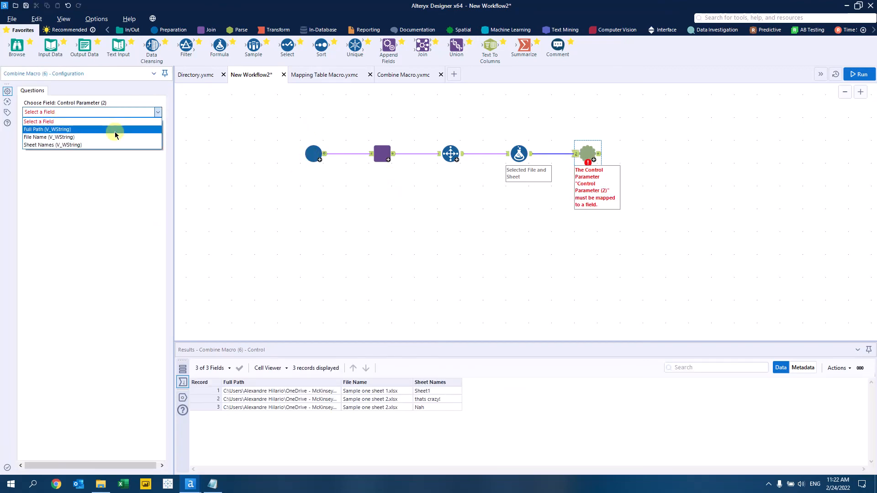
{"action": "left_click", "coordinate": [115, 132]}
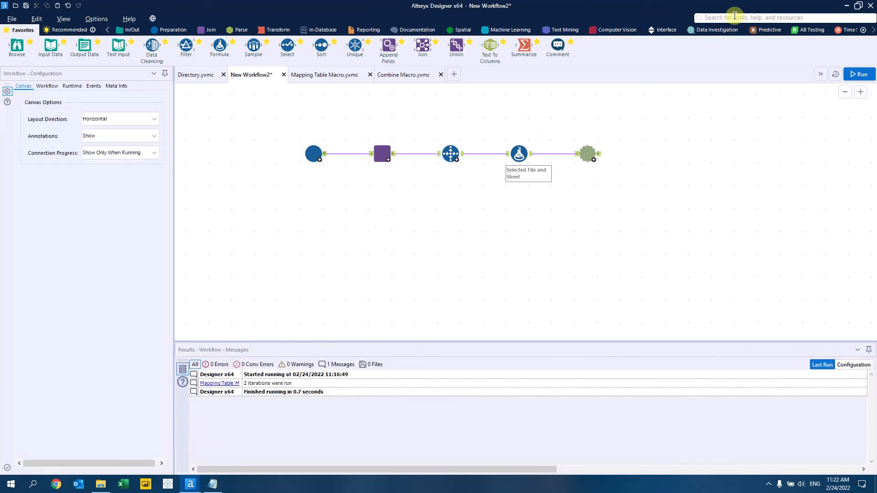
Add a Browse tool after Combine Macro and distribute all the workflow's tools horizontally
{"action": "left_click_drag", "start_coordinate": [17, 45], "coordinate": [658, 156]}
{"action": "left_click_drag", "start_coordinate": [284, 115], "coordinate": [742, 218]}
{"action": "right_click", "coordinate": [511, 154]}
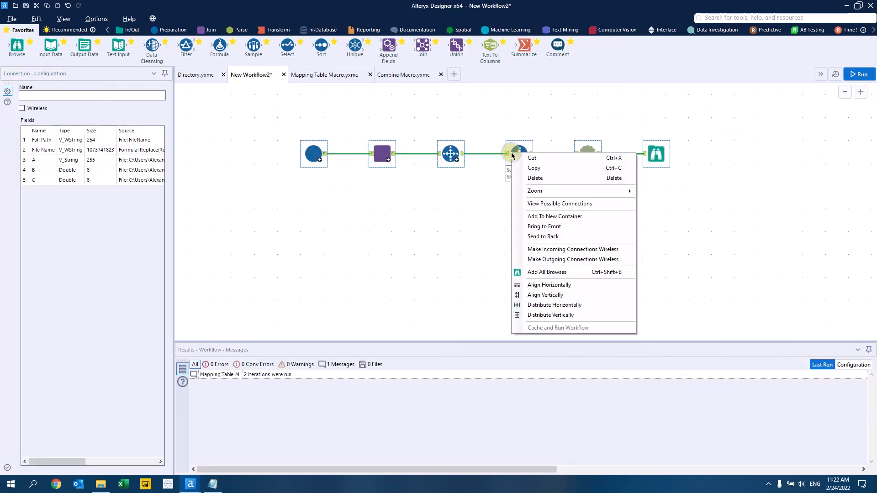
{"action": "left_click", "coordinate": [544, 305]}
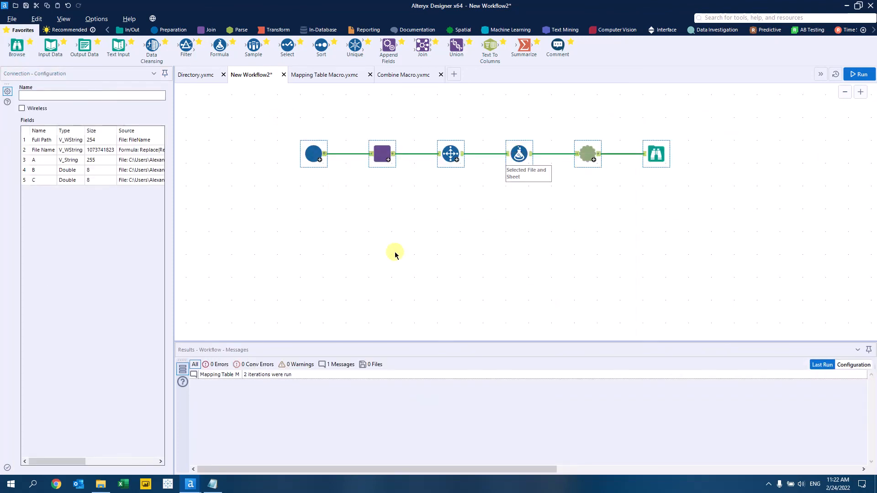
{"action": "left_click", "coordinate": [426, 243]}
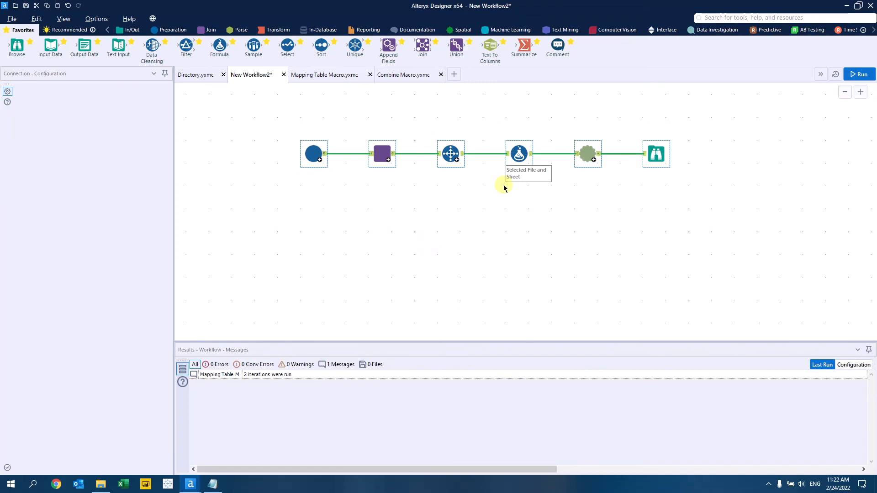
Run New Workflow2 to combine the selected sheets
{"action": "left_click", "coordinate": [857, 75]}
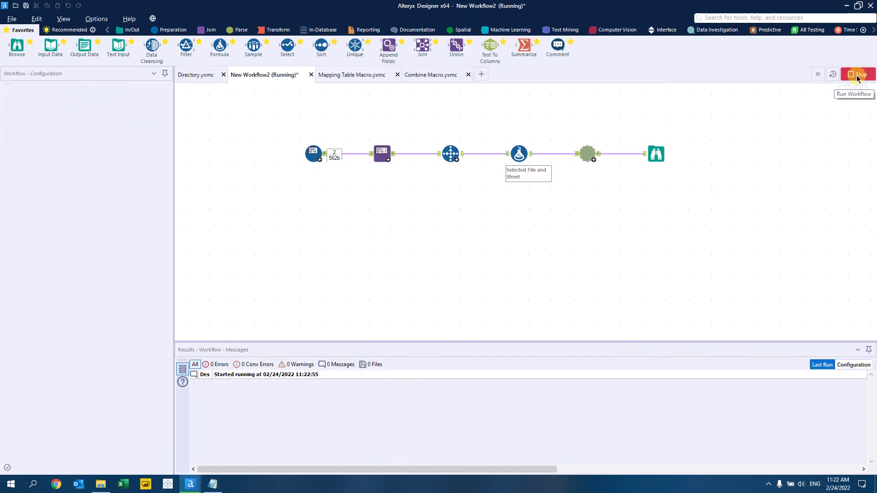
Examine the combined records at the Browse tool, comparing the Full Path, File Name and A, B, C columns across the source sheets
{"action": "left_click", "coordinate": [656, 156]}
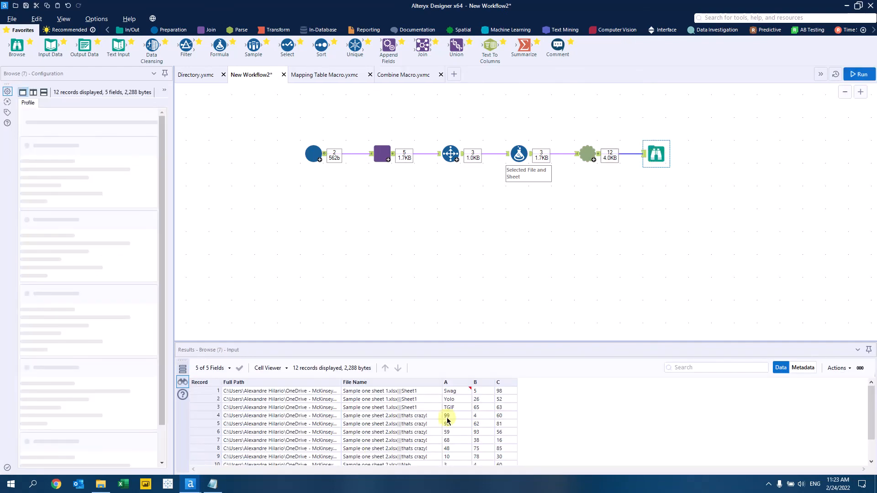
{"action": "left_click_drag", "start_coordinate": [448, 391], "coordinate": [506, 408]}
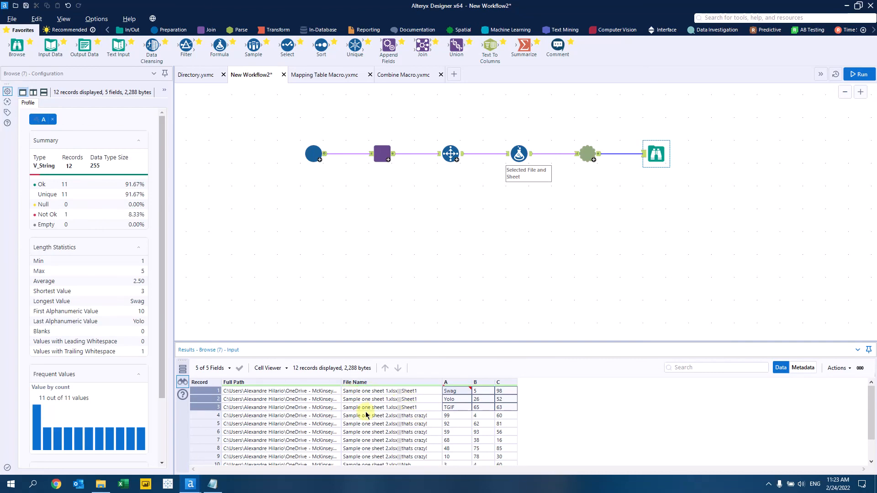
{"action": "scroll", "coordinate": [368, 412], "scroll_direction": "down", "scroll_amount": 1}
{"action": "left_click_drag", "start_coordinate": [418, 393], "coordinate": [417, 457]}
{"action": "scroll", "coordinate": [506, 449], "scroll_direction": "up", "scroll_amount": 1}
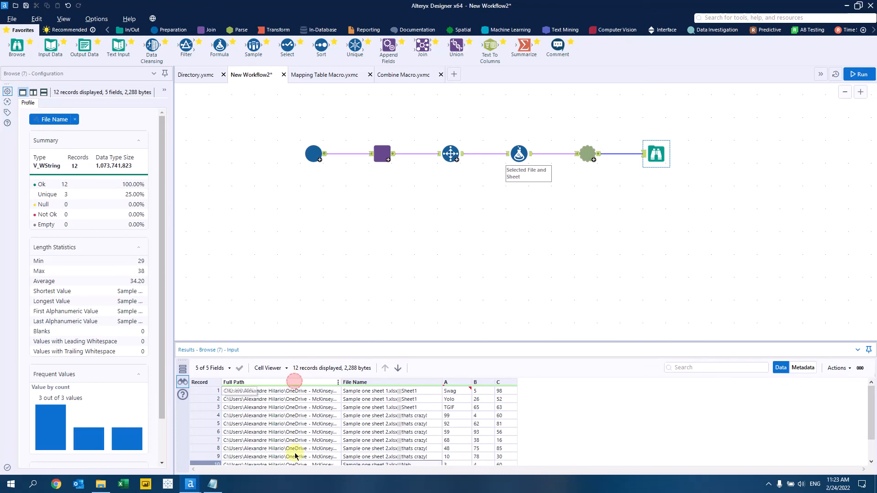
{"action": "left_click", "coordinate": [284, 395]}
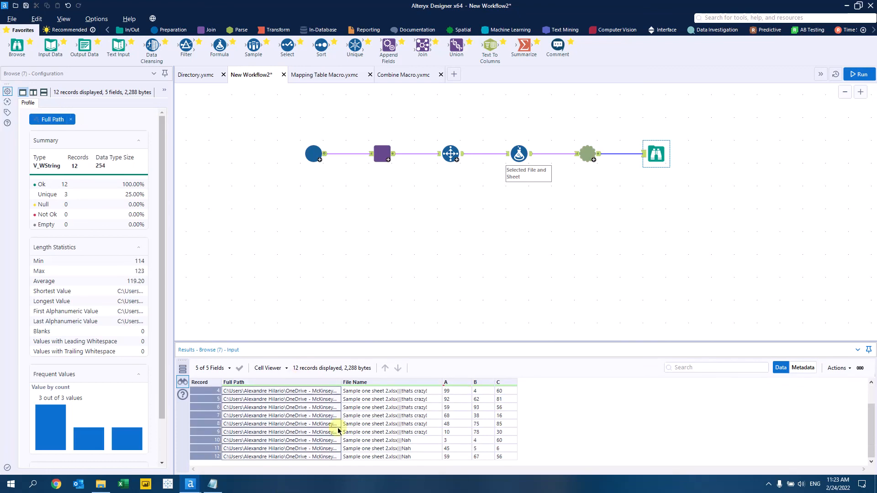
{"action": "scroll", "coordinate": [384, 393], "scroll_direction": "down", "scroll_amount": 1}
{"action": "left_click", "coordinate": [382, 394]}
{"action": "left_click_drag", "start_coordinate": [383, 394], "coordinate": [393, 460]}
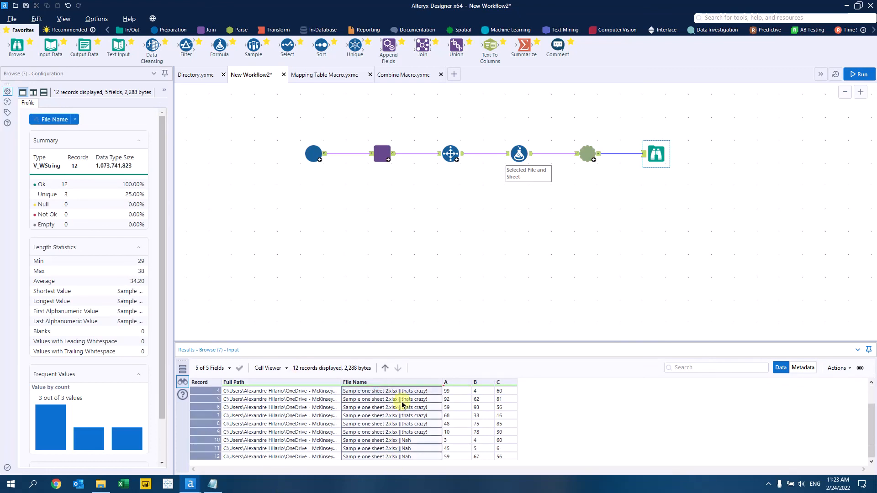
{"action": "scroll", "coordinate": [395, 411], "scroll_direction": "up", "scroll_amount": 1}
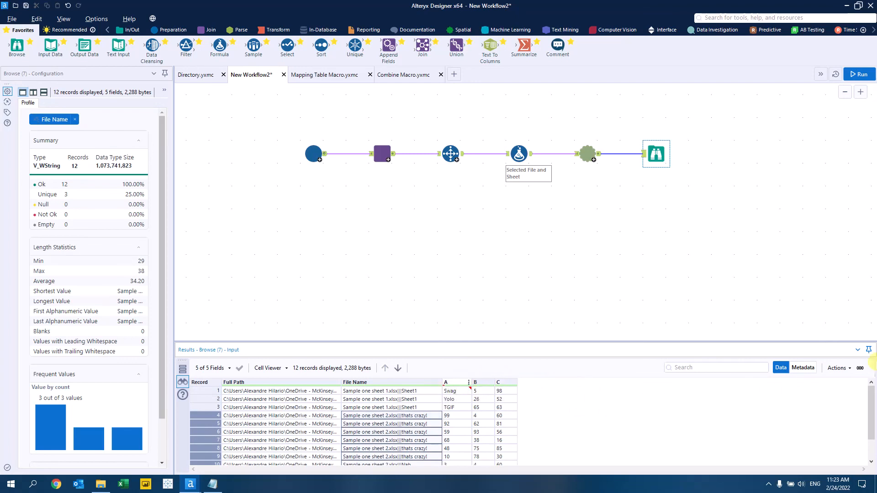
{"action": "left_click", "coordinate": [421, 221]}
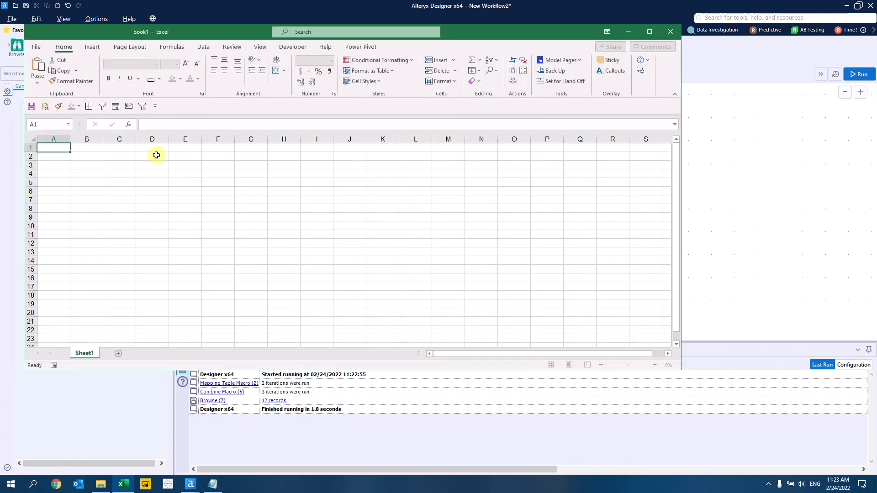
Switch to the blank Excel workbook and enter the column headers A, D, B and C in cells A1 to D1
{"action": "type", "text": "a"}
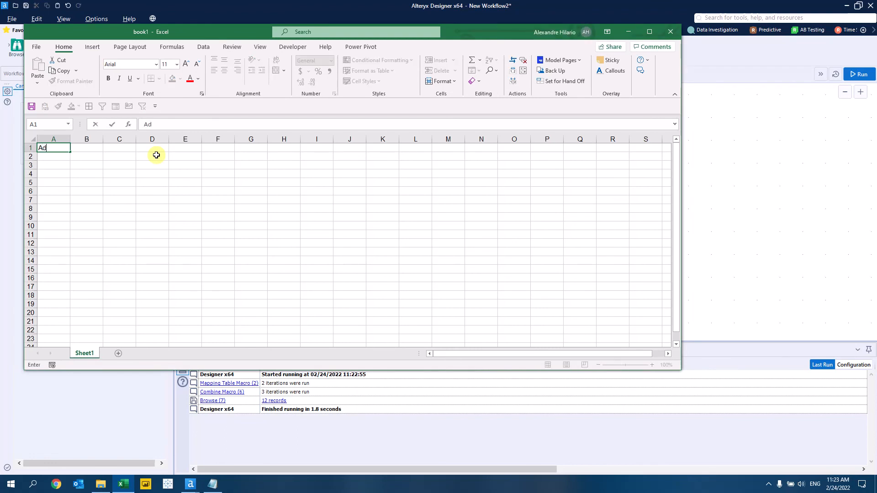
{"action": "key", "text": "Tab"}
{"action": "type", "text": "D"}
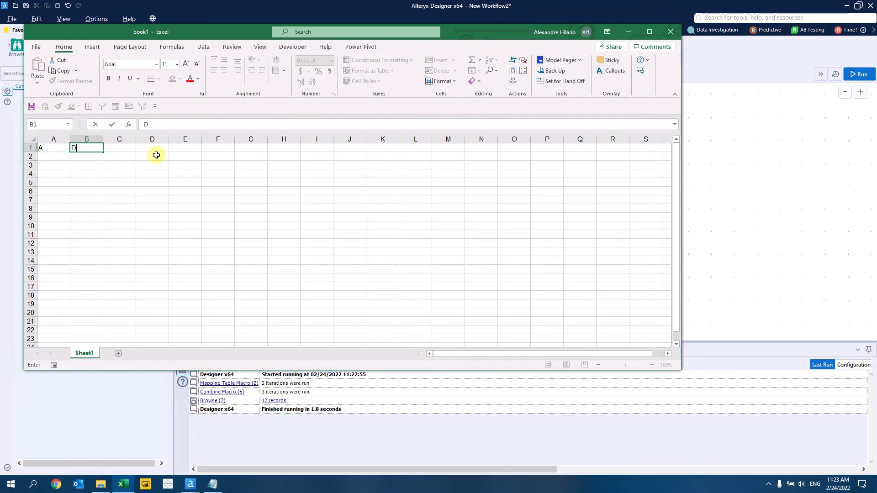
{"action": "key", "text": "Tab"}
{"action": "type", "text": "B"}
{"action": "key", "text": "Tab"}
{"action": "type", "text": "C"}
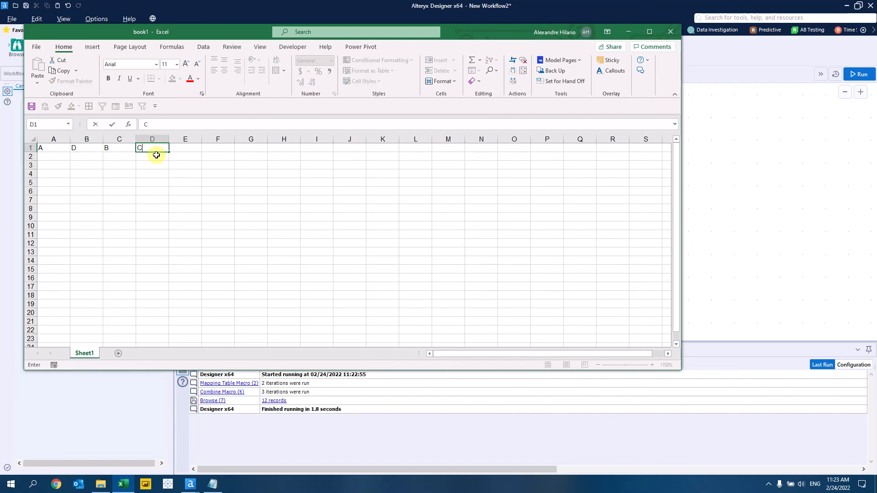
{"action": "key", "text": "Return"}
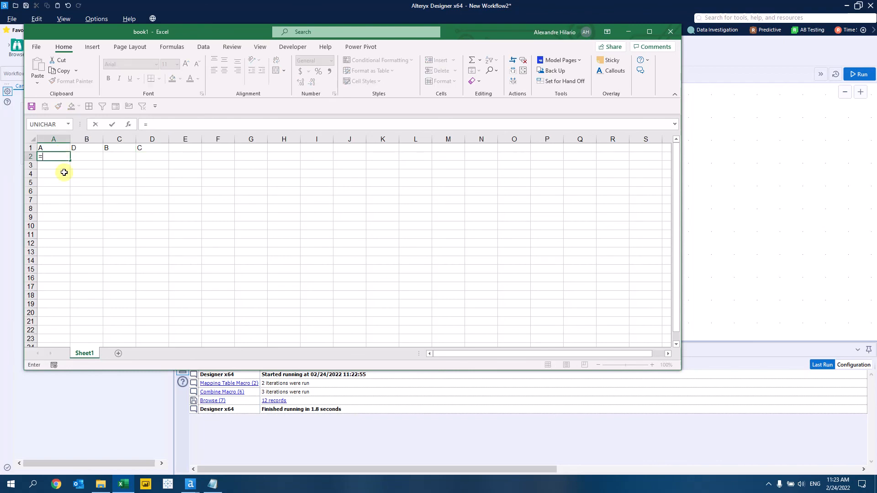
Enter the formula =RANDBETWEEN(1,100) in cell A2
{"action": "type", "text": "=Rand"}
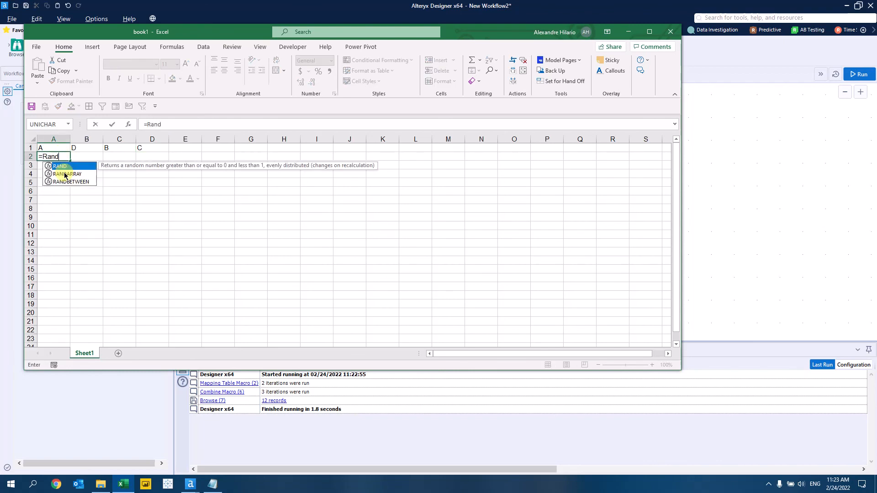
{"action": "key", "text": "Down"}
{"action": "key", "text": "Down"}
{"action": "key", "text": "Tab"}
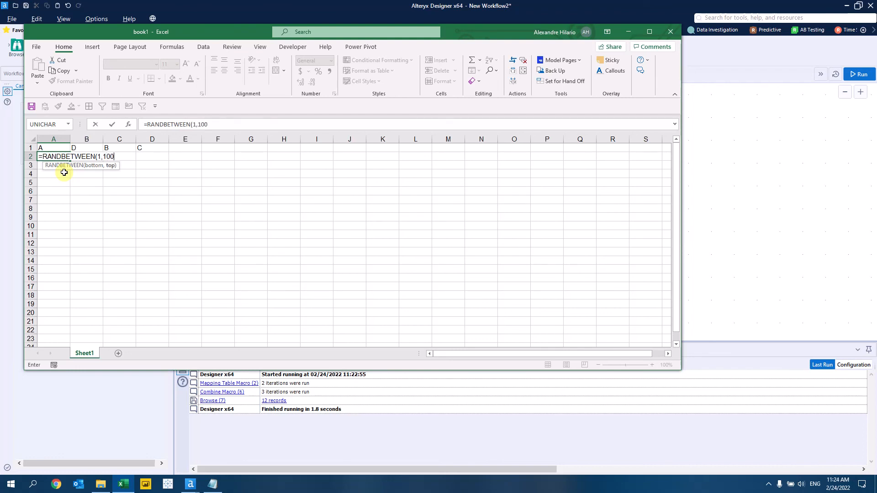
{"action": "type", "text": "1,100)"}
{"action": "key", "text": "Return"}
Copy the random number formula from A2 across the range A2:D5
{"action": "key", "text": "Up"}
{"action": "key", "text": "ctrl+c"}
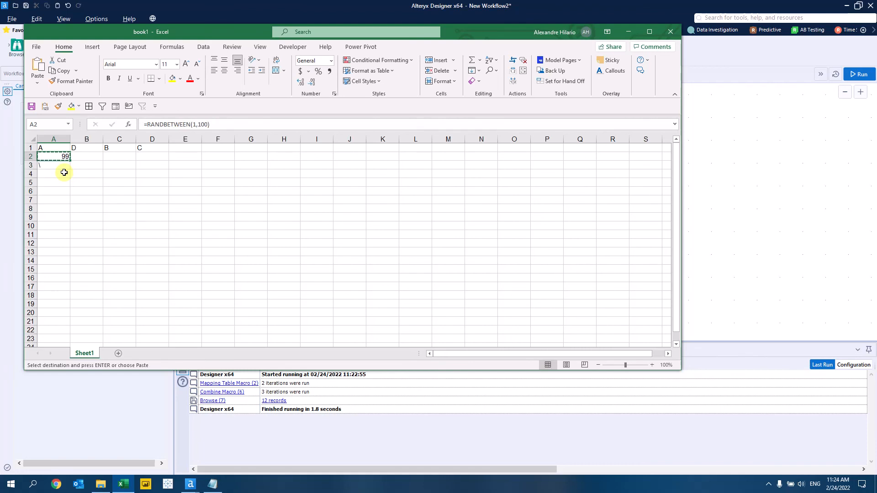
{"action": "key", "text": "shift+Down"}
{"action": "key", "text": "shift+Down"}
{"action": "key", "text": "shift+Down"}
{"action": "key", "text": "shift+Right"}
{"action": "key", "text": "shift+Right"}
{"action": "key", "text": "shift+Right"}
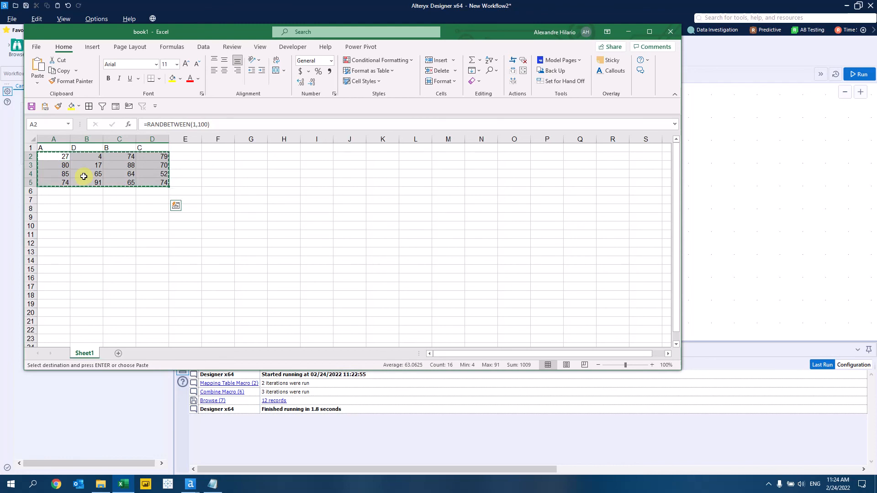
{"action": "left_click", "coordinate": [200, 192]}
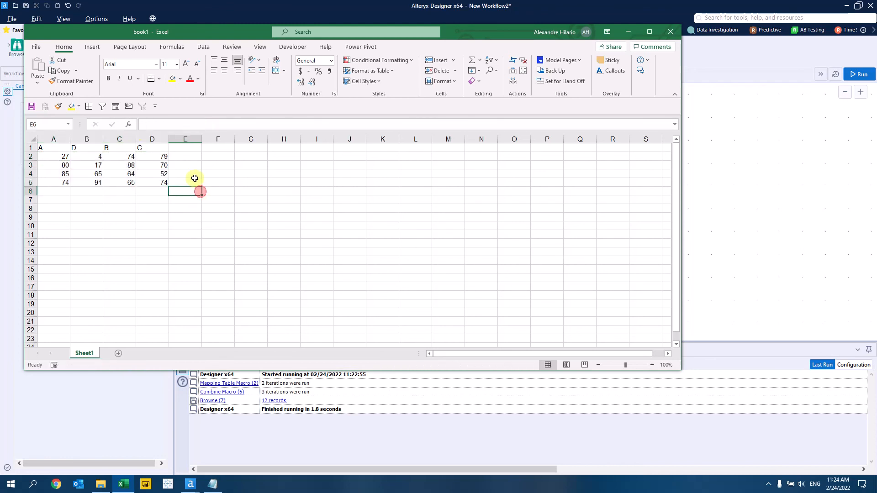
Save the workbook as book1.xlsx in the Combine Excel Files folder on the Desktop and close it
{"action": "left_click", "coordinate": [37, 49]}
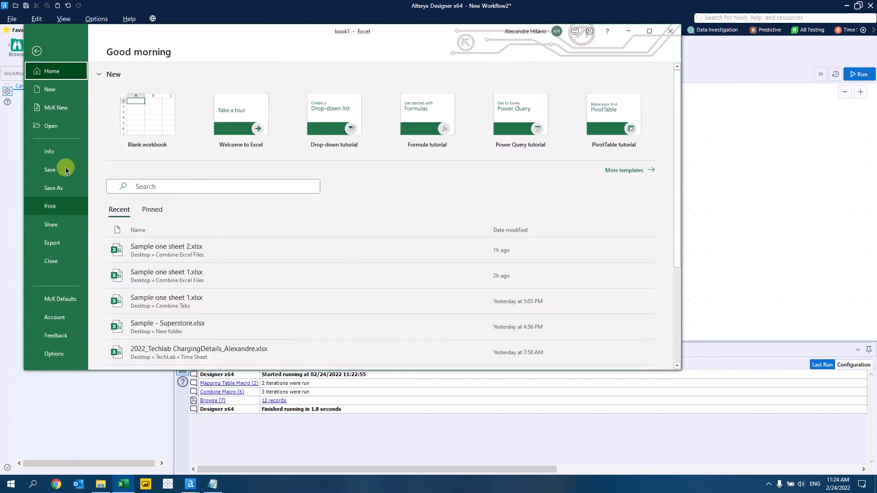
{"action": "left_click", "coordinate": [71, 187]}
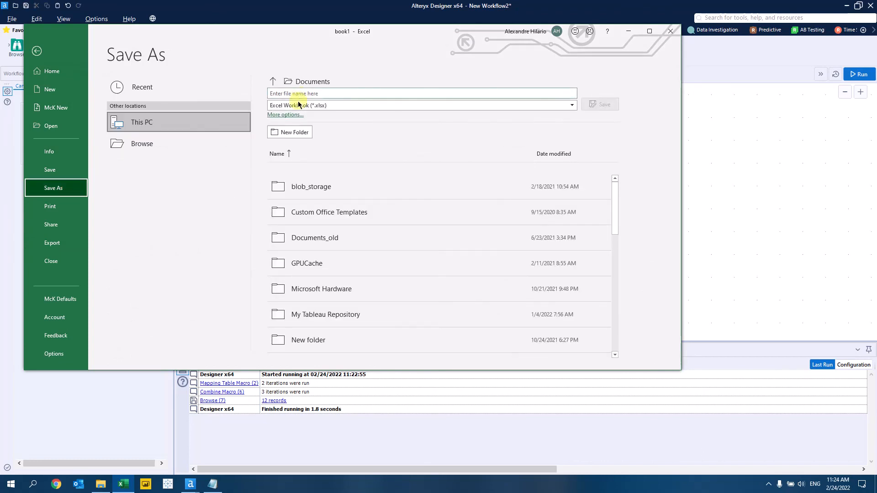
{"action": "left_click", "coordinate": [177, 146]}
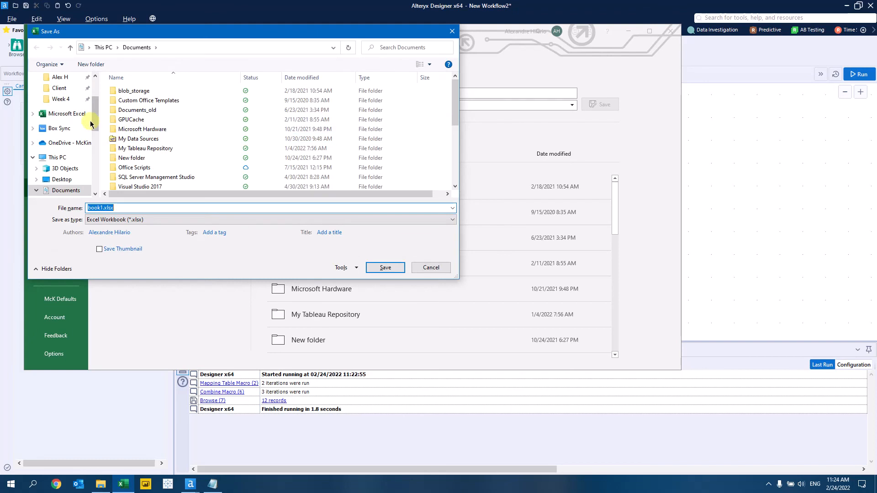
{"action": "left_click_drag", "start_coordinate": [93, 123], "coordinate": [93, 63]}
{"action": "left_click", "coordinate": [35, 90]}
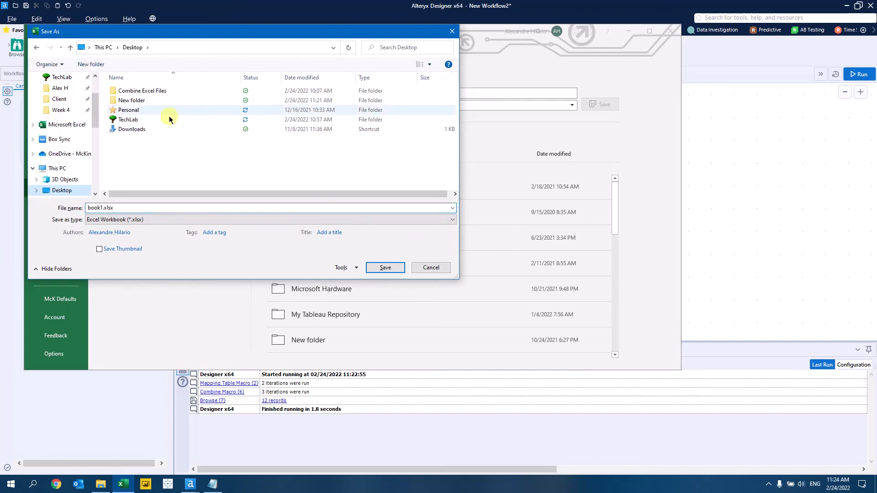
{"action": "left_click", "coordinate": [153, 94]}
{"action": "double_click", "coordinate": [154, 93]}
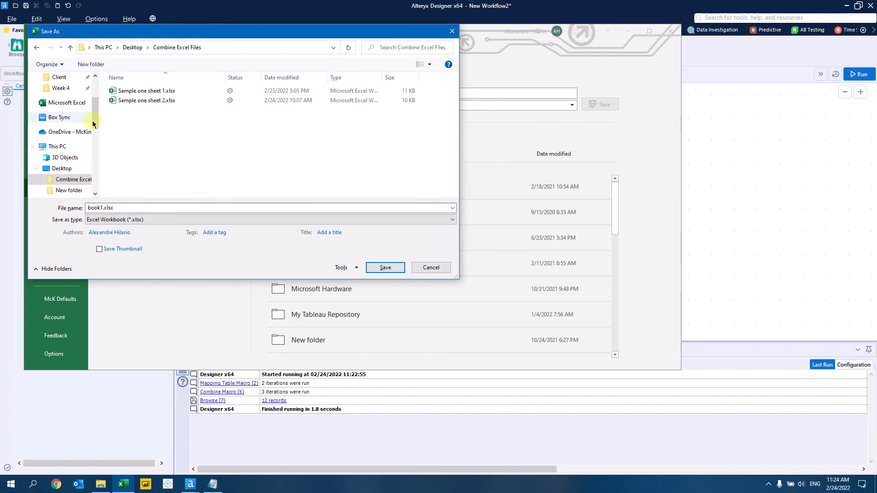
{"action": "left_click", "coordinate": [102, 207]}
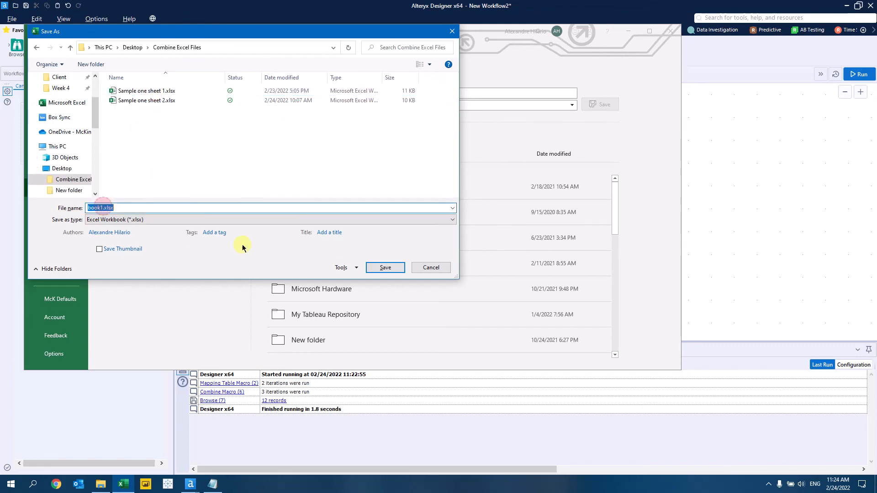
{"action": "left_click", "coordinate": [173, 176]}
{"action": "left_click", "coordinate": [385, 267]}
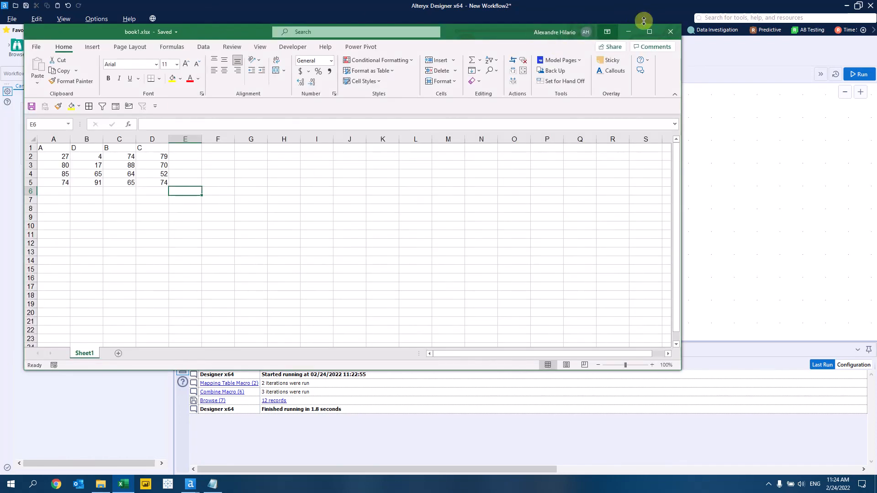
{"action": "left_click", "coordinate": [670, 32]}
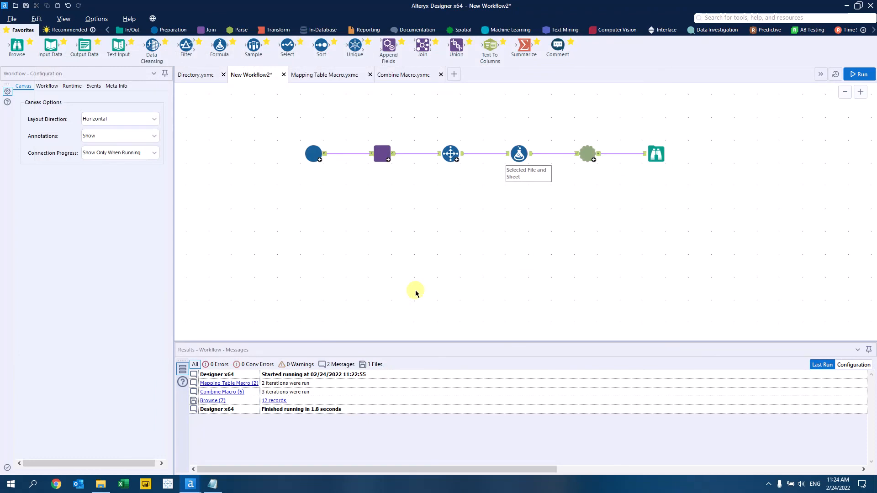
In Alteryx Designer, check the Directory tool, rerun New Workflow2 to pick up book1.xlsx, and inspect the Mapping Table Macro input
{"action": "left_click", "coordinate": [315, 154]}
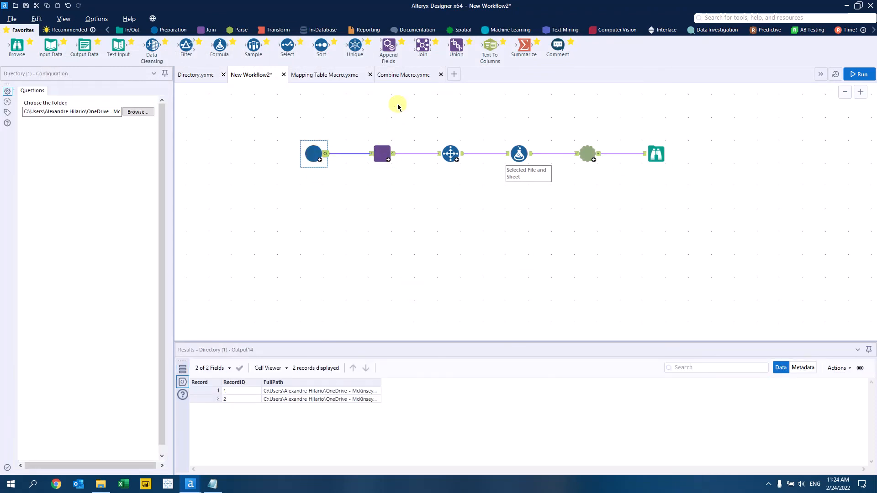
{"action": "left_click", "coordinate": [855, 75]}
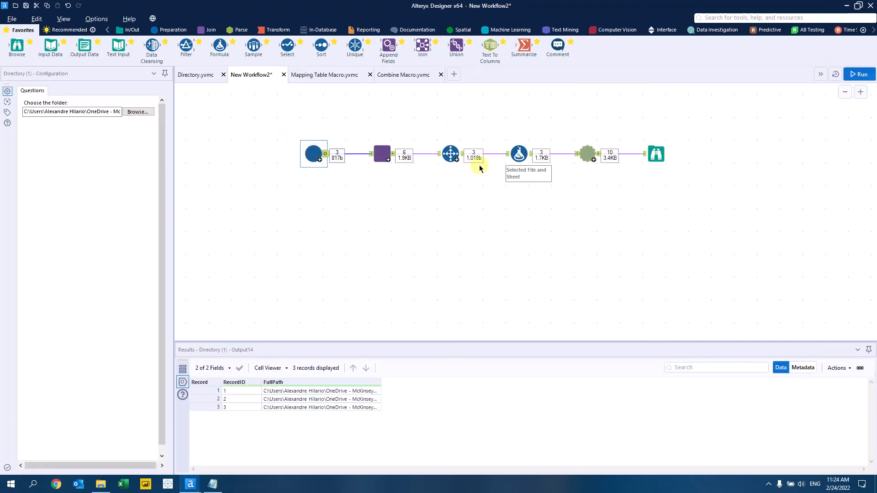
{"action": "left_click", "coordinate": [371, 158]}
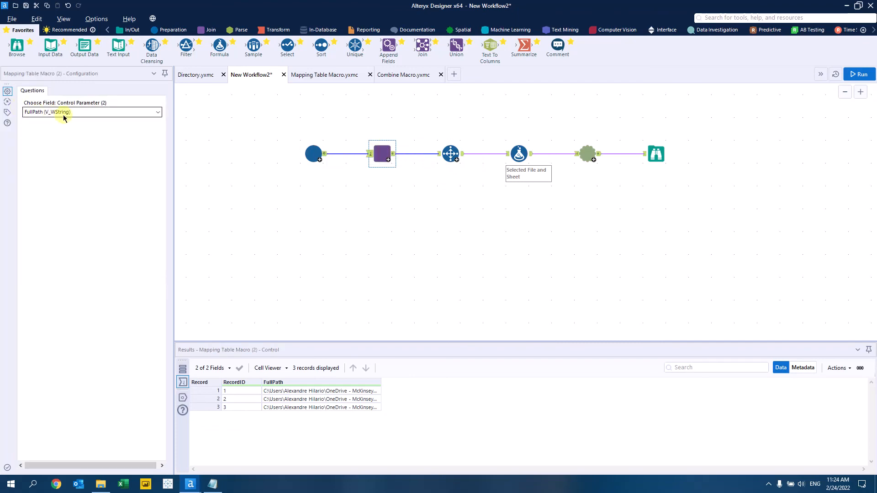
Set the Select Records ranges to 1, 2, 5 and 6, matching the wanted sheets in its input table
{"action": "left_click", "coordinate": [450, 153]}
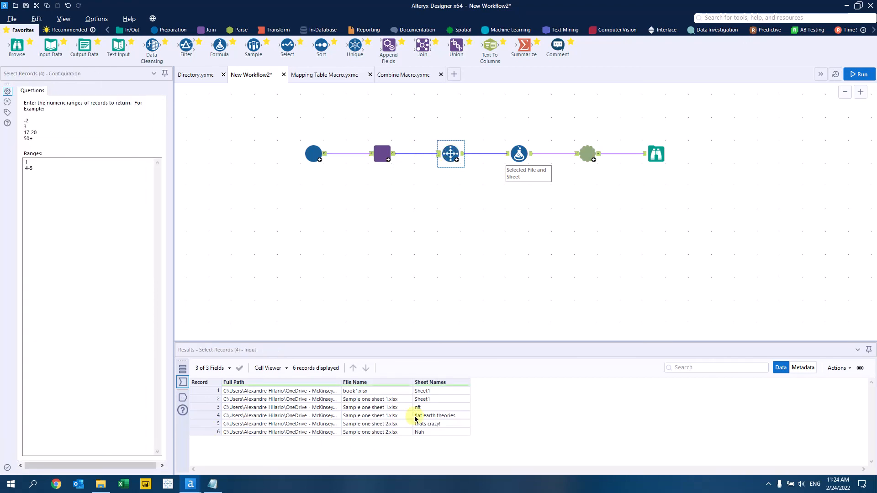
{"action": "left_click", "coordinate": [369, 392]}
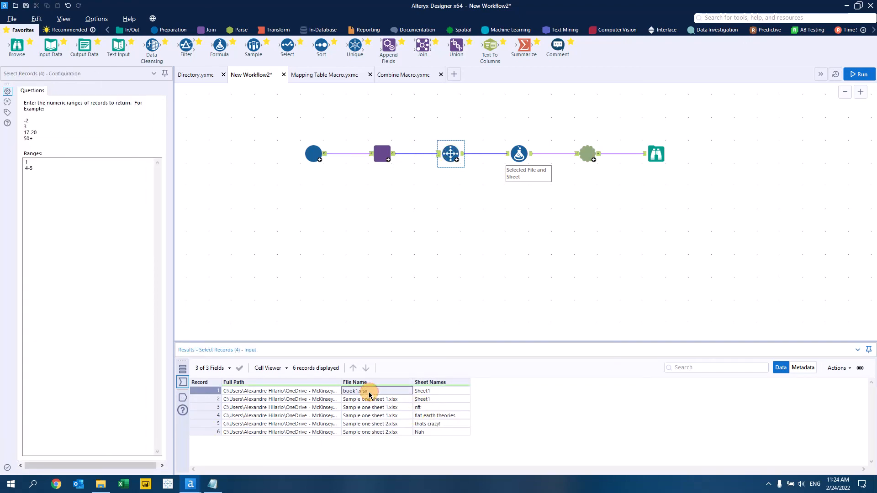
{"action": "left_click_drag", "start_coordinate": [41, 175], "coordinate": [2, 163]}
{"action": "key", "text": "BackSpace"}
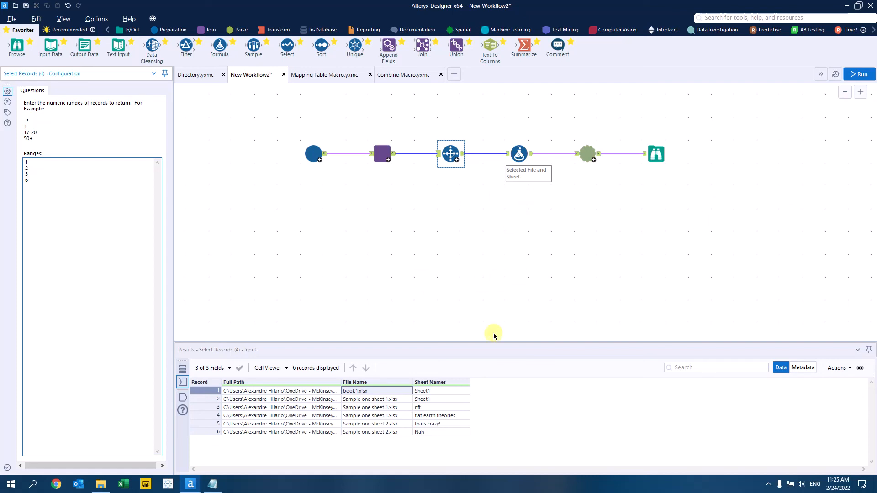
{"action": "mouse_move", "coordinate": [422, 425]}
{"action": "left_mouse_down"}
{"action": "mouse_move", "coordinate": [425, 434]}
{"action": "mouse_move", "coordinate": [199, 459]}
{"action": "left_mouse_up"}
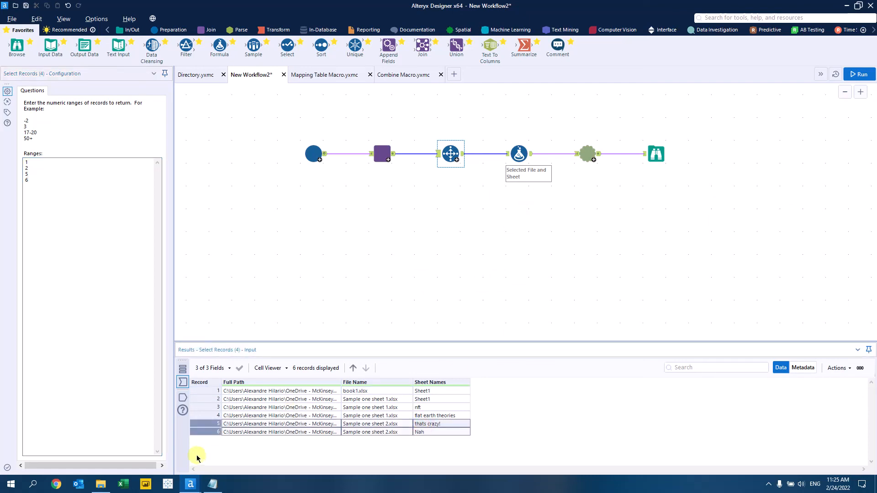
Run New Workflow2 and examine columns A to D of the combined records at the Browse tool
{"action": "left_click", "coordinate": [857, 74]}
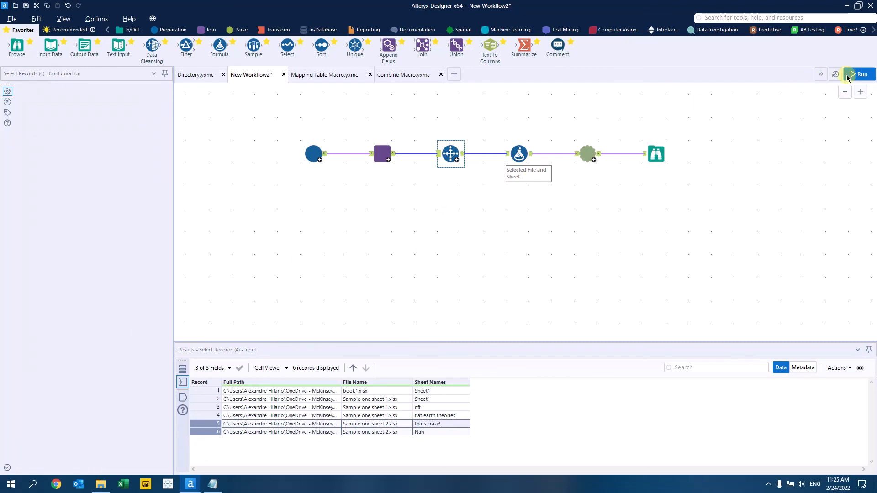
{"action": "left_click", "coordinate": [861, 72]}
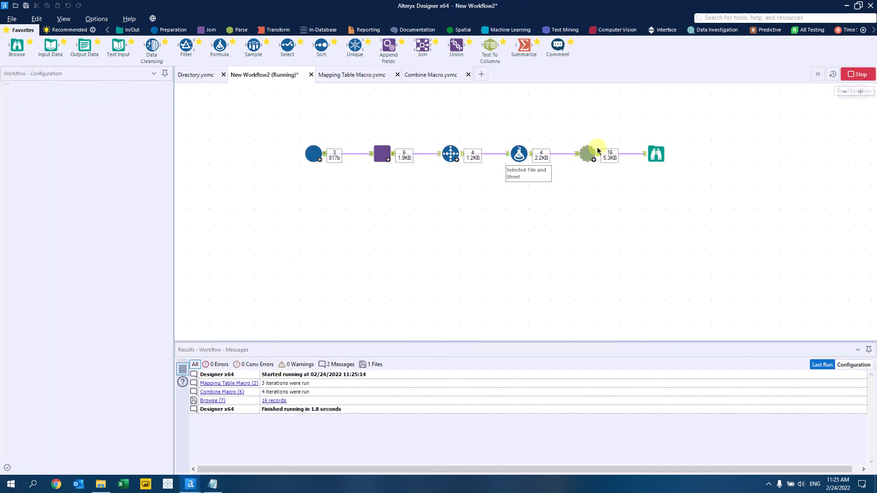
{"action": "left_click", "coordinate": [663, 150]}
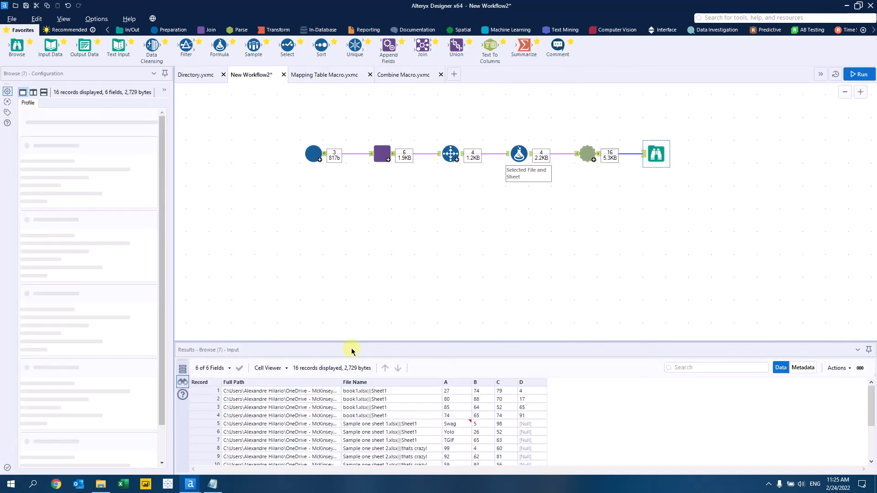
{"action": "left_click", "coordinate": [325, 384]}
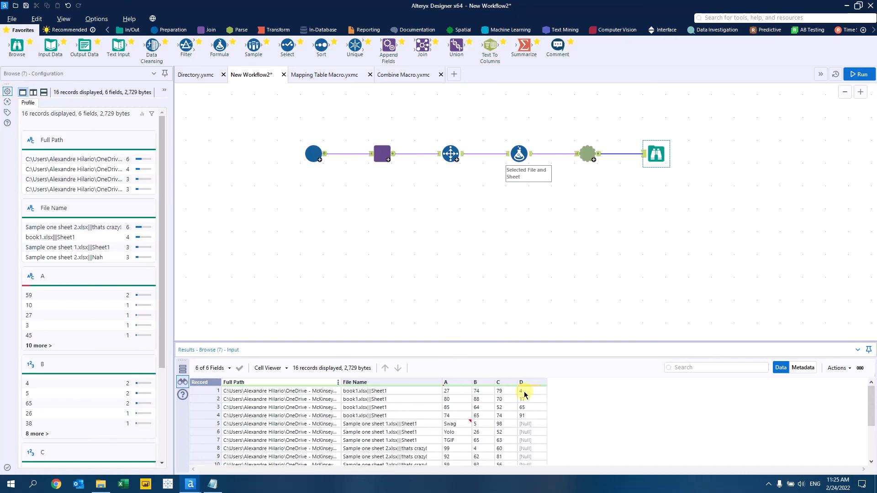
{"action": "left_click_drag", "start_coordinate": [525, 390], "coordinate": [524, 408]}
{"action": "left_click_drag", "start_coordinate": [449, 392], "coordinate": [461, 245]}
{"action": "left_click", "coordinate": [461, 247]}
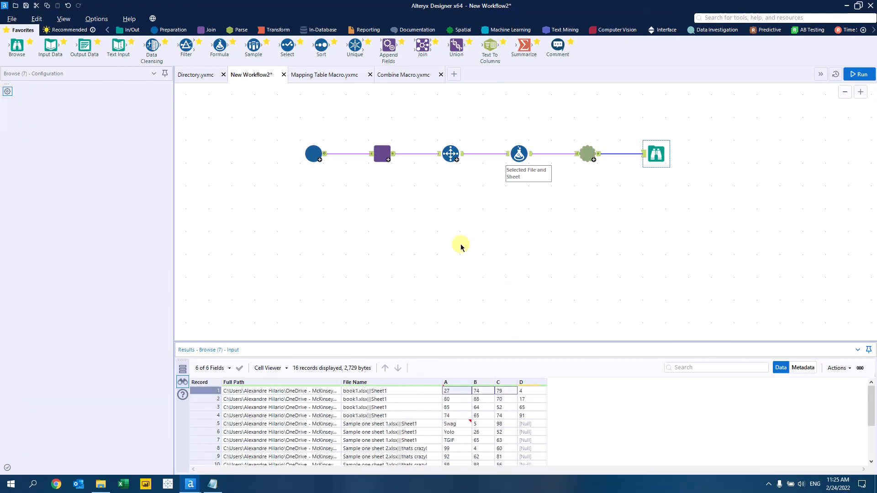